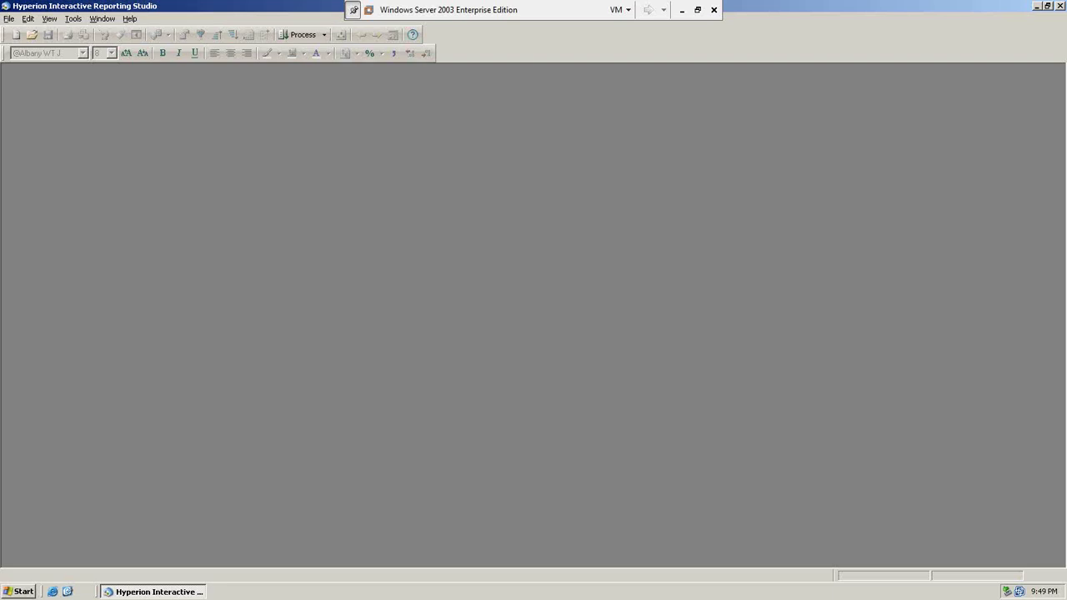
{"action": "left_click", "coordinate": [9, 19]}
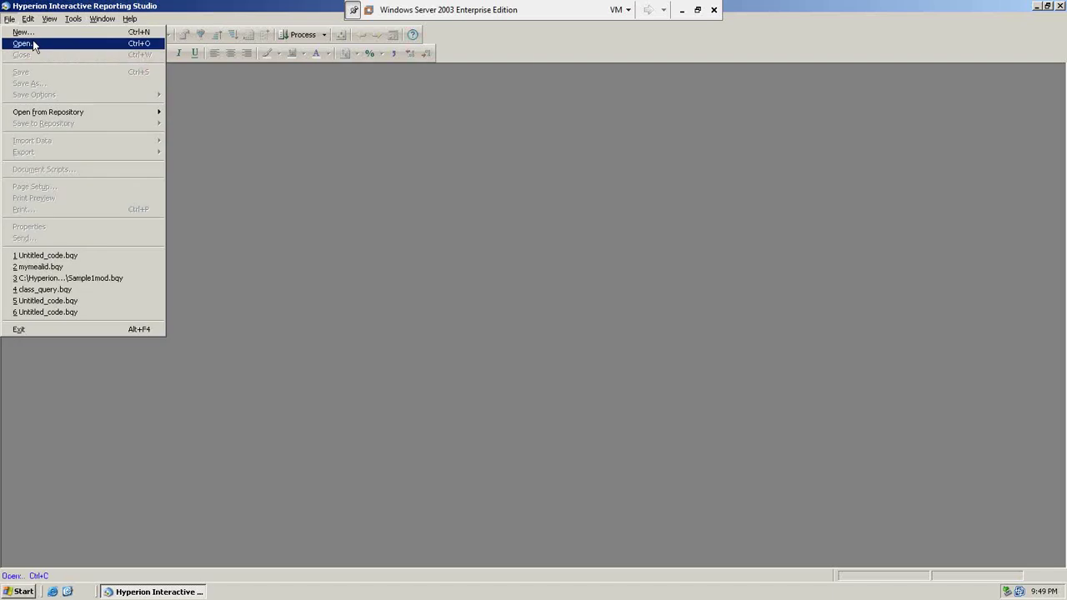
{"action": "key", "text": "Right"}
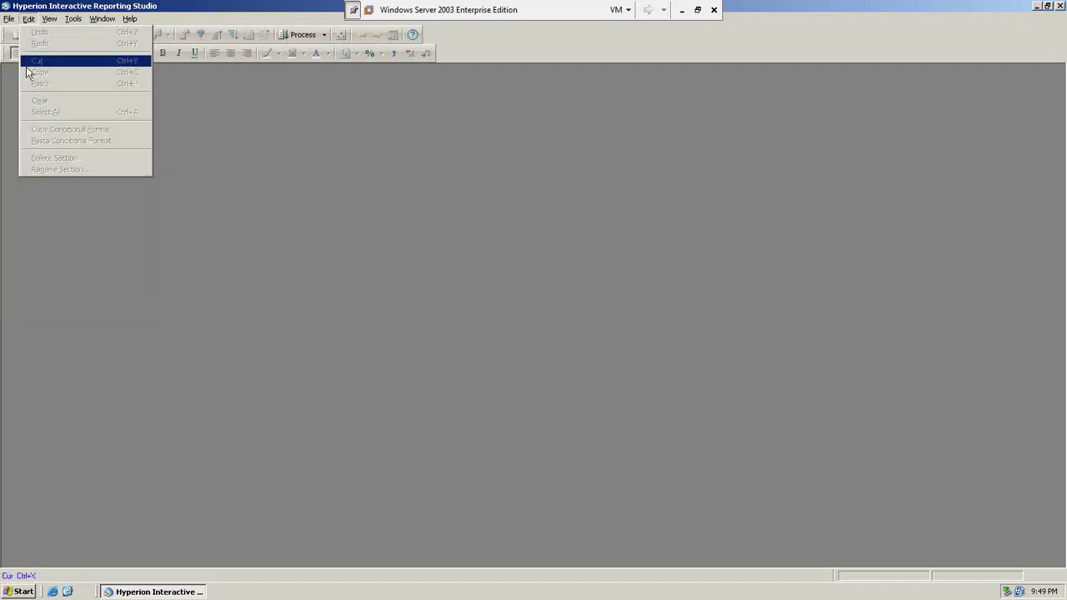
{"action": "left_click", "coordinate": [84, 224]}
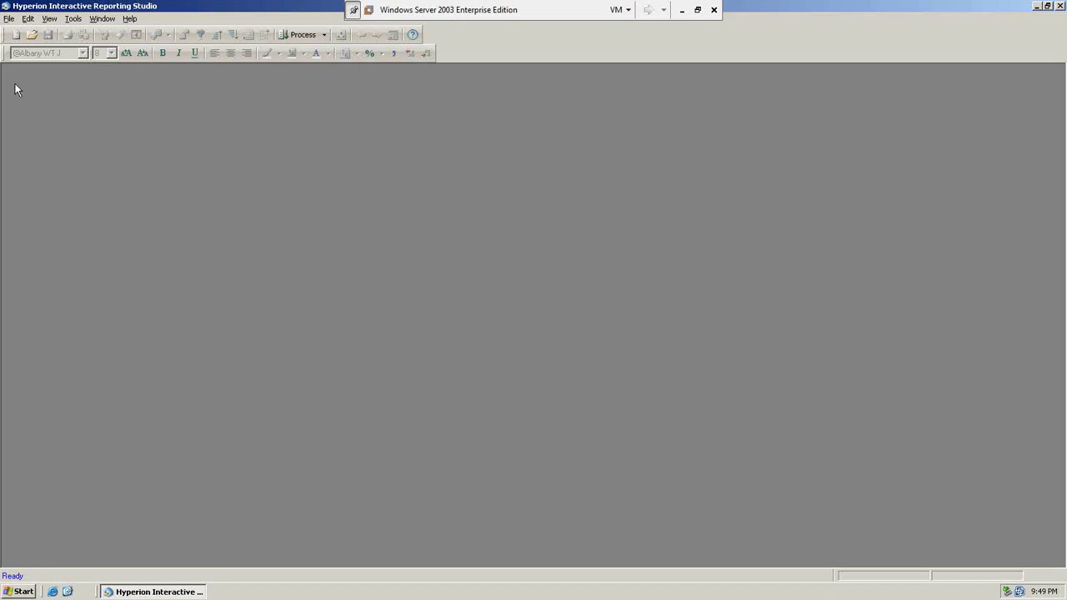
{"action": "left_click", "coordinate": [9, 19]}
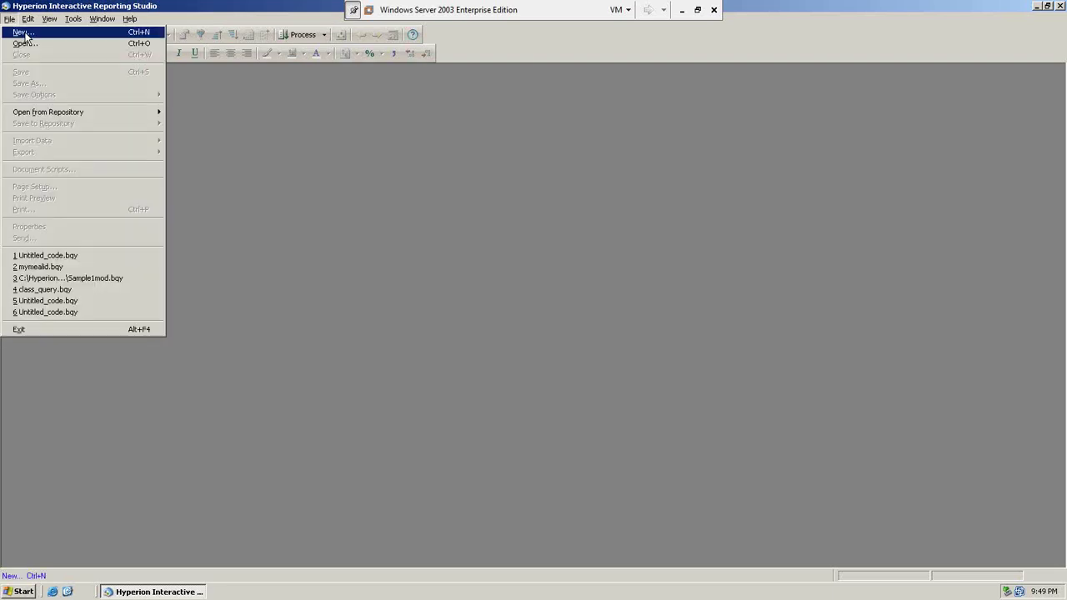
{"action": "left_click", "coordinate": [25, 34]}
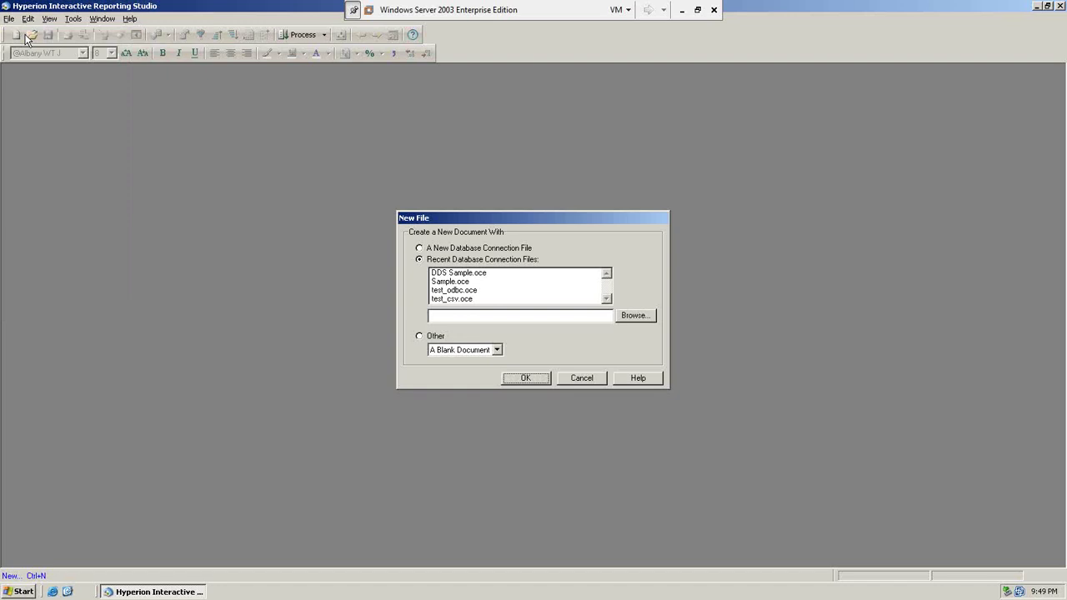
{"action": "left_click", "coordinate": [480, 251]}
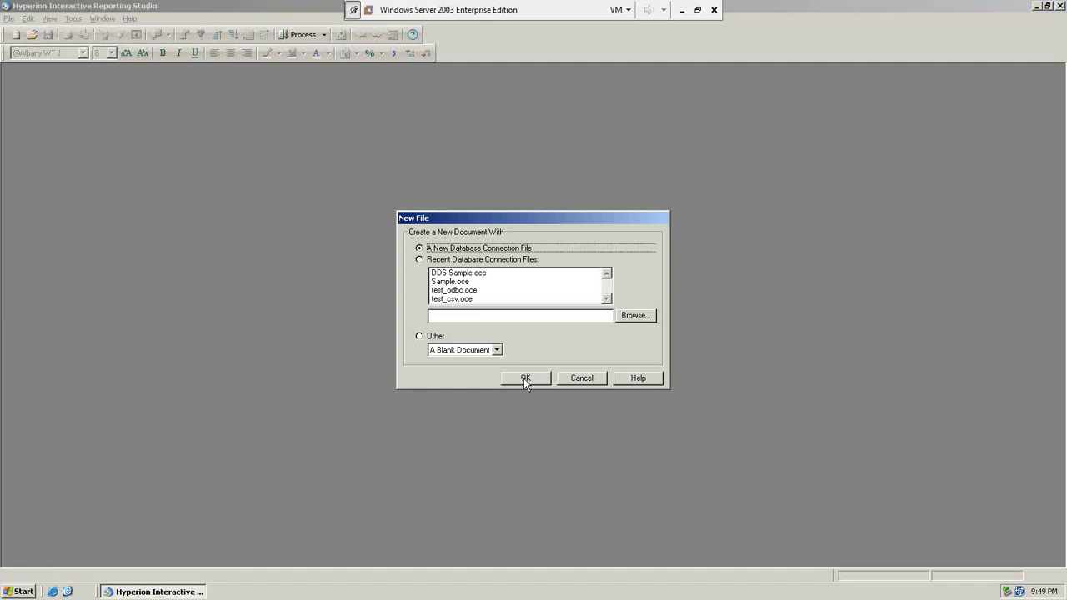
{"action": "left_click", "coordinate": [455, 243]}
{"action": "left_click", "coordinate": [594, 382]}
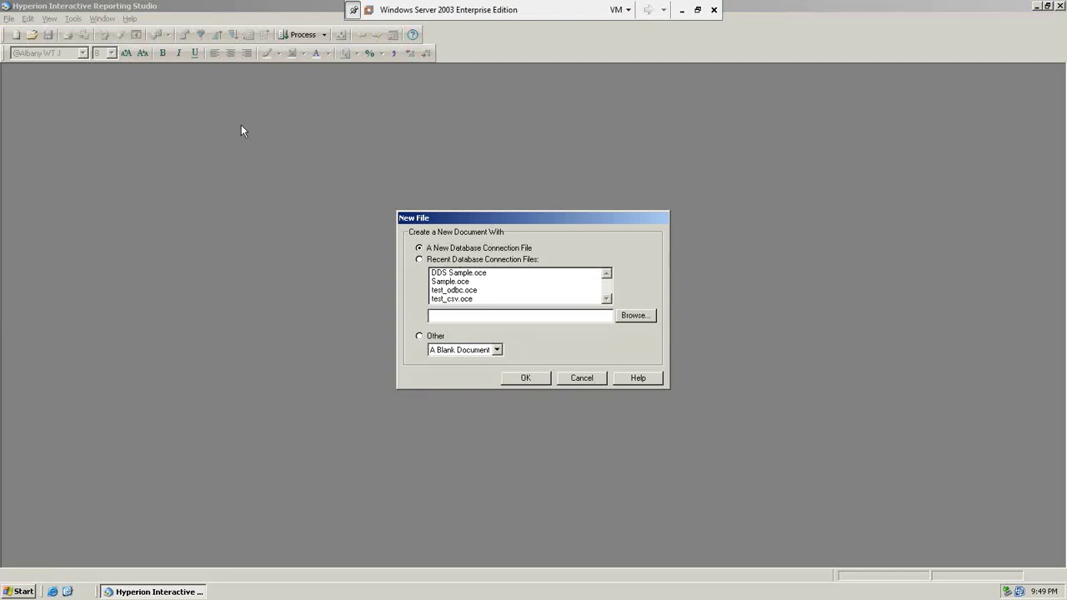
{"action": "left_click", "coordinate": [576, 379]}
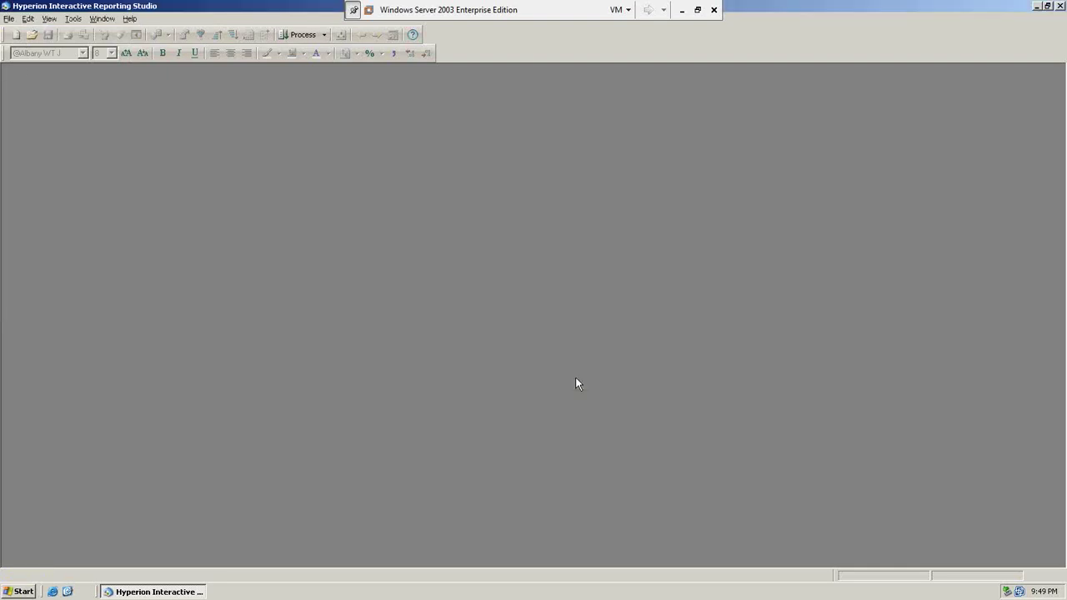
Start a new document based on a new database connection file.
{"action": "left_click", "coordinate": [7, 19]}
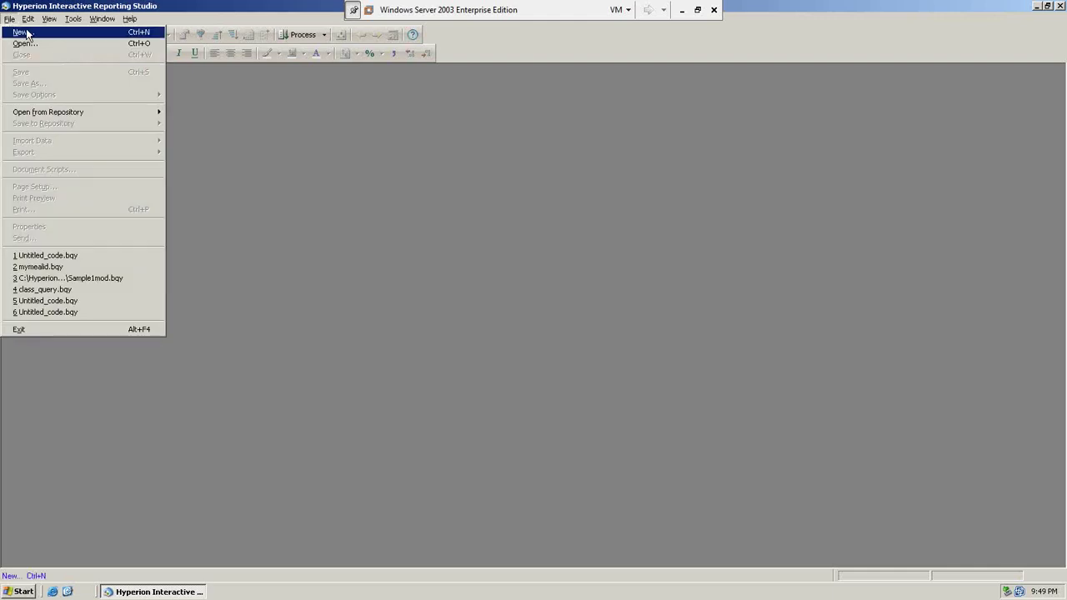
{"action": "left_click", "coordinate": [28, 33]}
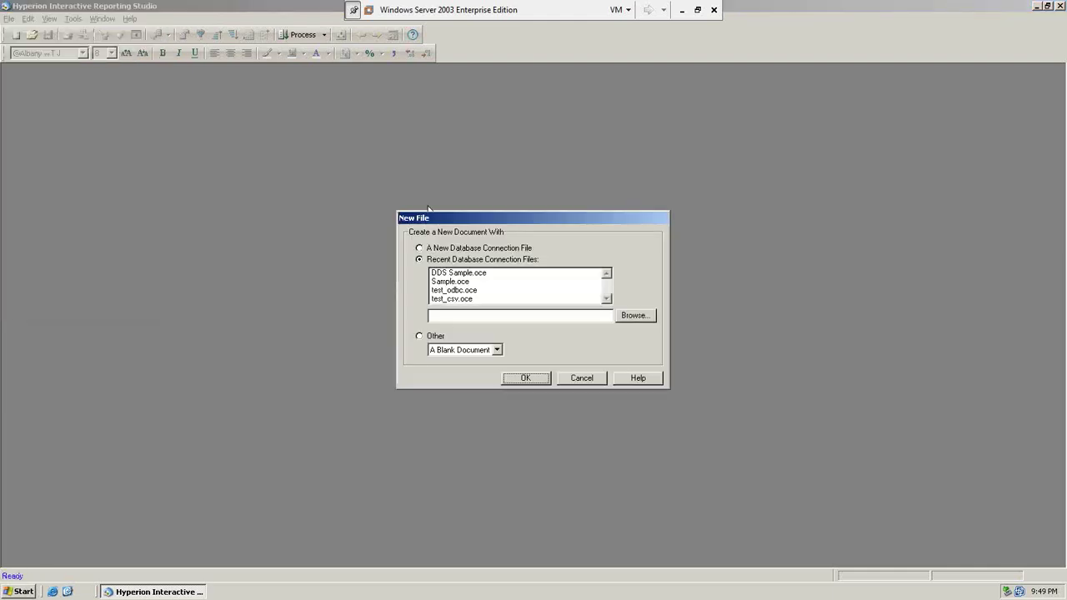
{"action": "left_click", "coordinate": [441, 248]}
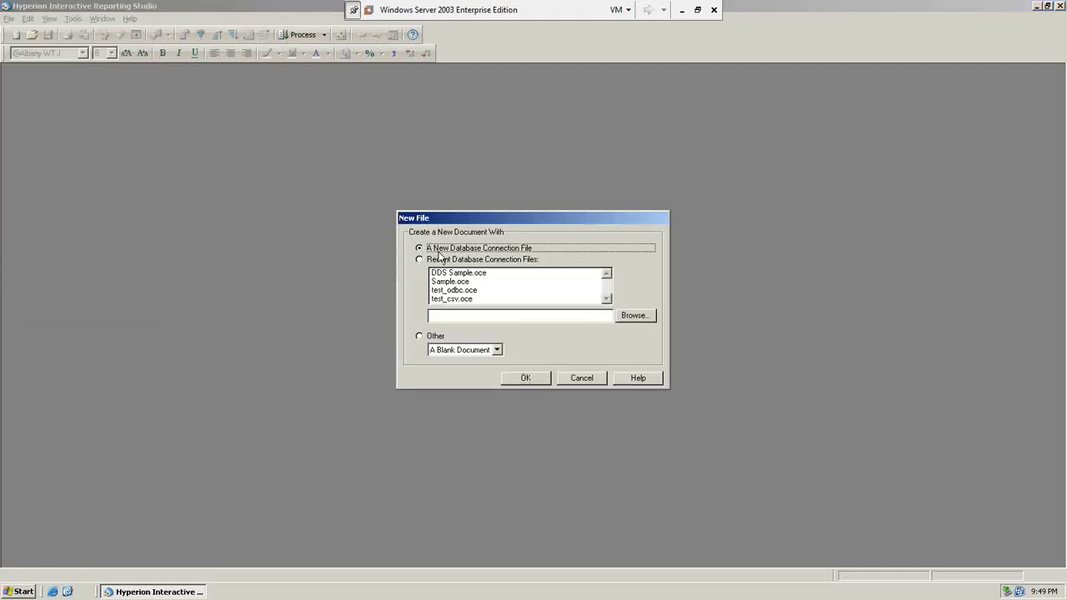
{"action": "left_click", "coordinate": [518, 379]}
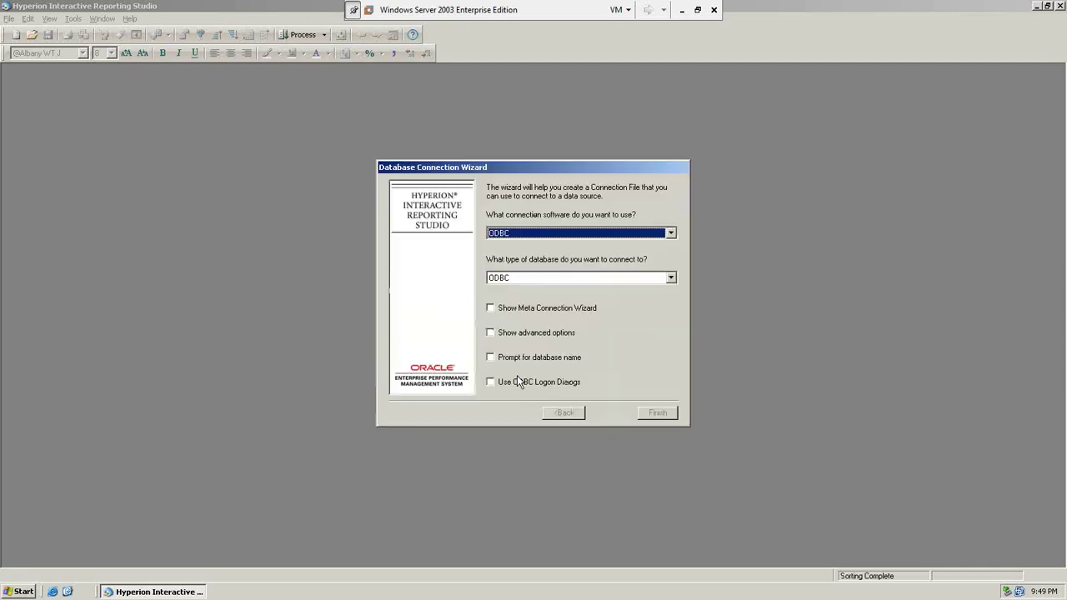
Set the connection software to Oracle Net with Oracle as the database type, and proceed to the data source login.
{"action": "left_click", "coordinate": [579, 233]}
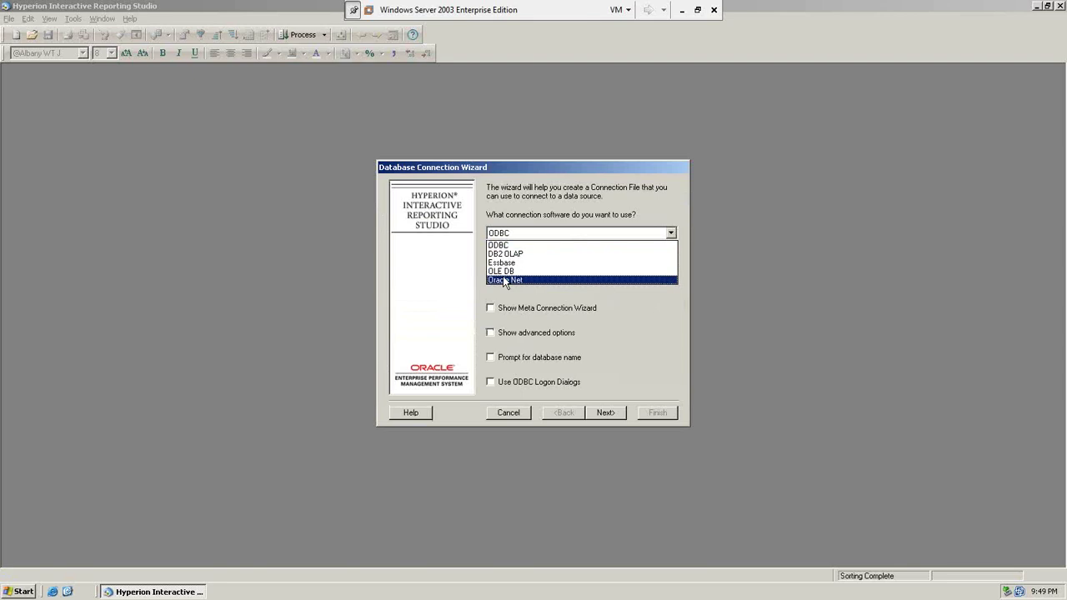
{"action": "left_click", "coordinate": [506, 280]}
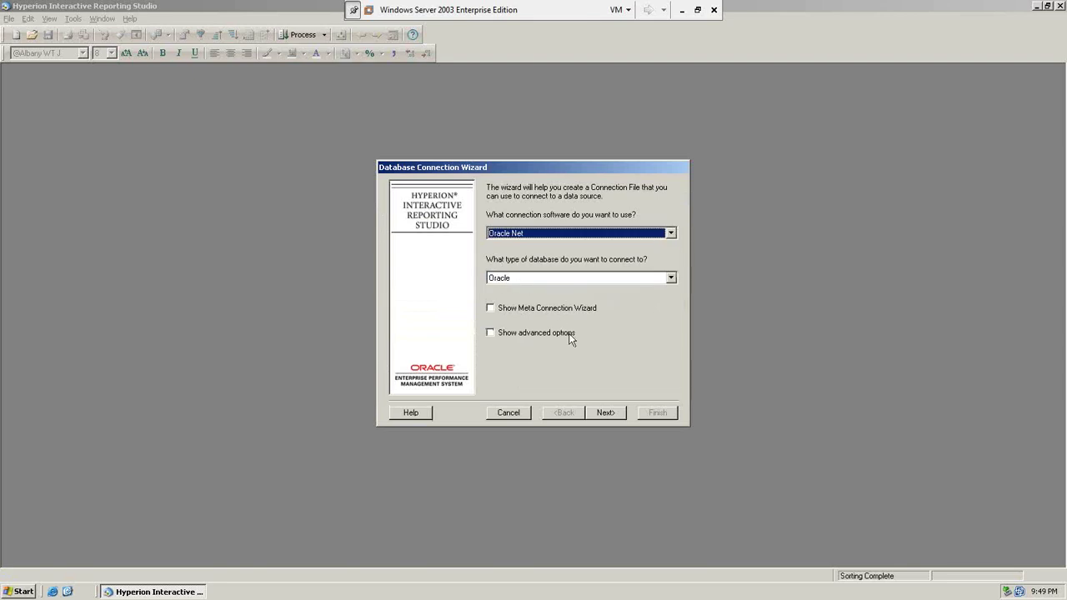
{"action": "left_click", "coordinate": [606, 412]}
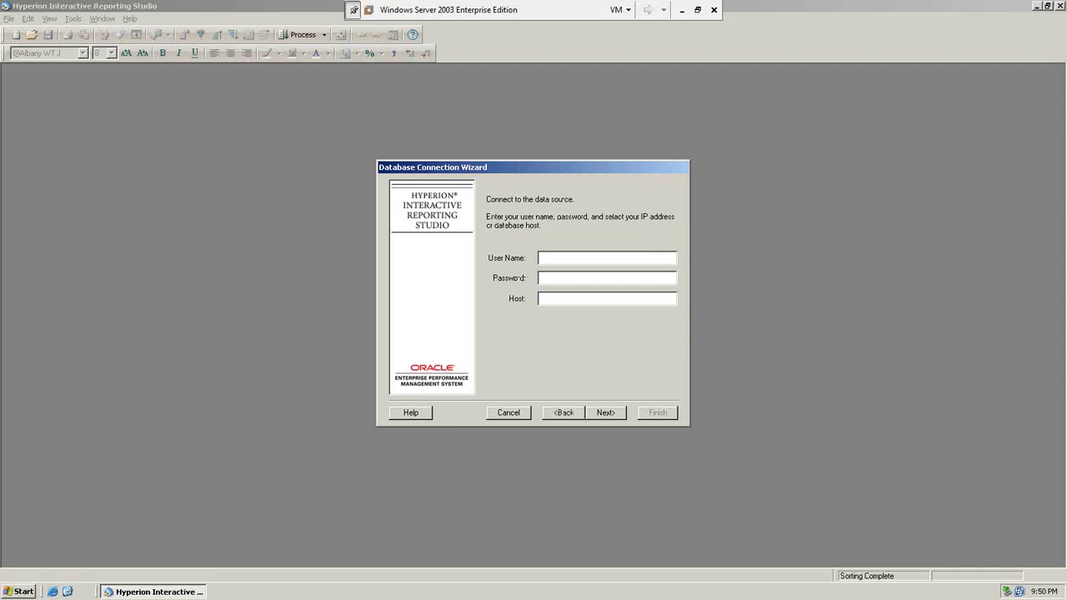
Enter the user name system, the account password and the host localhost, and try to connect to the data source.
{"action": "type", "text": "system"}
{"action": "key", "text": "Tab"}
{"action": "type", "text": "password"}
{"action": "type", "text": "localhost"}
{"action": "left_click", "coordinate": [606, 413]}
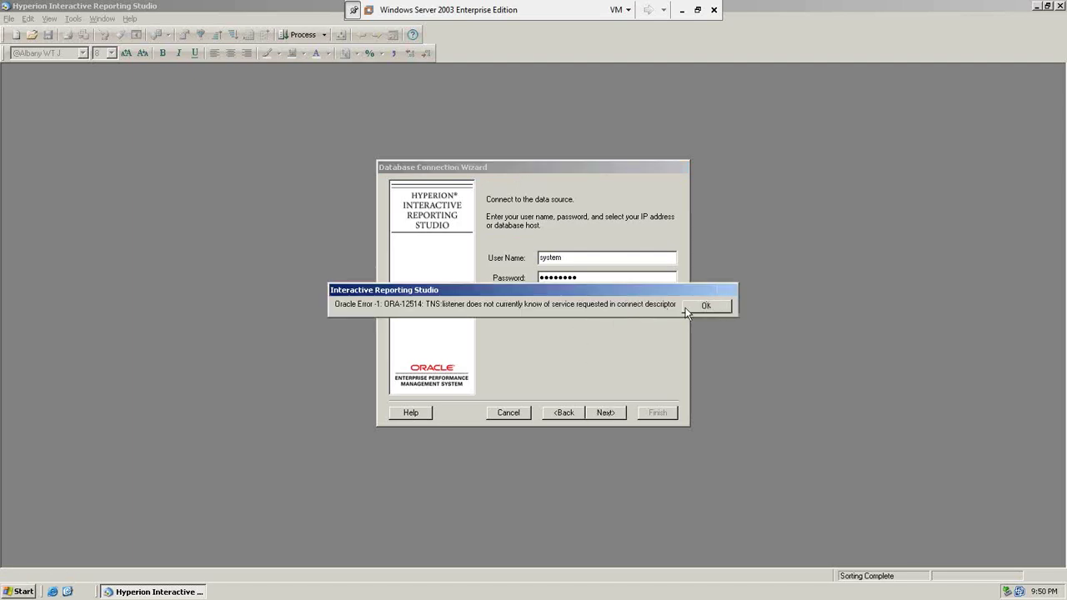
{"action": "left_click", "coordinate": [728, 307]}
Replace the host with orcl and connect to the Oracle data source.
{"action": "left_click", "coordinate": [583, 300]}
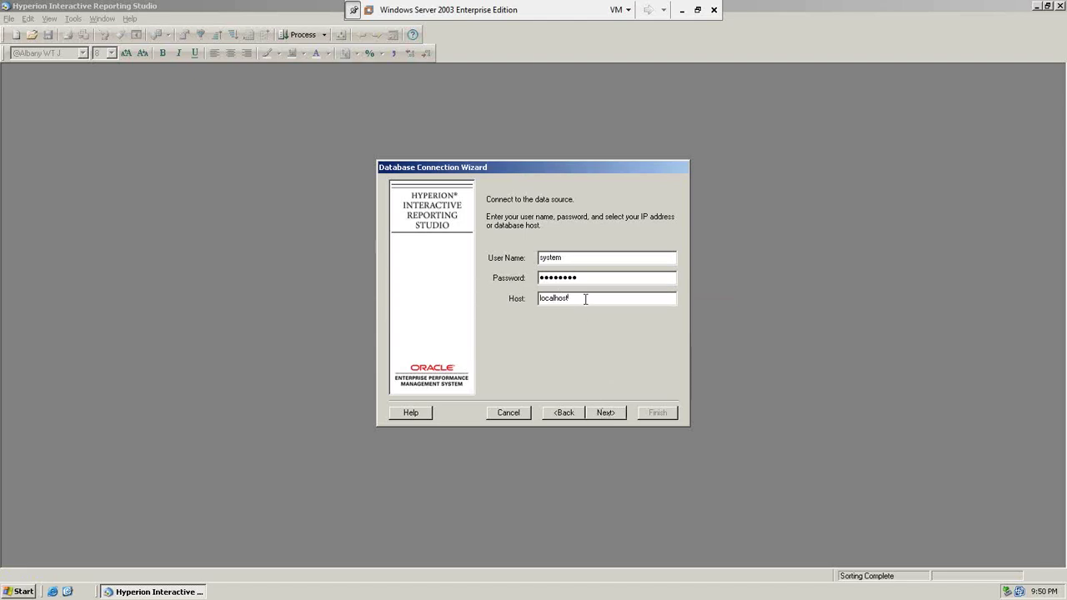
{"action": "key", "text": "BackSpace"}
{"action": "key", "text": "BackSpace"}
{"action": "key", "text": "BackSpace"}
{"action": "key", "text": "BackSpace"}
{"action": "key", "text": "BackSpace"}
{"action": "key", "text": "BackSpace"}
{"action": "key", "text": "BackSpace"}
{"action": "key", "text": "BackSpace"}
{"action": "type", "text": "orcl"}
{"action": "left_click", "coordinate": [603, 412]}
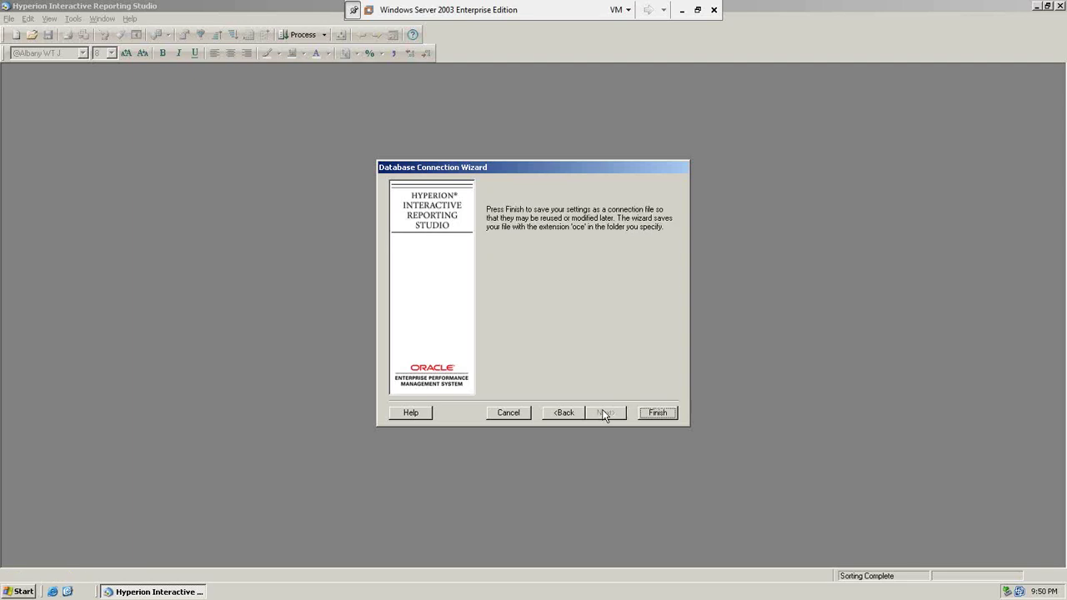
Finish the connection wizard and cancel saving the connection file, leaving the new document's query open.
{"action": "left_click", "coordinate": [655, 415]}
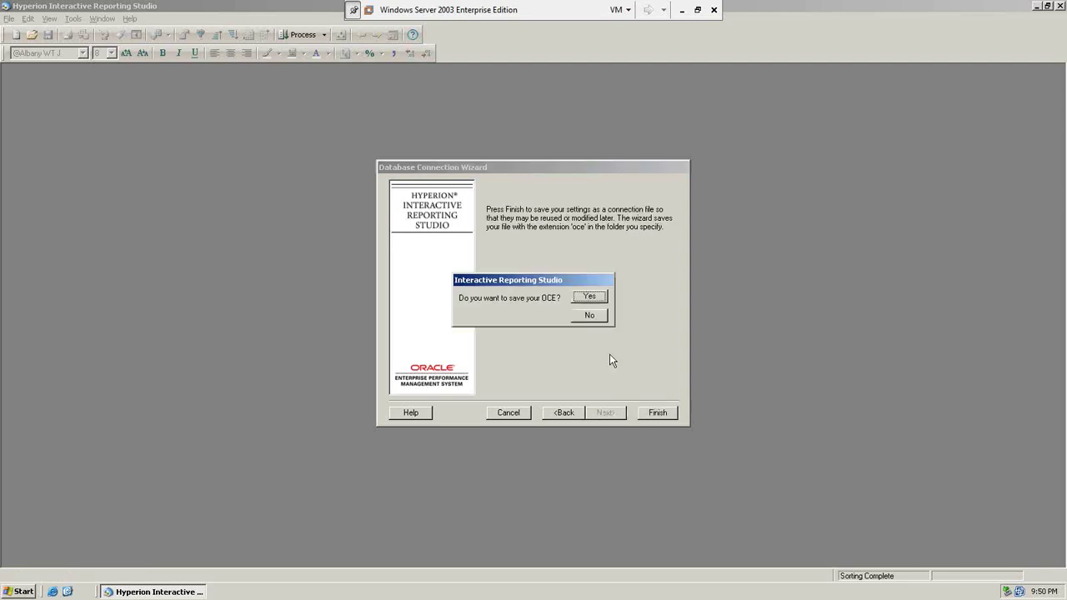
{"action": "left_click", "coordinate": [589, 301]}
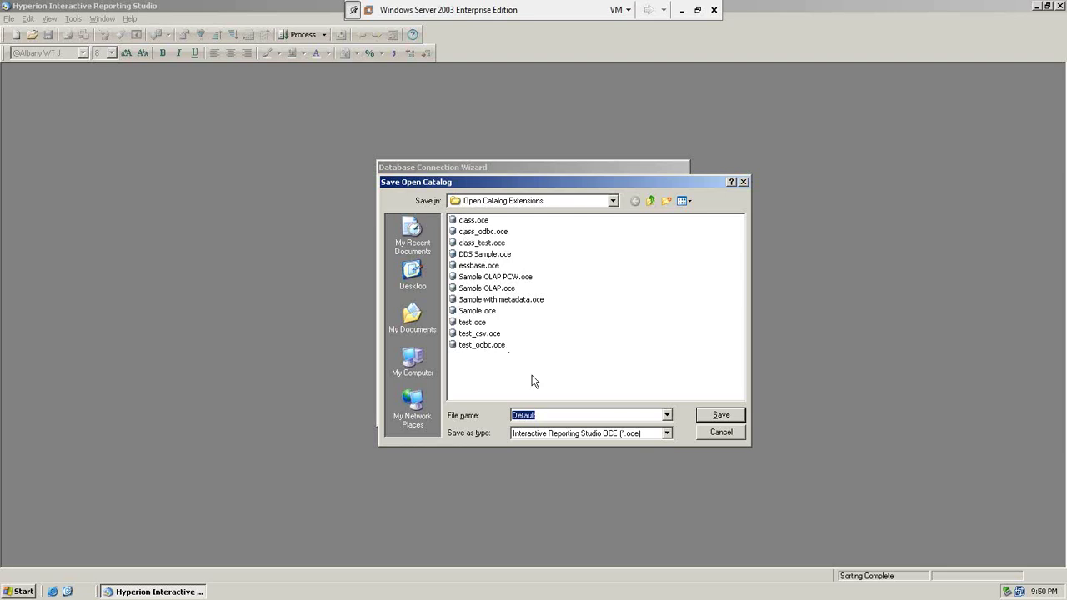
{"action": "left_click", "coordinate": [721, 431]}
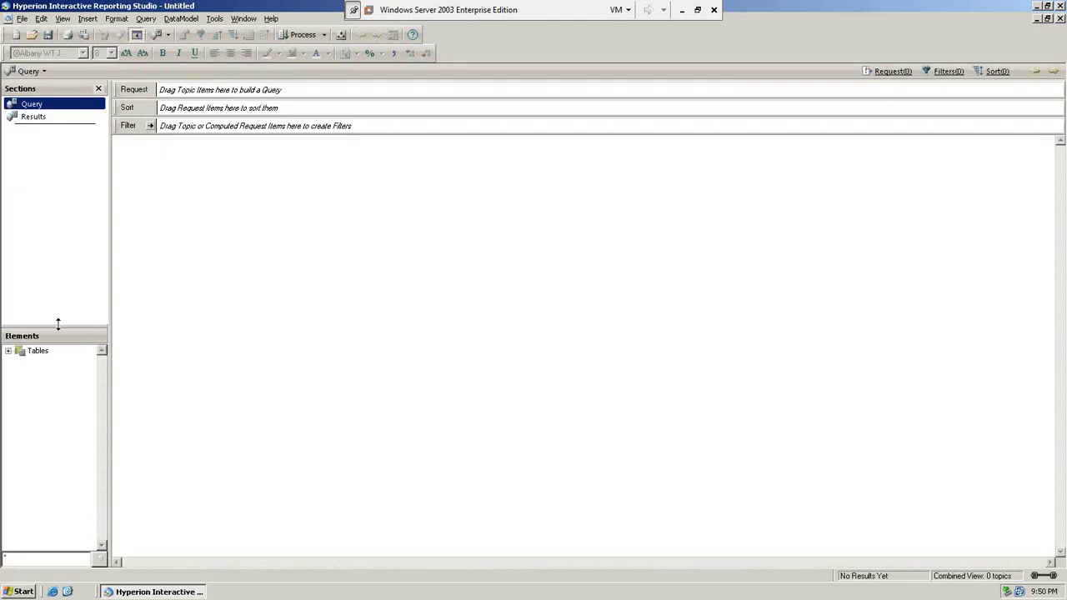
Expand the Tables list and enlarge the Elements area in height and width so the full table names fit.
{"action": "left_click_drag", "start_coordinate": [58, 327], "coordinate": [60, 191]}
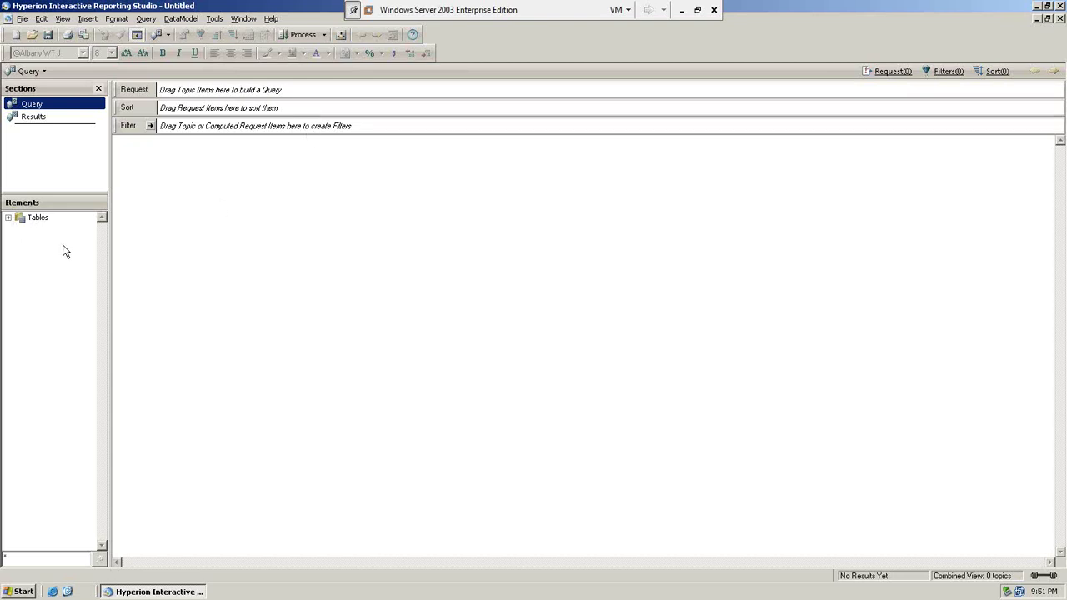
{"action": "left_click", "coordinate": [8, 217]}
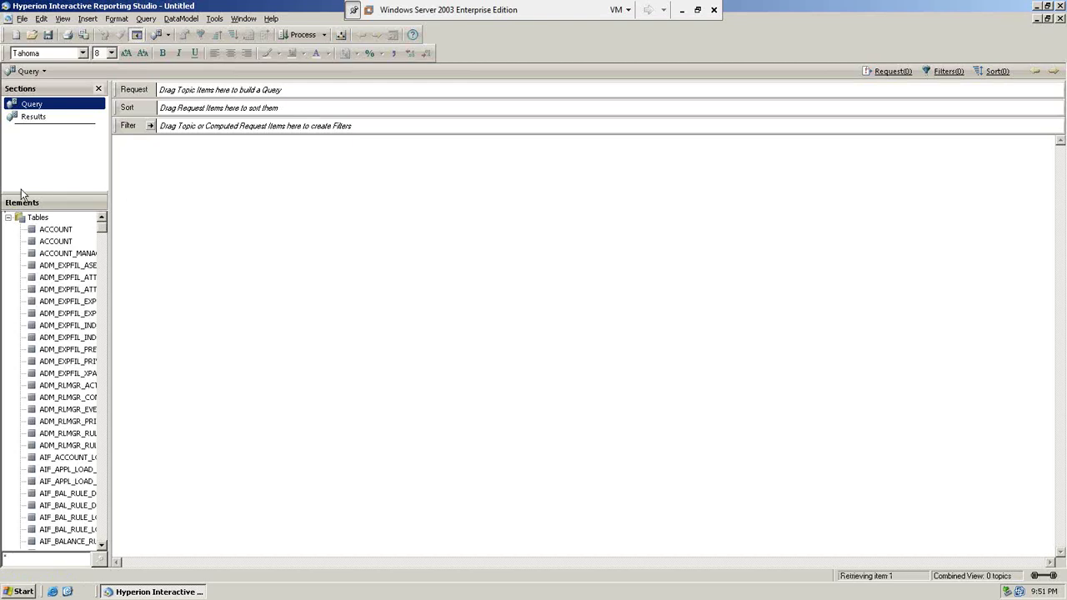
{"action": "left_click_drag", "start_coordinate": [110, 230], "coordinate": [192, 230]}
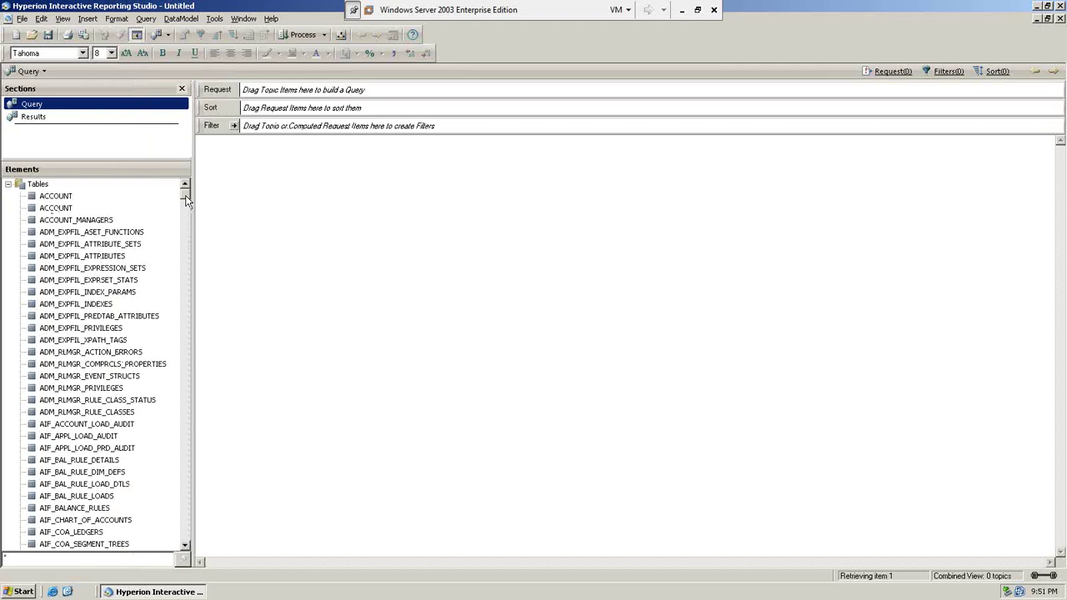
Look through the database table list from the first entries to the EMP and EMPLOYEES tables and the entries around them.
{"action": "scroll", "coordinate": [187, 200], "scroll_direction": "down", "scroll_amount": 5}
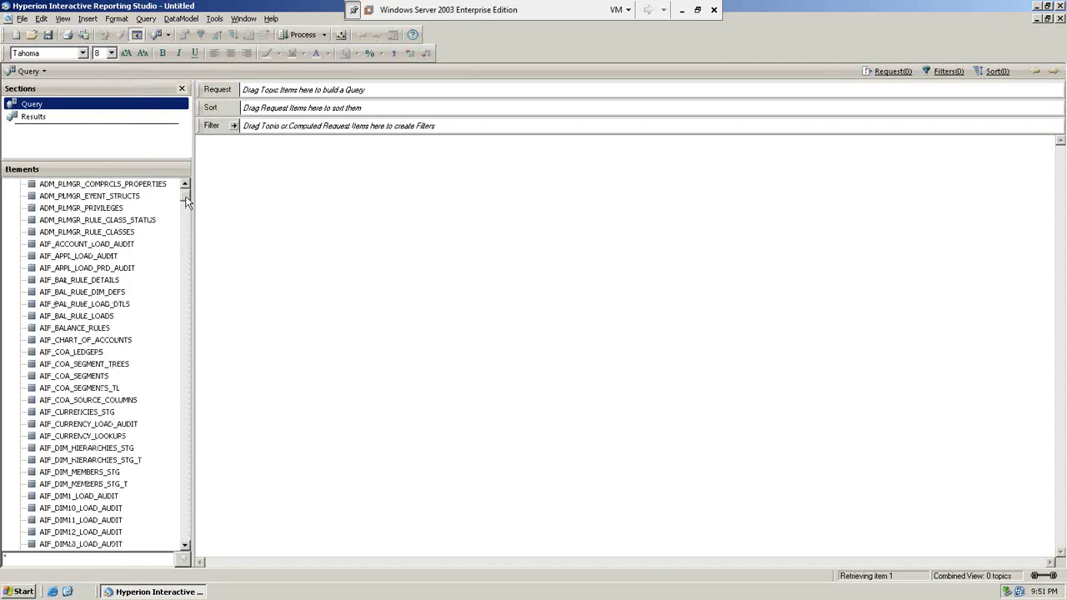
{"action": "left_click_drag", "start_coordinate": [187, 202], "coordinate": [205, 331]}
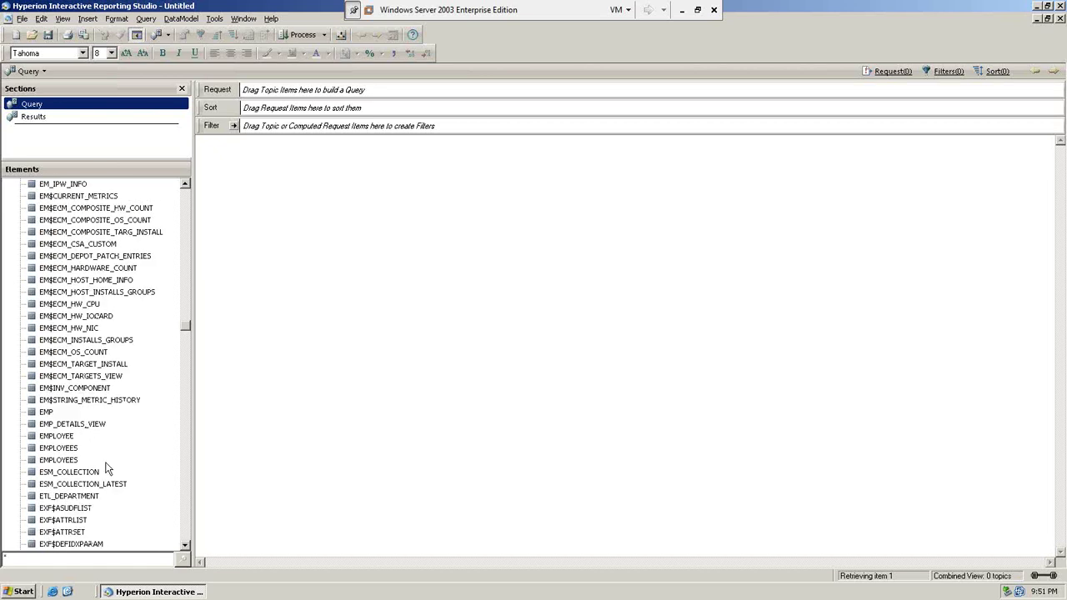
{"action": "left_click", "coordinate": [185, 186]}
{"action": "left_click", "coordinate": [185, 185]}
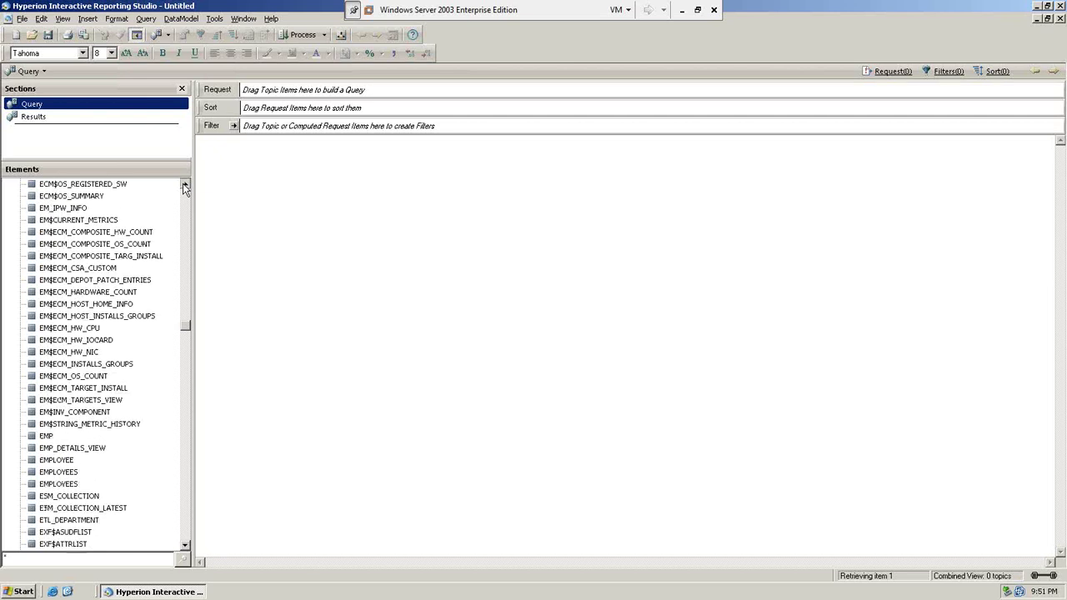
{"action": "left_click", "coordinate": [185, 185]}
{"action": "left_click", "coordinate": [185, 186]}
{"action": "left_click", "coordinate": [185, 185]}
{"action": "left_click", "coordinate": [185, 186]}
{"action": "left_click", "coordinate": [185, 185]}
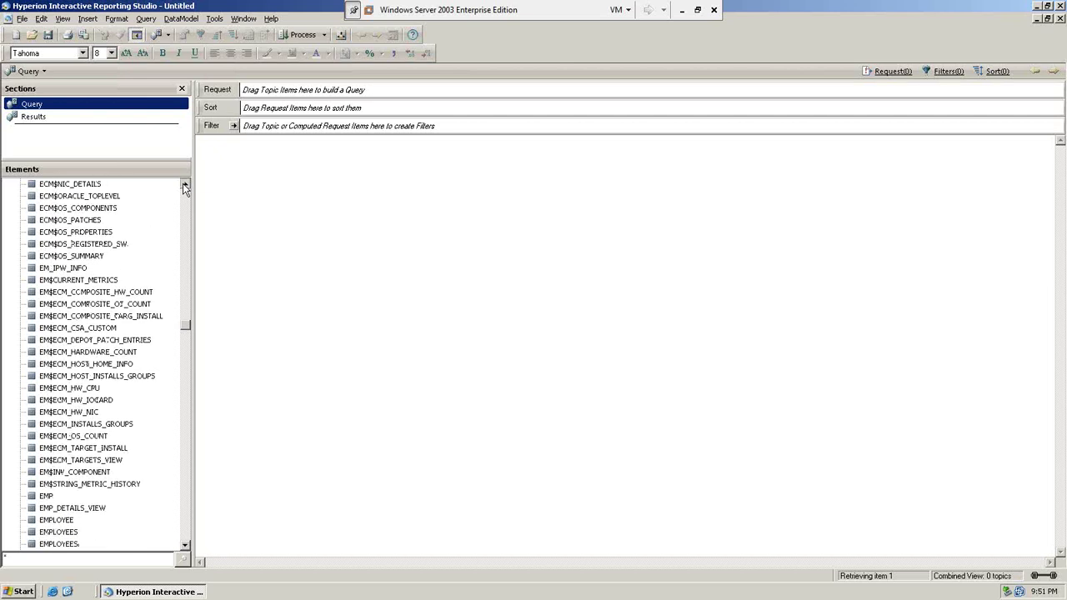
{"action": "left_click", "coordinate": [185, 186]}
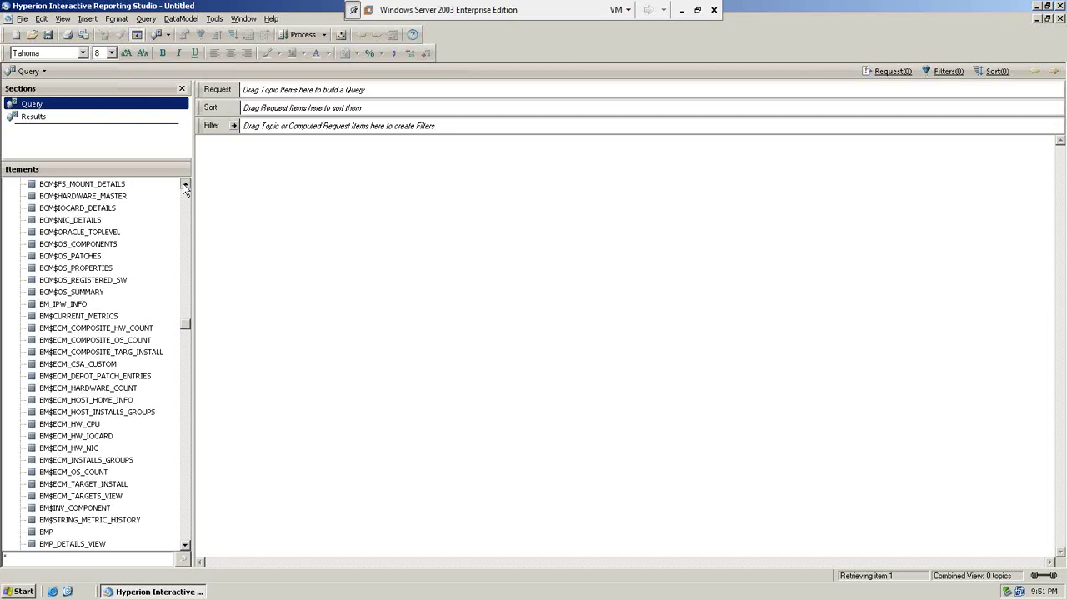
{"action": "left_click", "coordinate": [185, 186]}
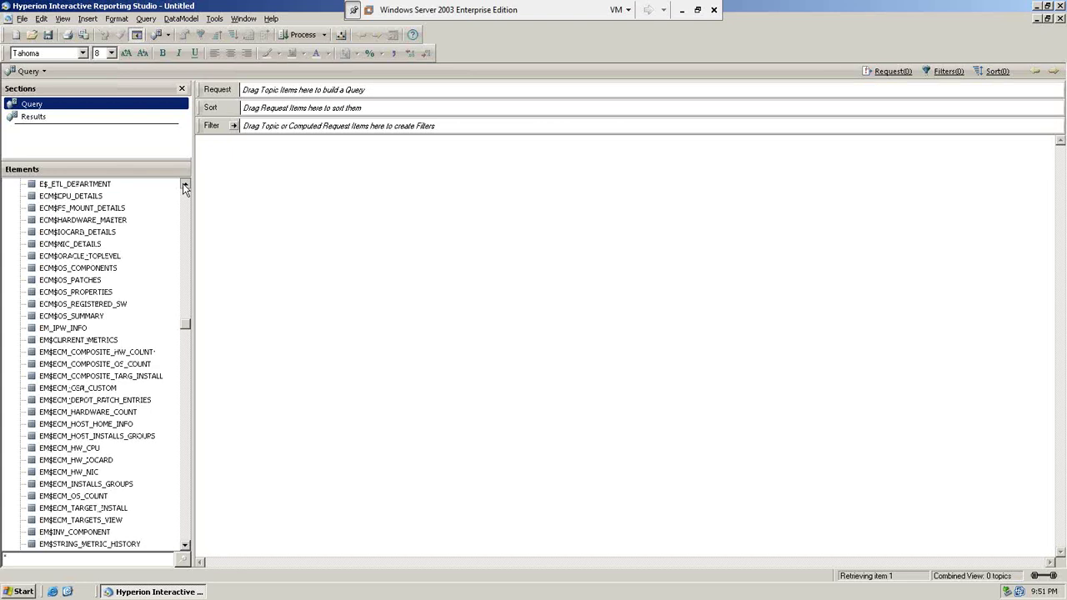
Find the COUNTRIES tables in the table list and add the first one to the query workspace.
{"action": "left_click_drag", "start_coordinate": [185, 324], "coordinate": [188, 272]}
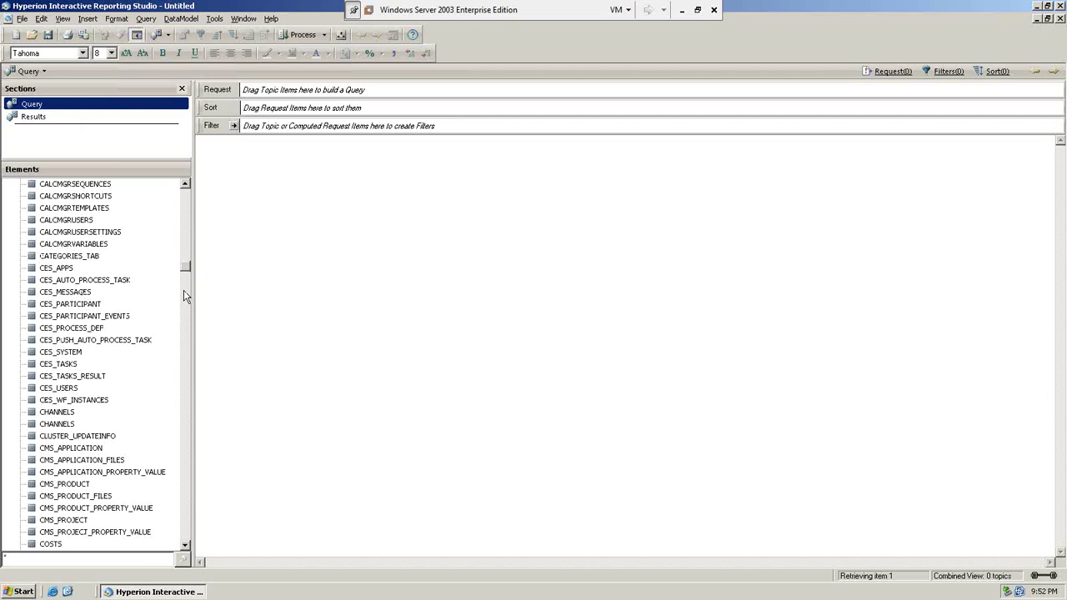
{"action": "left_click", "coordinate": [185, 545]}
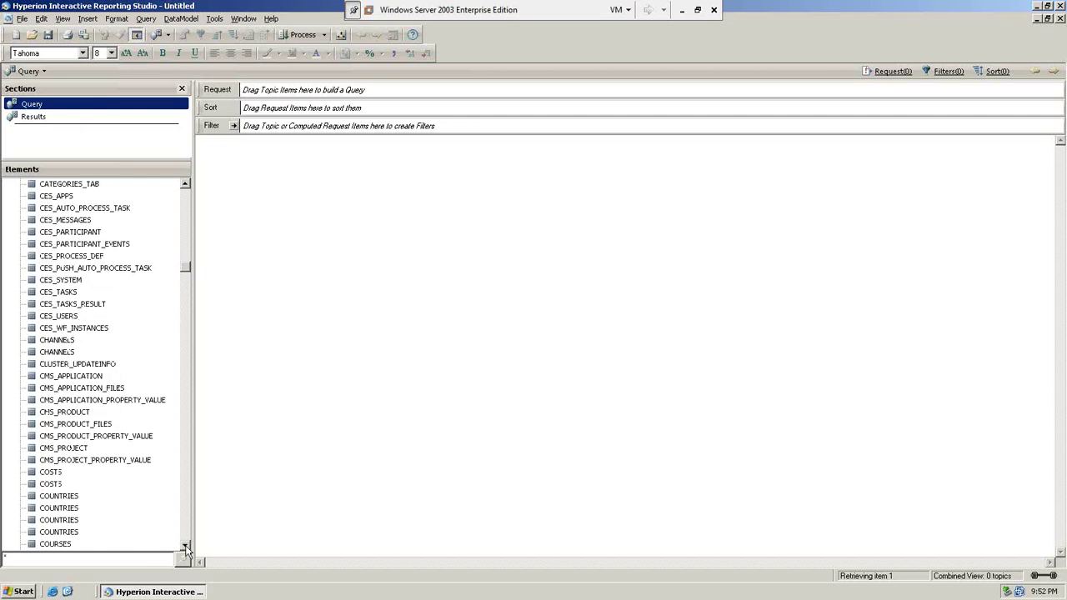
{"action": "left_click", "coordinate": [185, 546]}
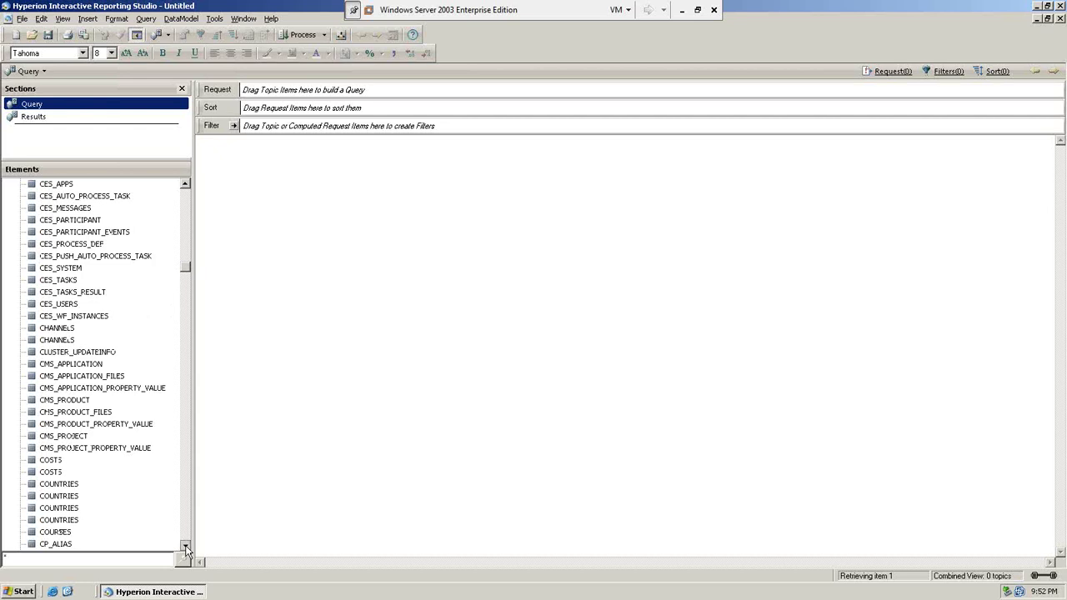
{"action": "left_click", "coordinate": [185, 547]}
{"action": "left_click", "coordinate": [185, 546]}
{"action": "scroll", "coordinate": [79, 442], "scroll_direction": "down", "scroll_amount": 1}
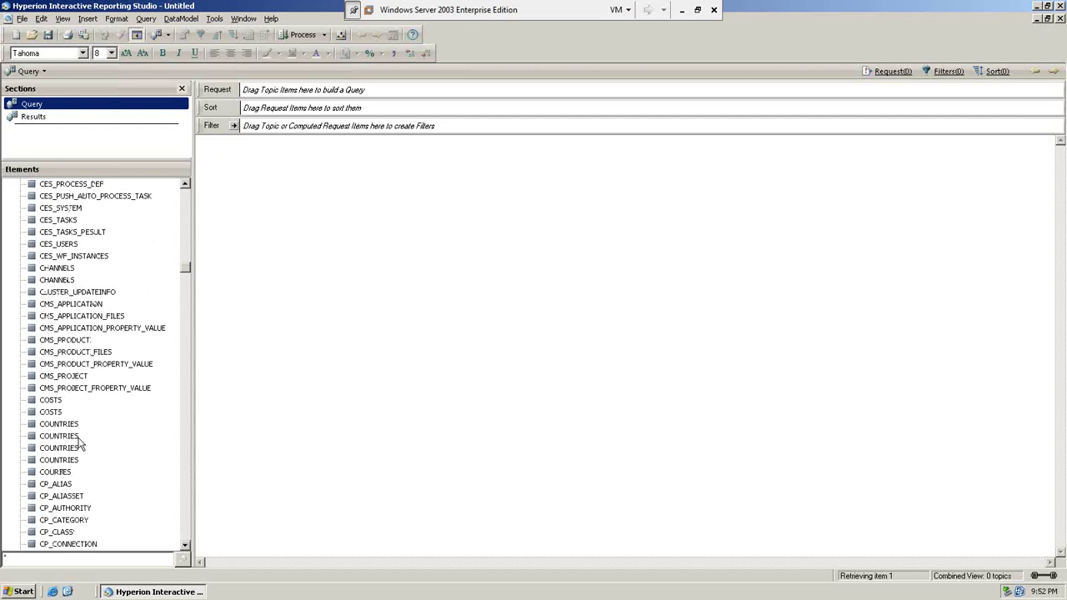
{"action": "double_click", "coordinate": [58, 423]}
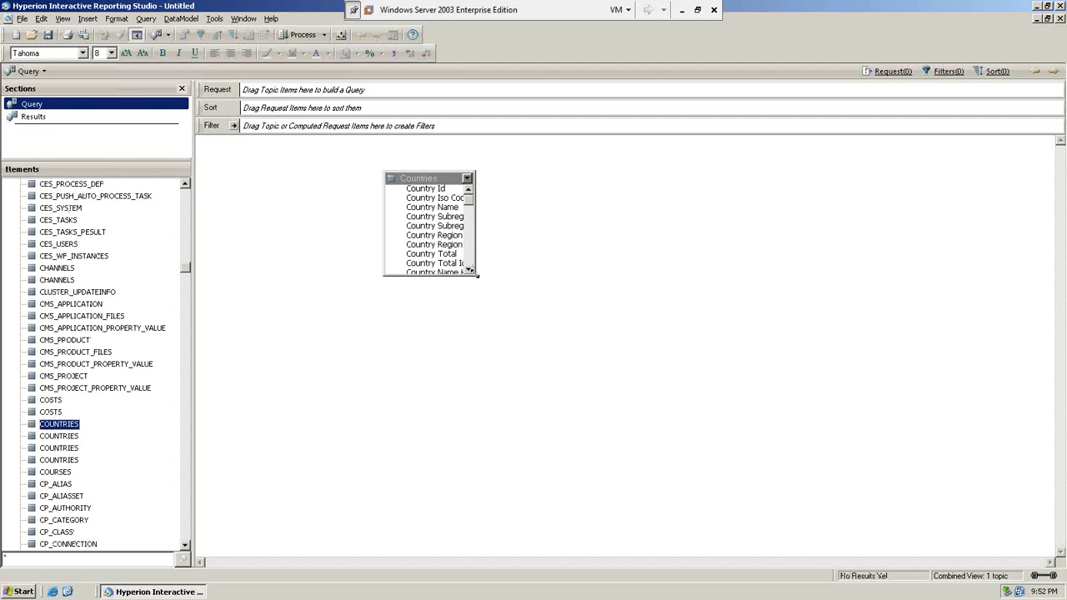
Enlarge the Countries topic to show all its items and view its topic properties without making changes.
{"action": "left_click_drag", "start_coordinate": [475, 275], "coordinate": [673, 475]}
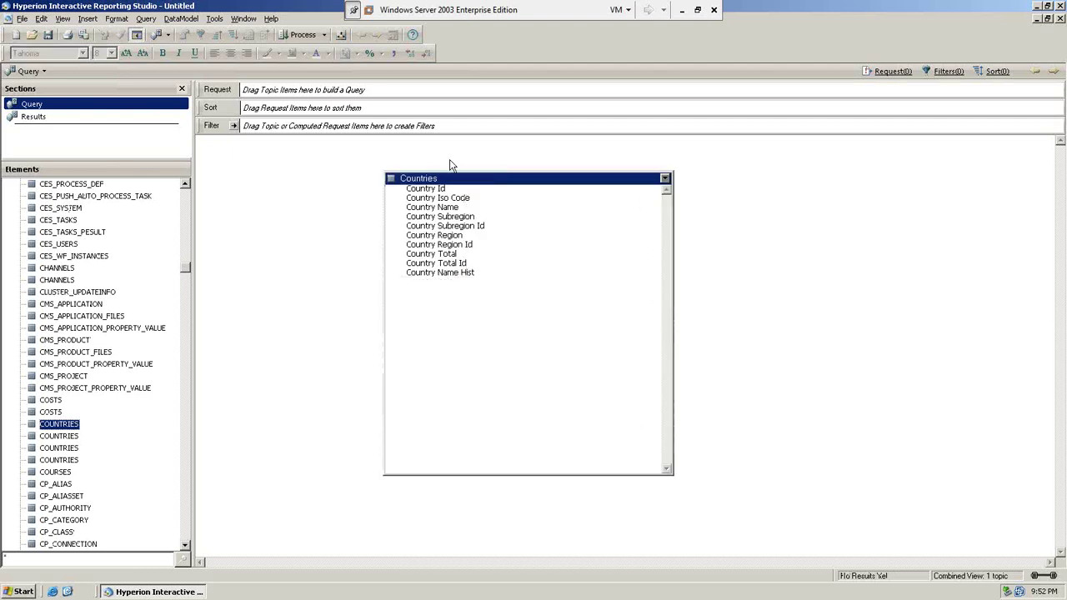
{"action": "left_click", "coordinate": [443, 189]}
{"action": "left_click", "coordinate": [444, 187]}
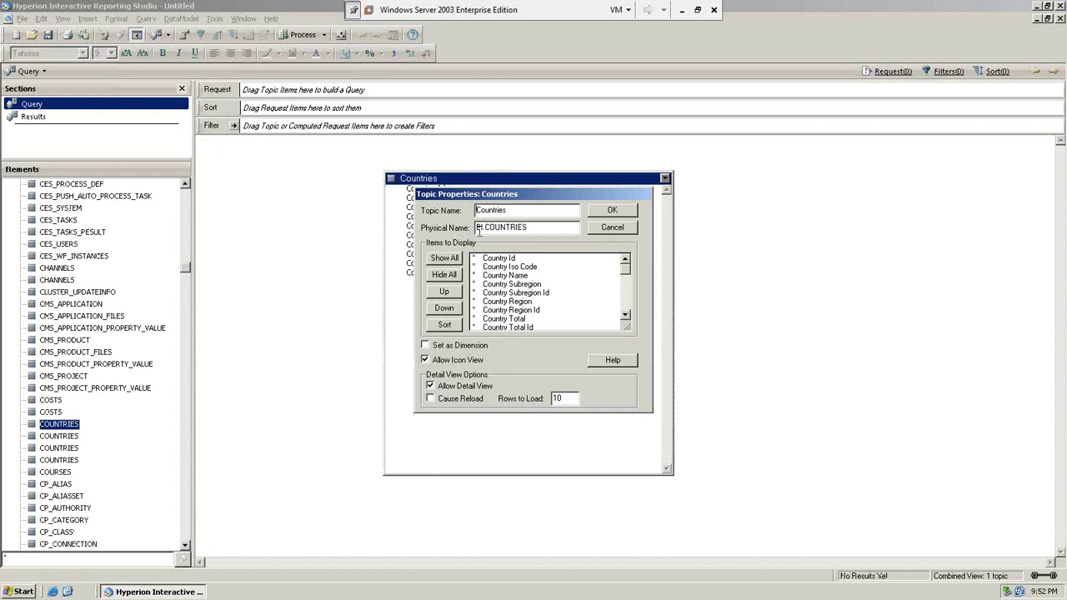
{"action": "left_click", "coordinate": [612, 227]}
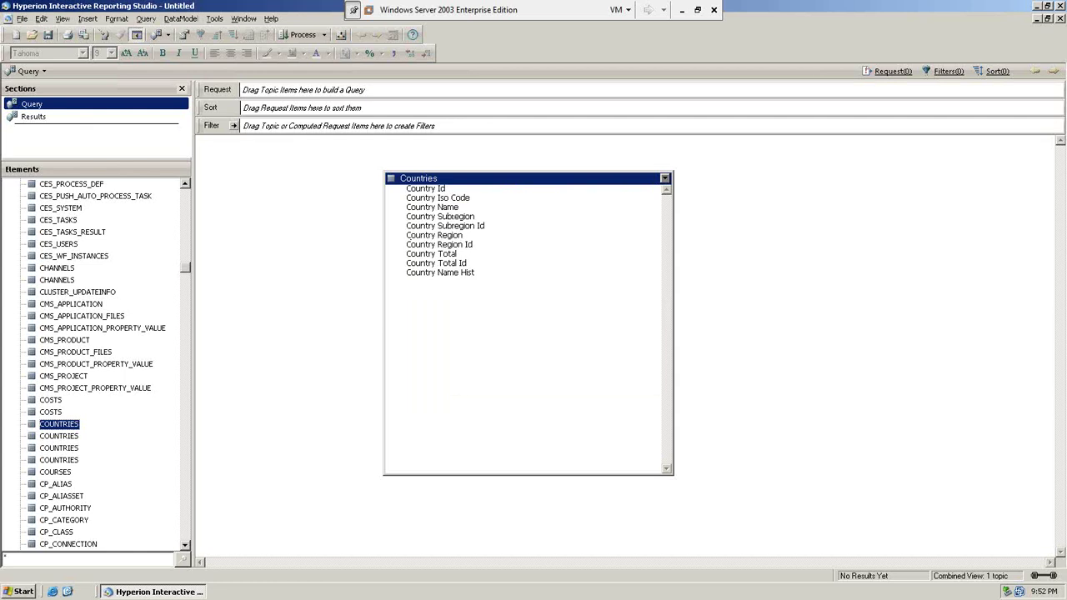
{"action": "left_click", "coordinate": [464, 216]}
Add the second COSTS table and the COURSES table to the query workspace beside Countries.
{"action": "left_click_drag", "start_coordinate": [50, 412], "coordinate": [785, 263]}
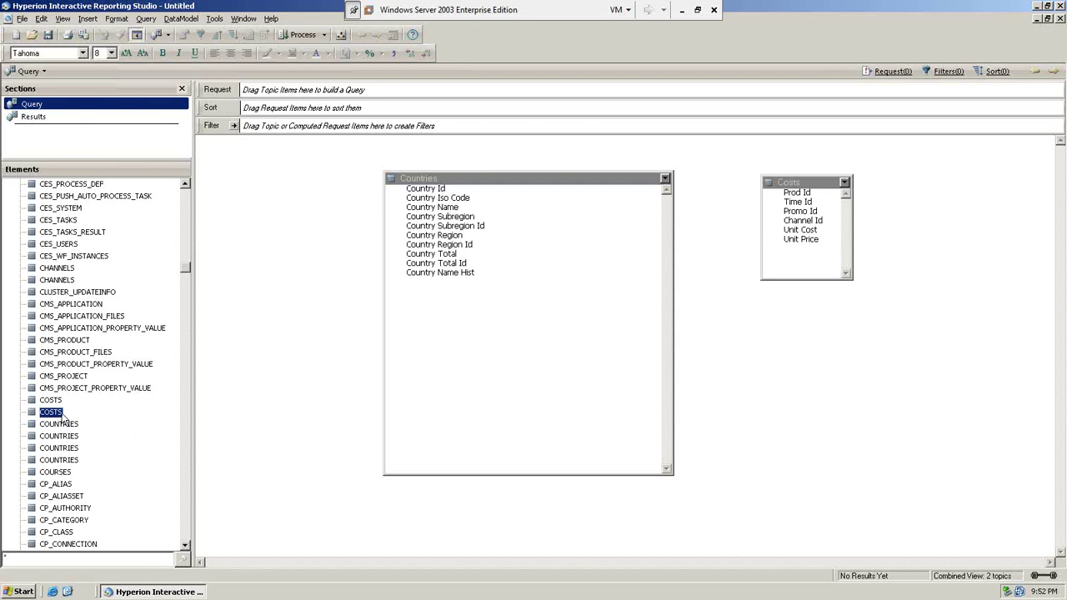
{"action": "left_click", "coordinate": [58, 471]}
{"action": "left_click_drag", "start_coordinate": [60, 473], "coordinate": [896, 331]}
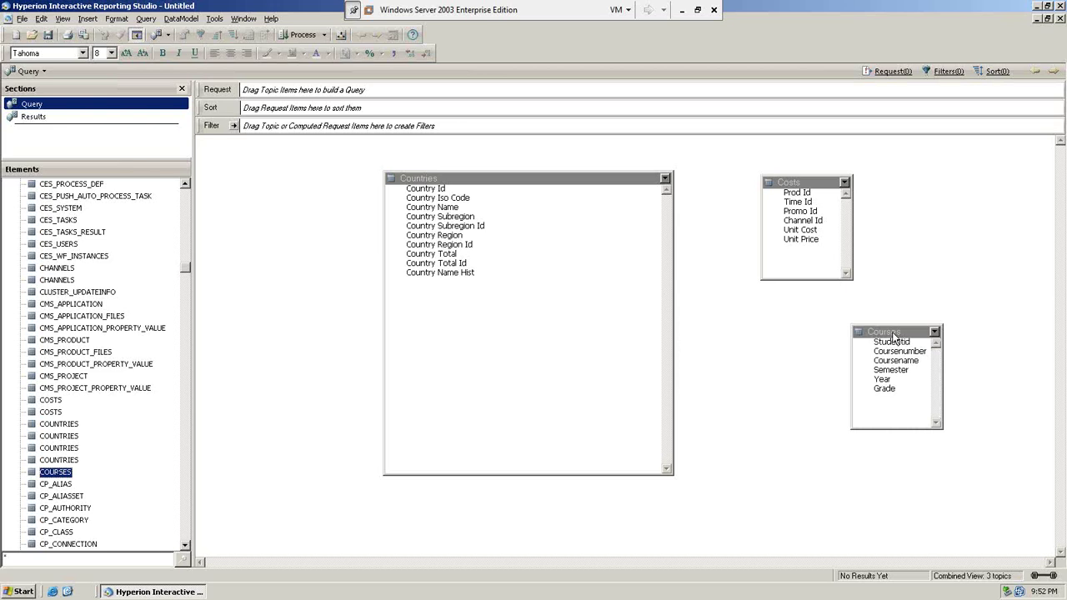
Remove the Courses and Costs topics from the query workspace.
{"action": "left_click", "coordinate": [893, 334]}
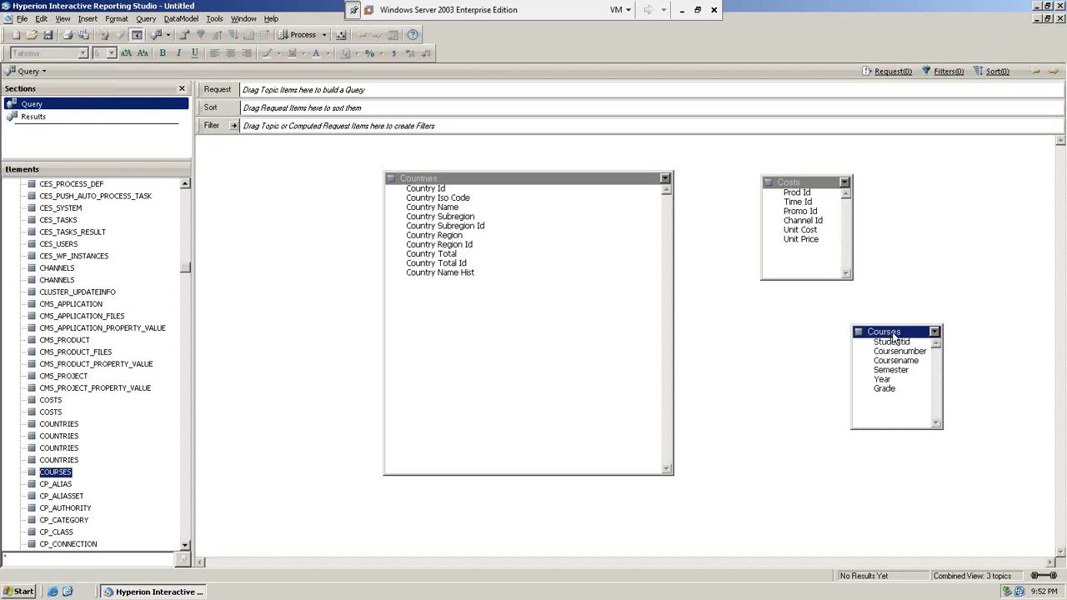
{"action": "key", "text": "Delete"}
{"action": "left_click", "coordinate": [815, 183]}
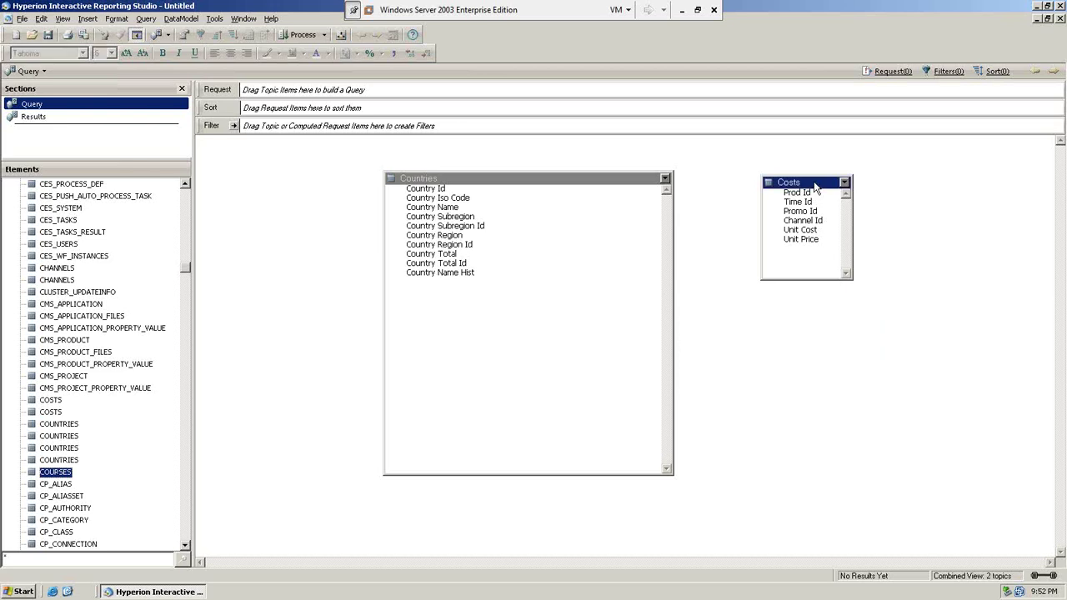
{"action": "key", "text": "Delete"}
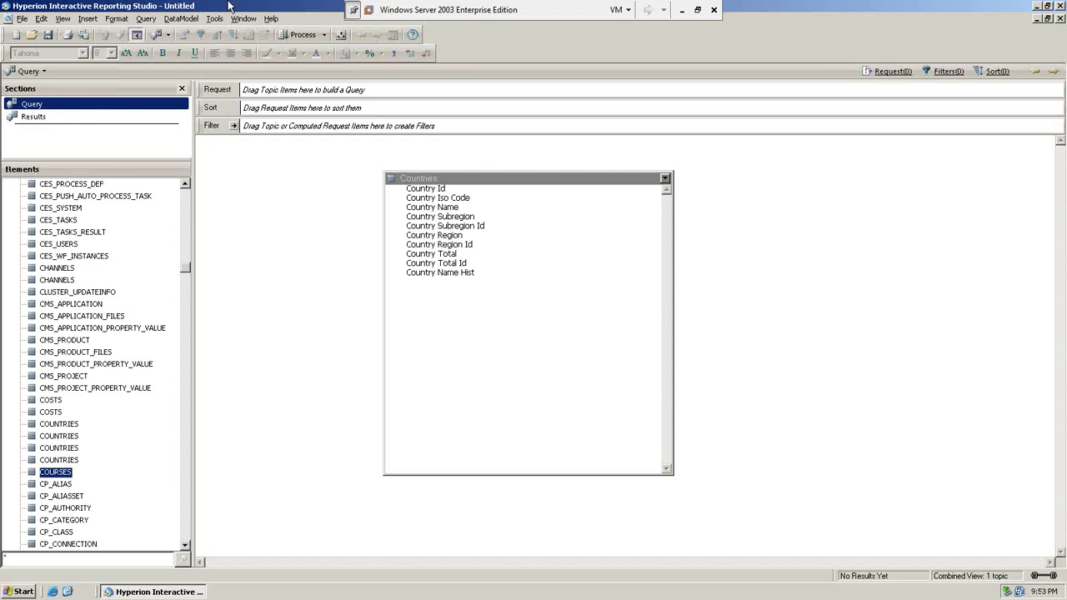
Add the first CHANNELS and first COSTS tables to the workspace, enlarging Channels to fit its items and placing it beside Costs.
{"action": "left_click_drag", "start_coordinate": [57, 267], "coordinate": [804, 266]}
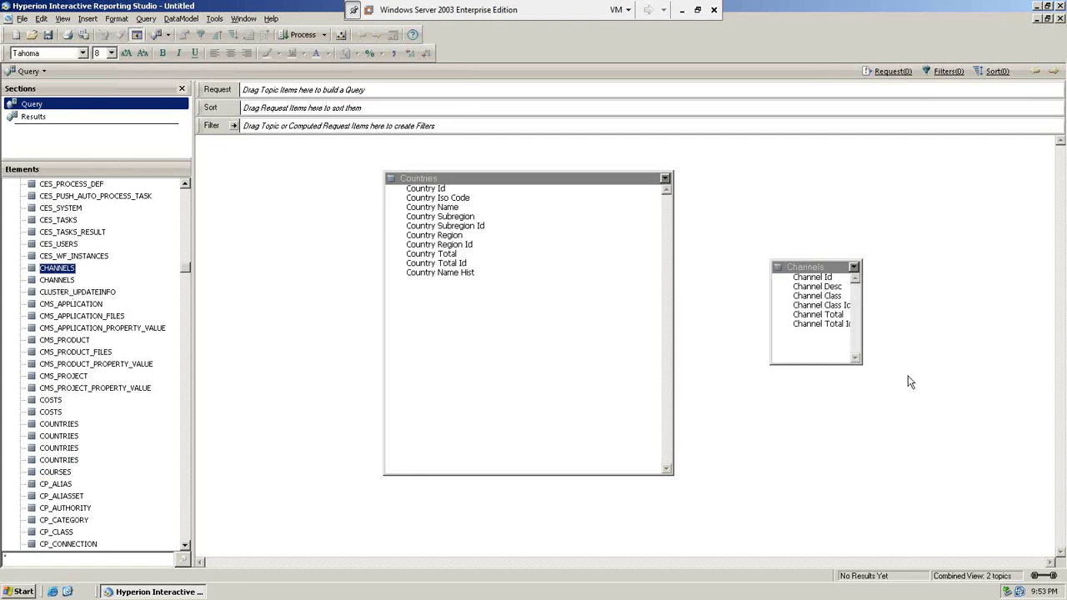
{"action": "left_click_drag", "start_coordinate": [861, 362], "coordinate": [973, 464]}
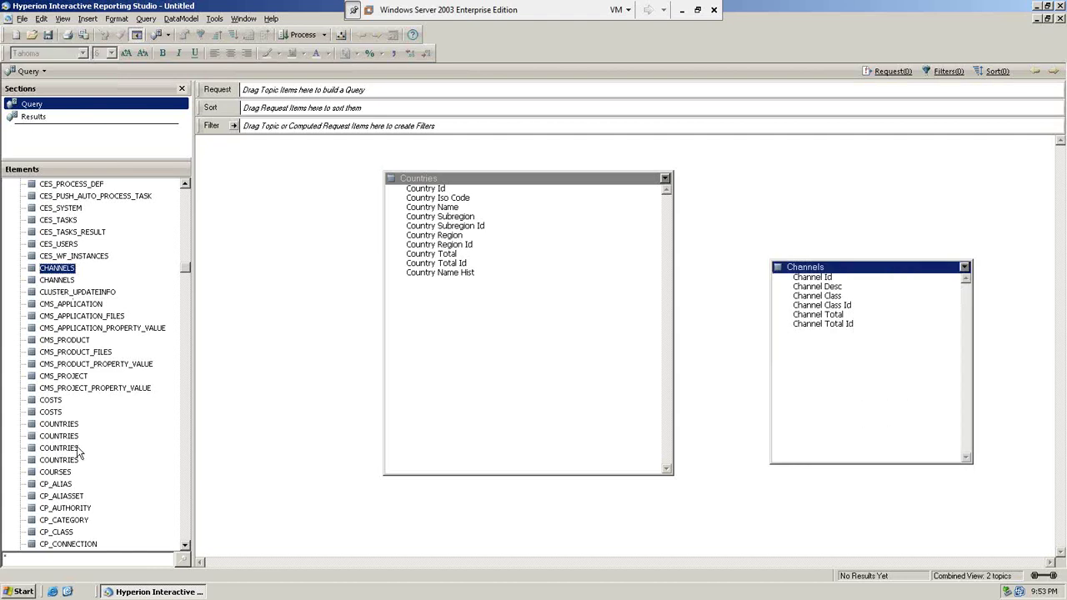
{"action": "double_click", "coordinate": [51, 400]}
{"action": "left_click_drag", "start_coordinate": [831, 275], "coordinate": [885, 186]}
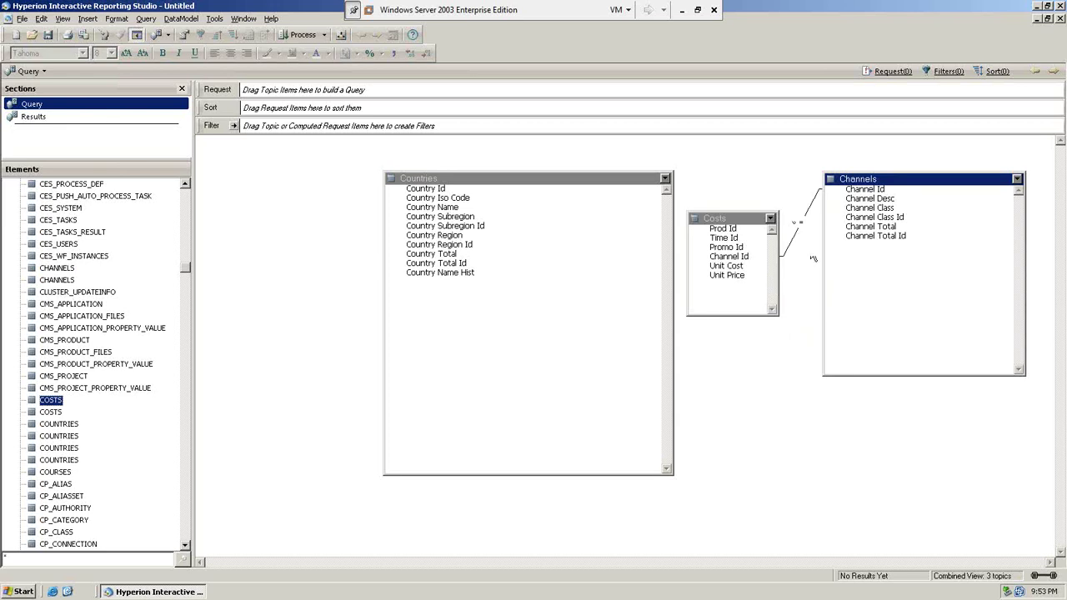
Remove the Countries topic and move Costs farther from Channels to expose the join on Channel Id.
{"action": "right_click", "coordinate": [616, 174]}
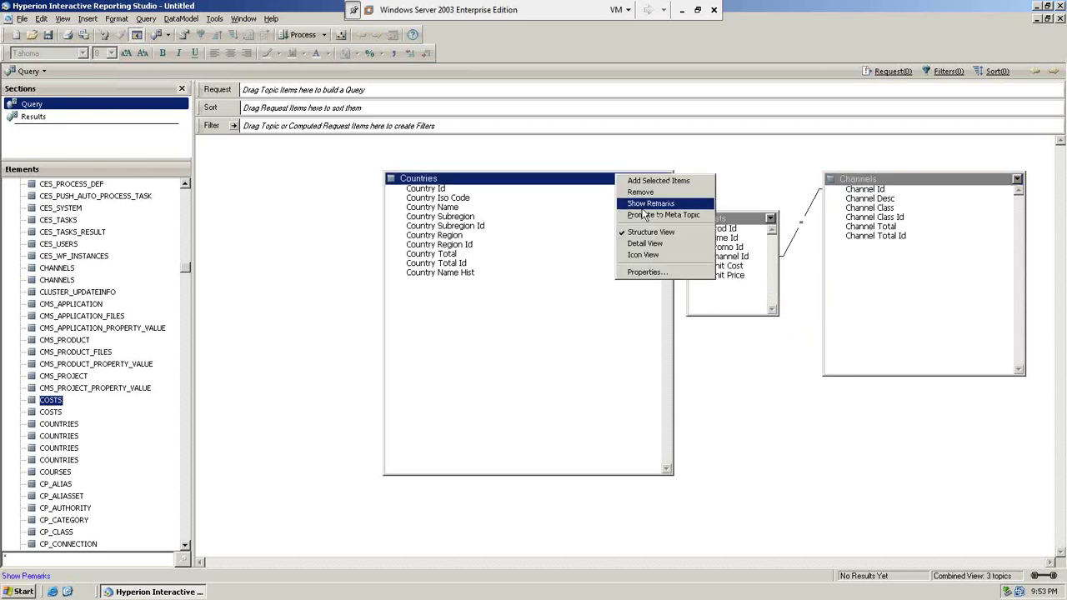
{"action": "left_click", "coordinate": [640, 192]}
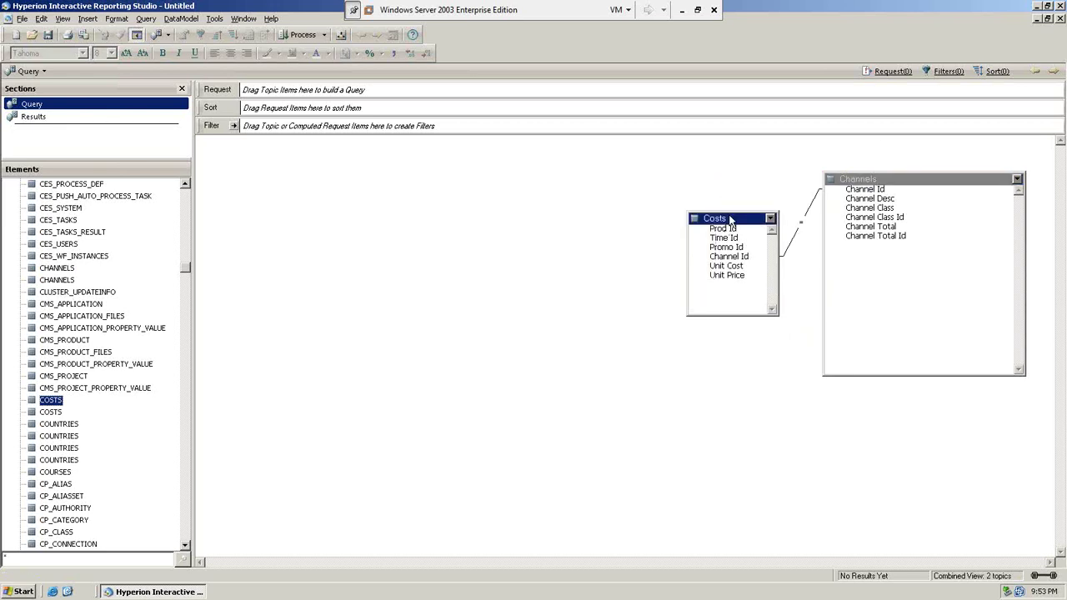
{"action": "left_click_drag", "start_coordinate": [729, 219], "coordinate": [544, 208]}
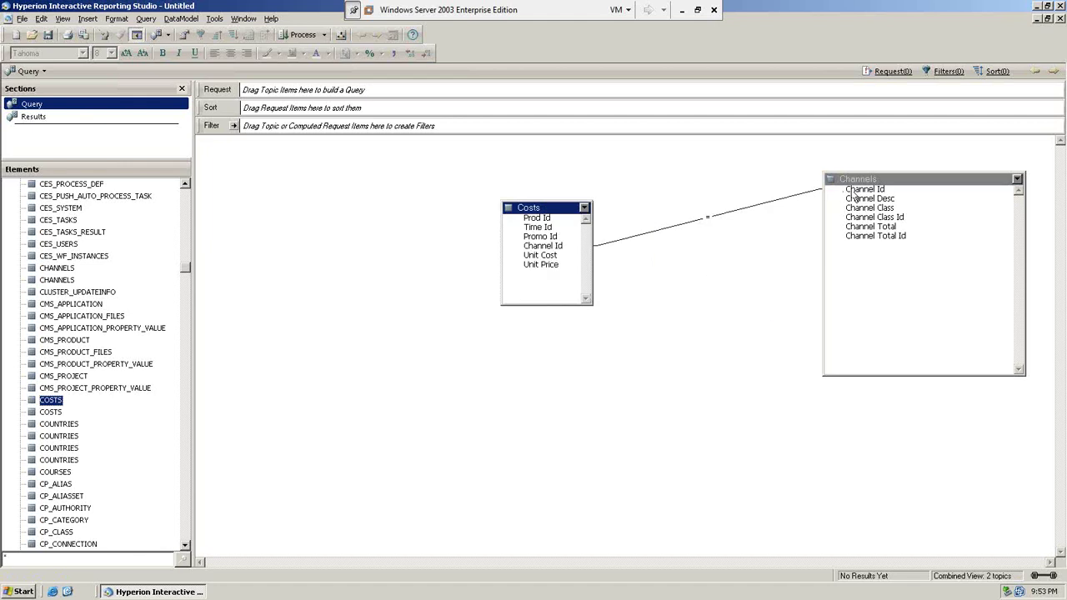
{"action": "left_click", "coordinate": [533, 247]}
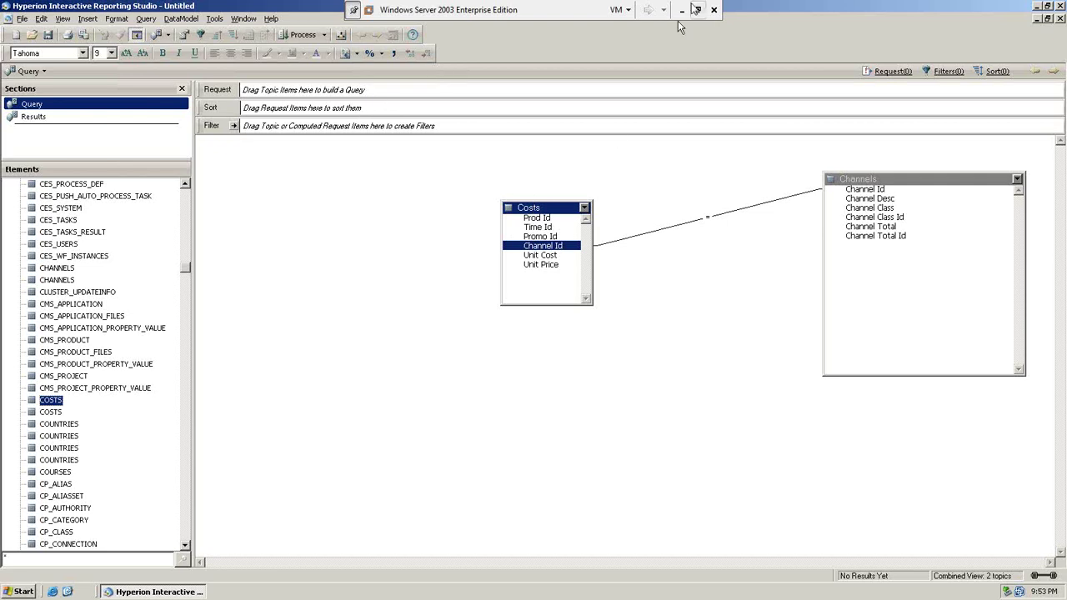
Switch to the desktop and open Query4.sql in a maximized Notepad window.
{"action": "key", "text": "super+d"}
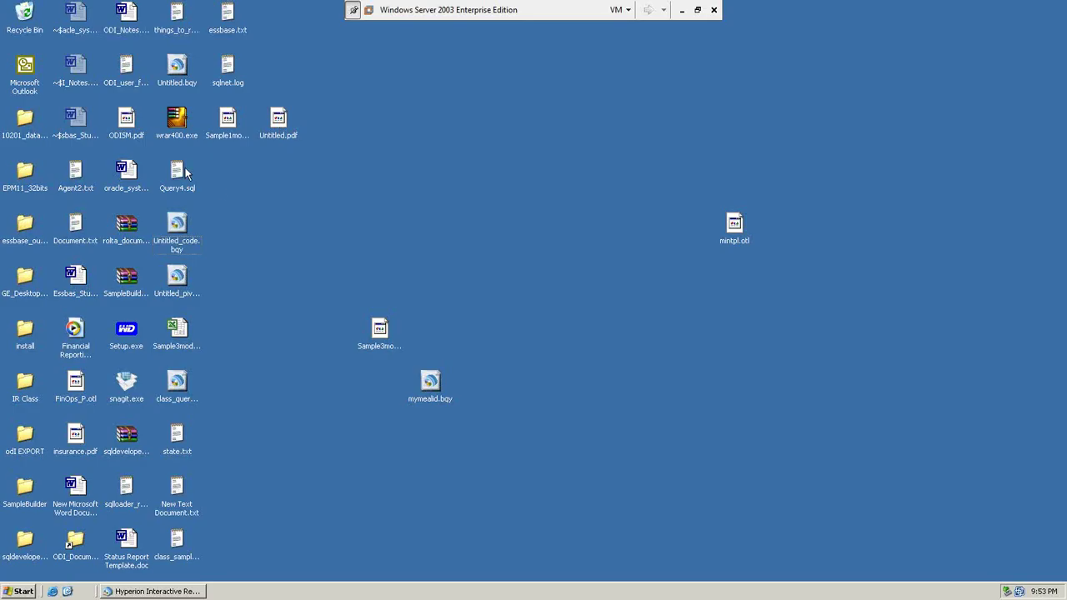
{"action": "double_click", "coordinate": [178, 176]}
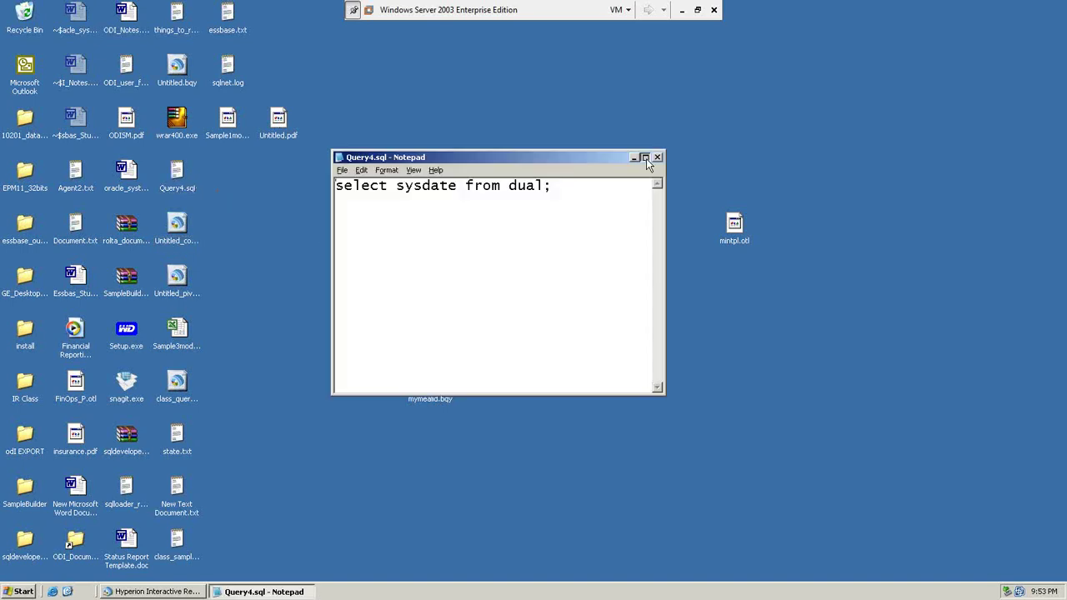
{"action": "left_click", "coordinate": [646, 158]}
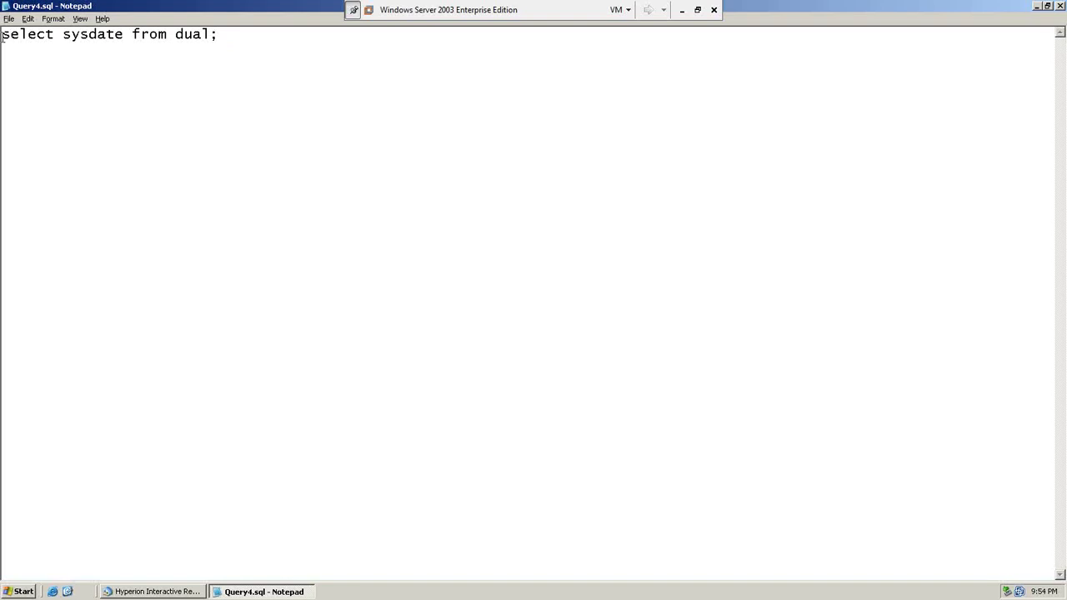
Add the line "select reuest_line from datamodel where filters" to Query4.sql, leaving a blank line below the existing statement.
{"action": "left_click_drag", "start_coordinate": [3, 38], "coordinate": [275, 20]}
{"action": "key", "text": "Return"}
{"action": "key", "text": "Return"}
{"action": "type", "text": "select reuest"}
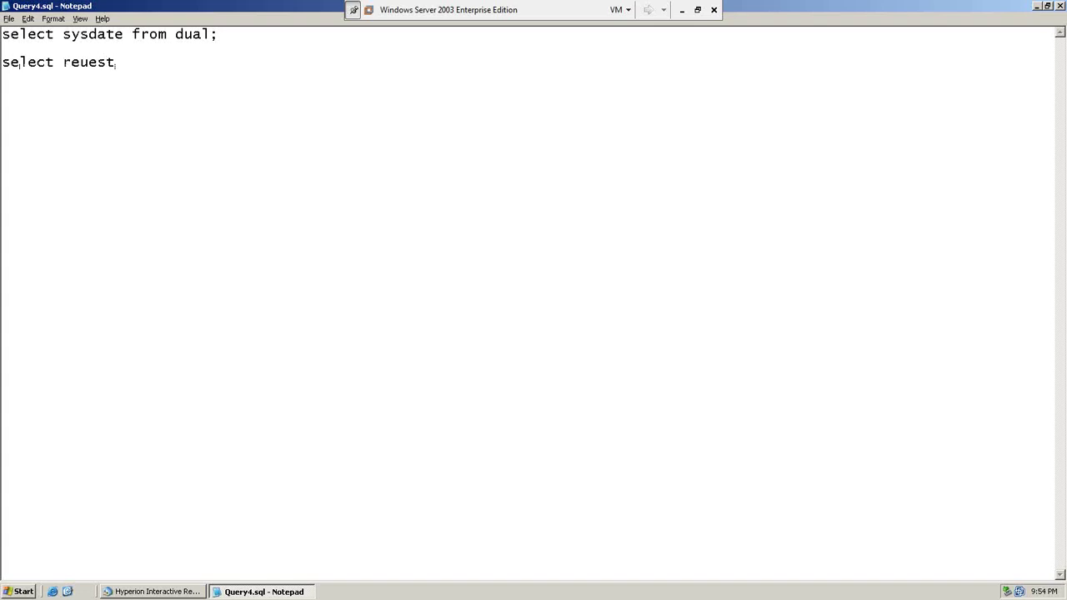
{"action": "type", "text": "_line, from cata"}
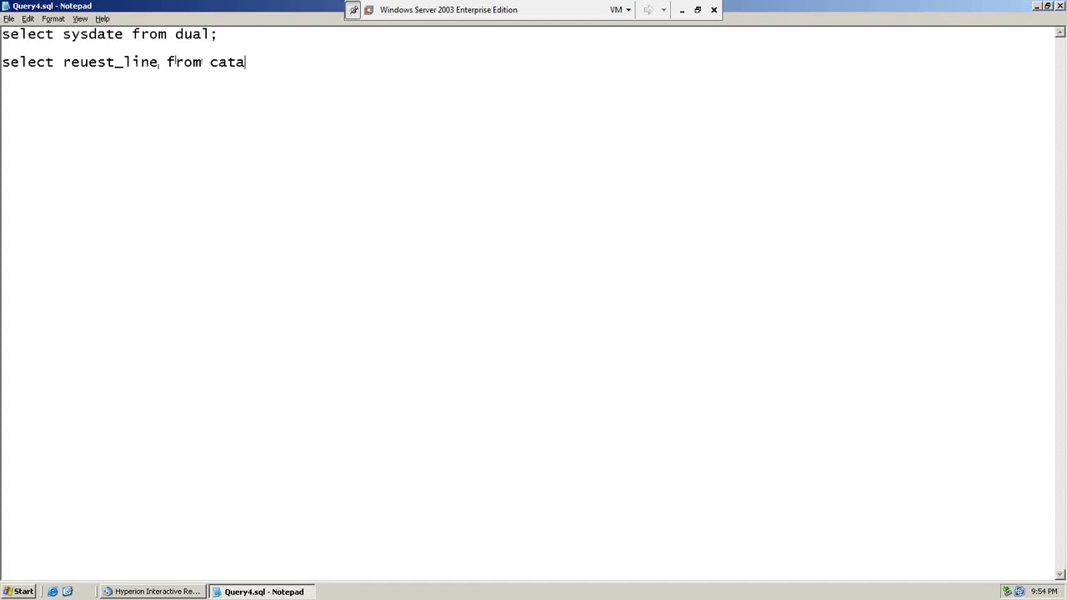
{"action": "key", "text": "BackSpace"}
{"action": "key", "text": "BackSpace"}
{"action": "key", "text": "BackSpace"}
{"action": "key", "text": "BackSpace"}
{"action": "key", "text": "BackSpace"}
{"action": "key", "text": "BackSpace"}
{"action": "type", "text": "datamodel where fi"}
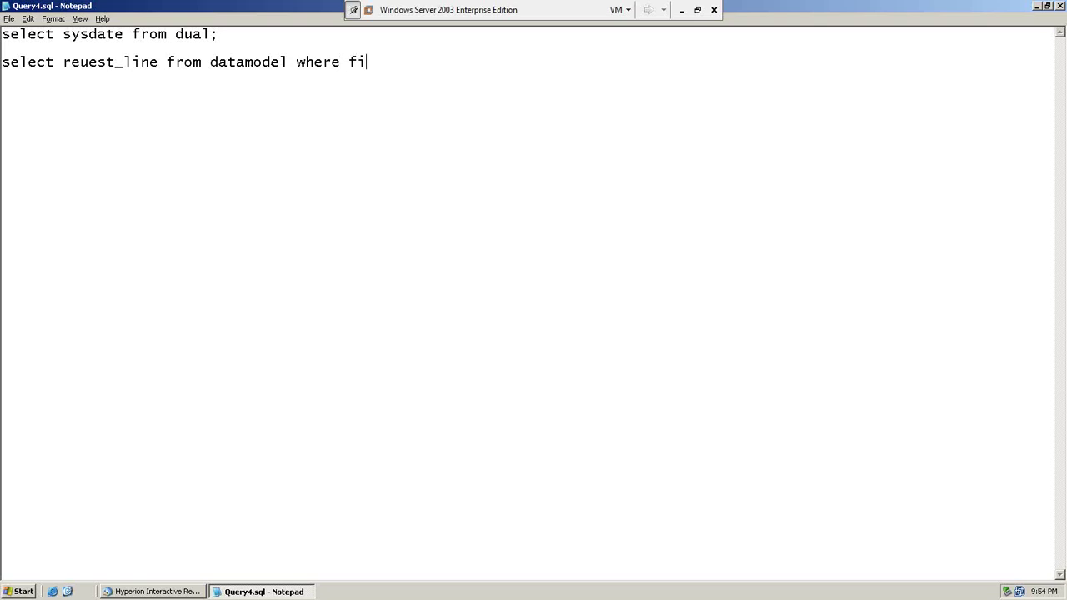
{"action": "type", "text": "lters"}
Restore Notepad to a smaller window, switch back to Interactive Reporting Studio and arrange the two windows side by side.
{"action": "left_click", "coordinate": [1048, 7]}
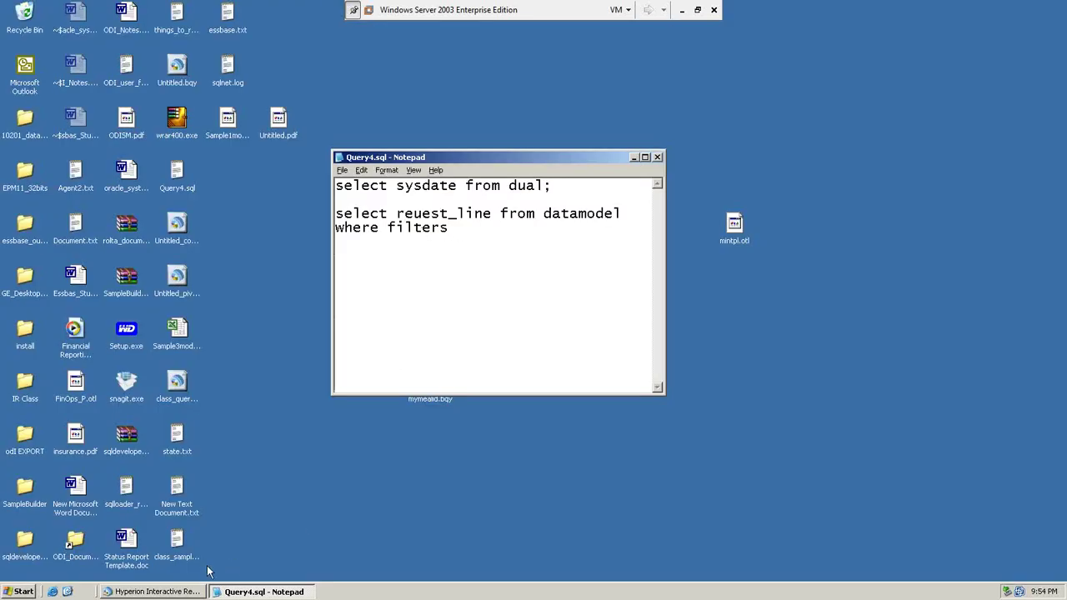
{"action": "left_click", "coordinate": [199, 592]}
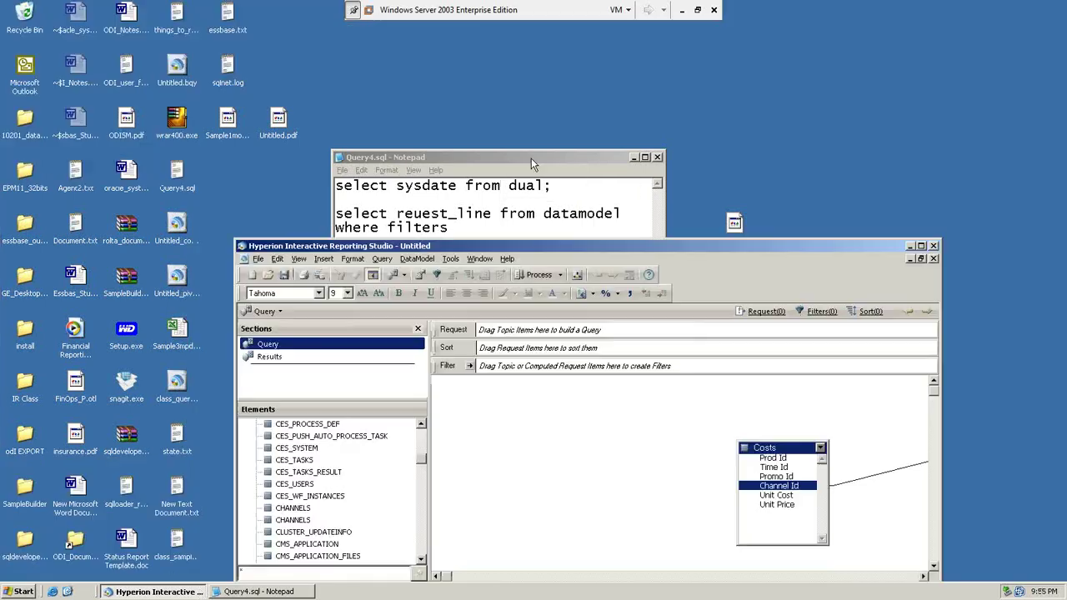
{"action": "left_click_drag", "start_coordinate": [531, 157], "coordinate": [678, 65]}
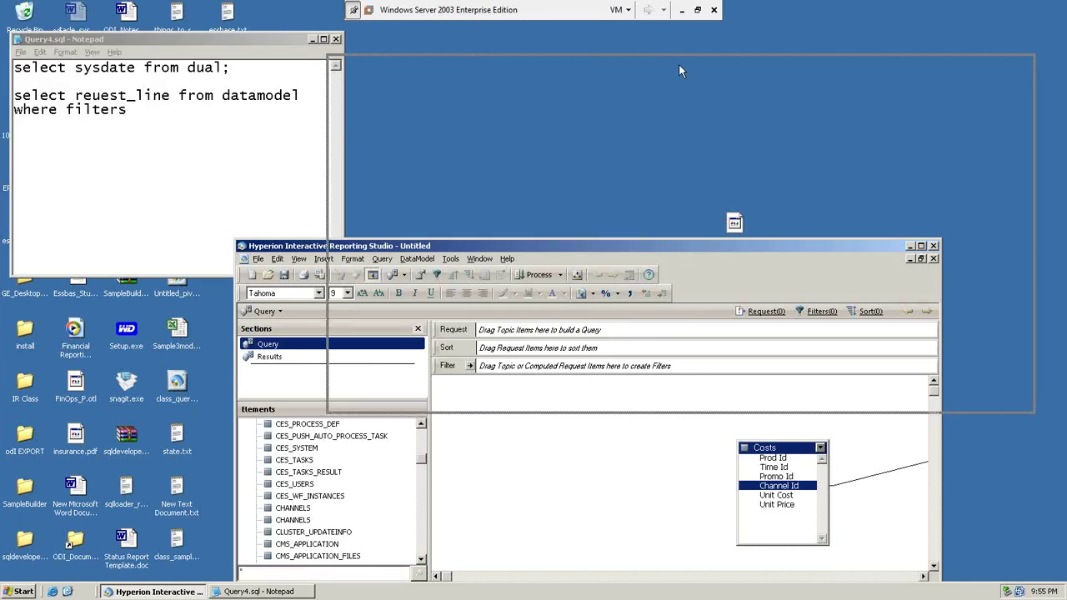
{"action": "left_click_drag", "start_coordinate": [678, 64], "coordinate": [679, 65]}
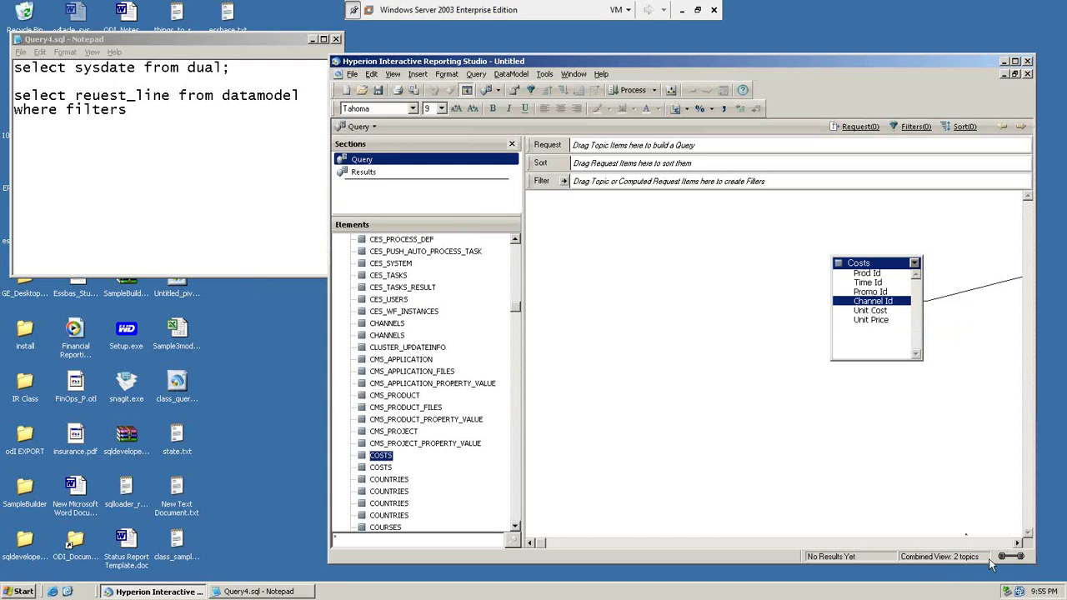
Move the Channels and Costs topics closer together so both fit in the visible query workspace.
{"action": "left_click", "coordinate": [1018, 542]}
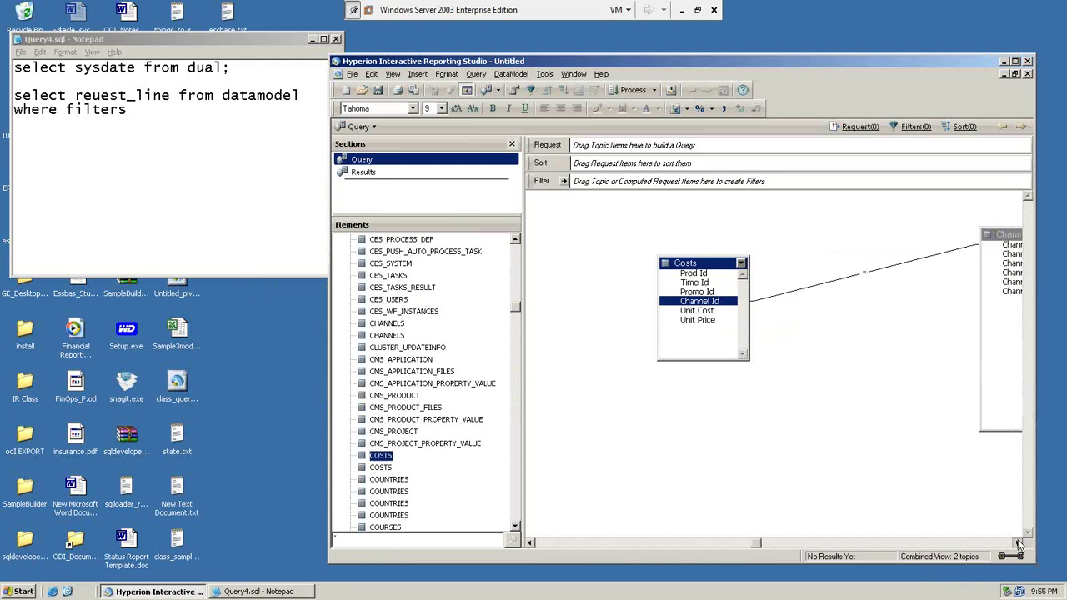
{"action": "left_click", "coordinate": [958, 244]}
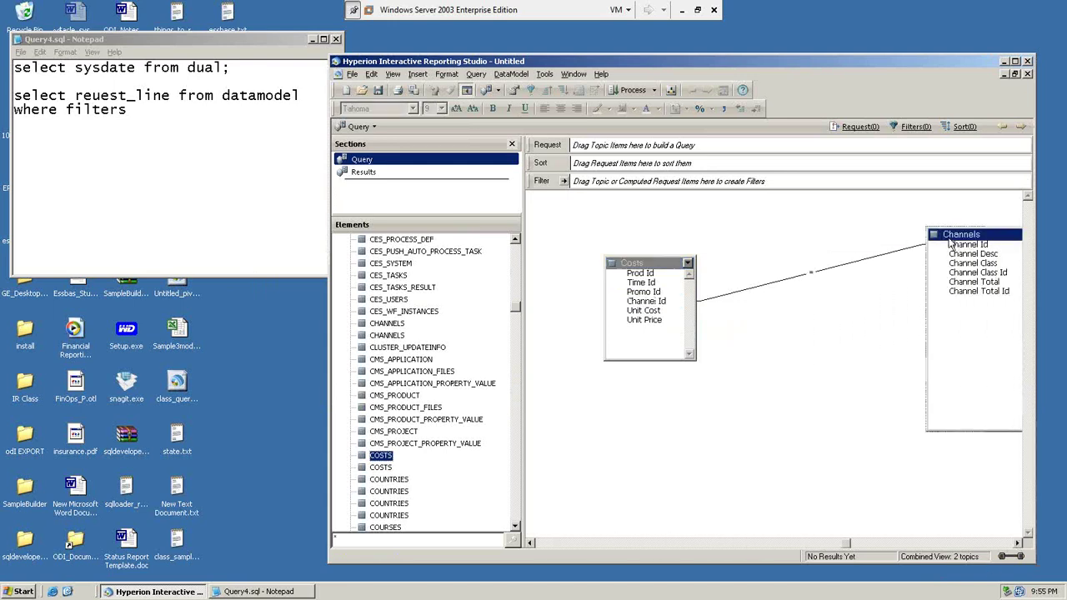
{"action": "left_click_drag", "start_coordinate": [957, 242], "coordinate": [756, 226]}
{"action": "left_click", "coordinate": [635, 264]}
{"action": "left_click_drag", "start_coordinate": [637, 265], "coordinate": [603, 253]}
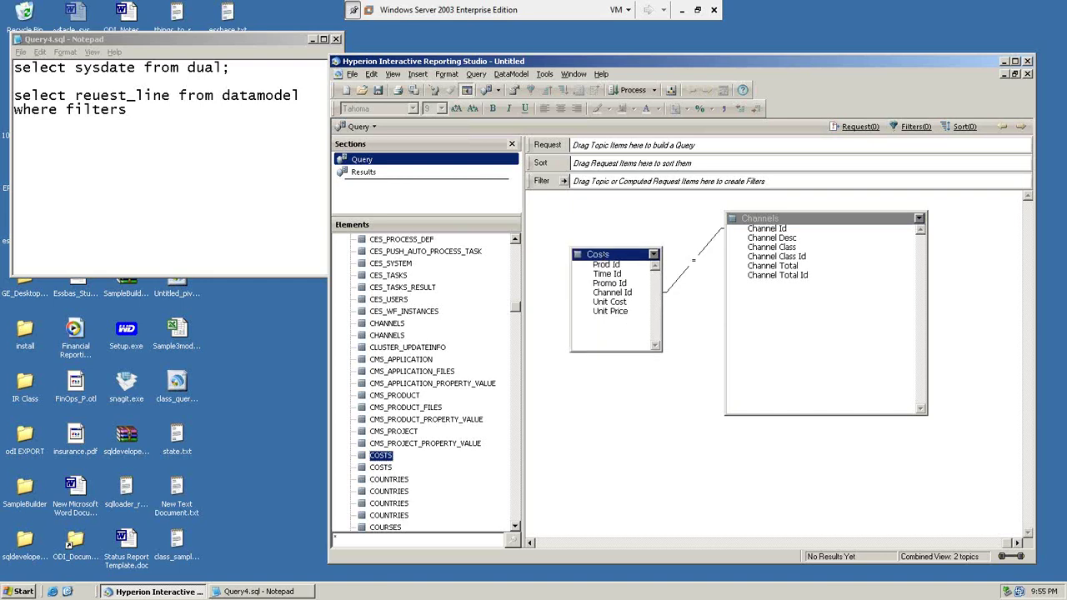
Open the query log and add Channel Class from Channels and Unit Cost from Costs to the Request line.
{"action": "left_click", "coordinate": [393, 73]}
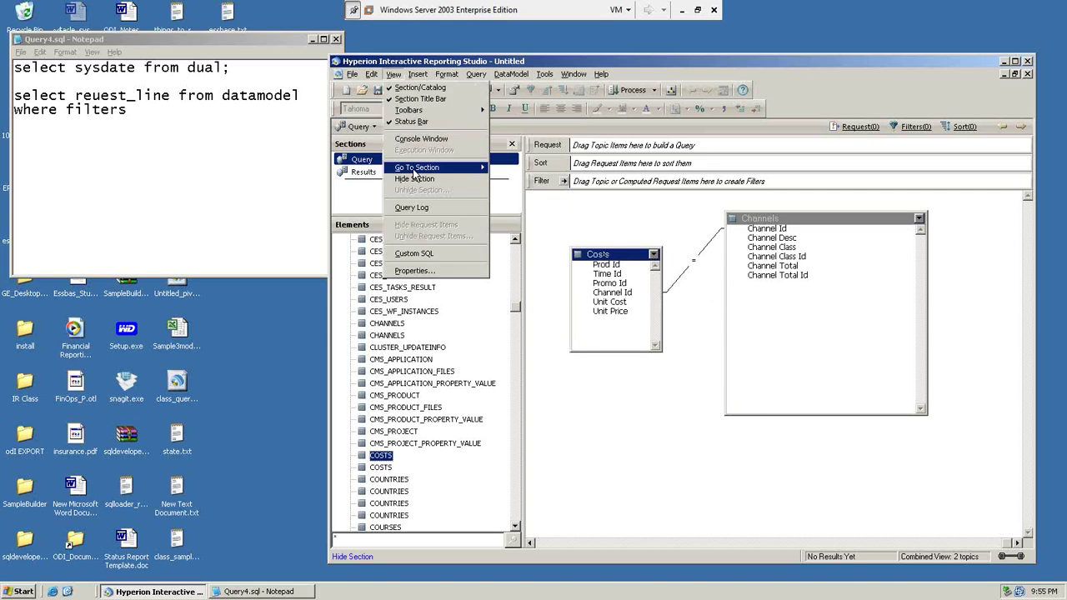
{"action": "left_click", "coordinate": [411, 206]}
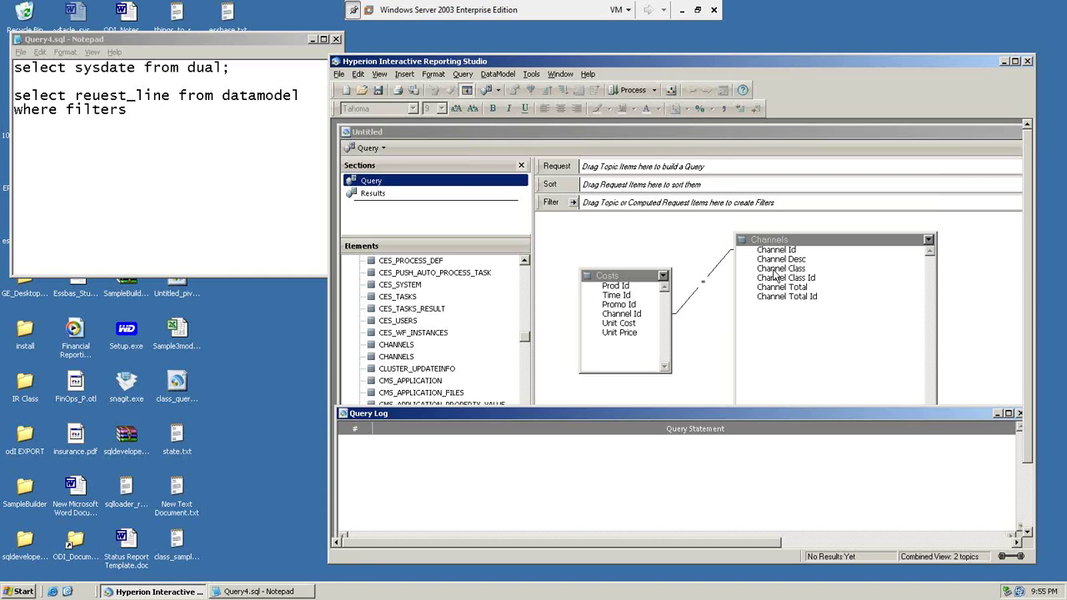
{"action": "left_click_drag", "start_coordinate": [775, 275], "coordinate": [587, 166]}
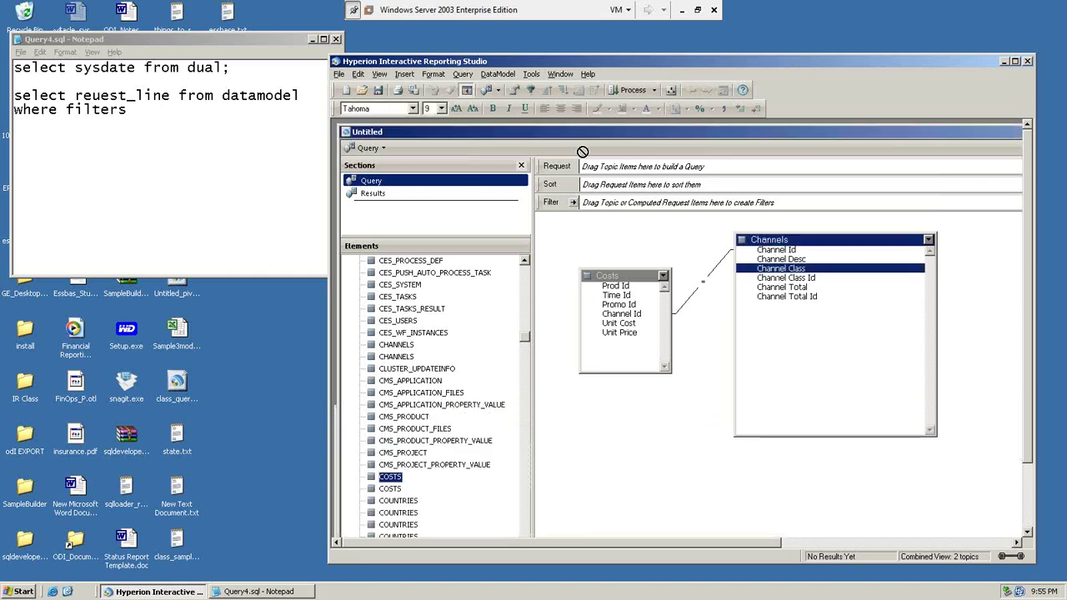
{"action": "left_click_drag", "start_coordinate": [616, 325], "coordinate": [654, 172]}
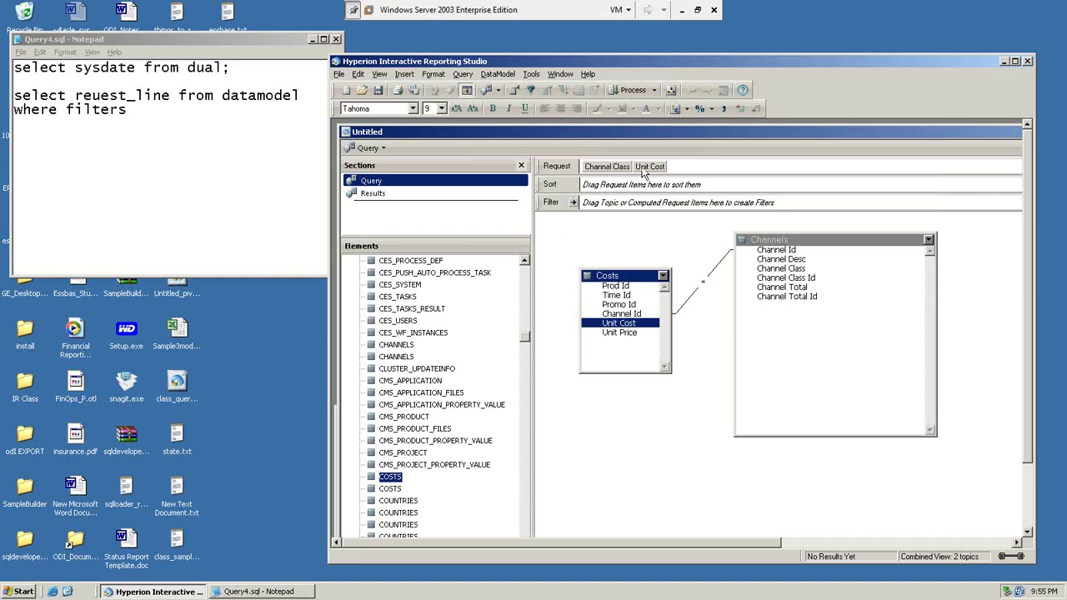
{"action": "double_click", "coordinate": [77, 94]}
{"action": "left_click", "coordinate": [708, 333]}
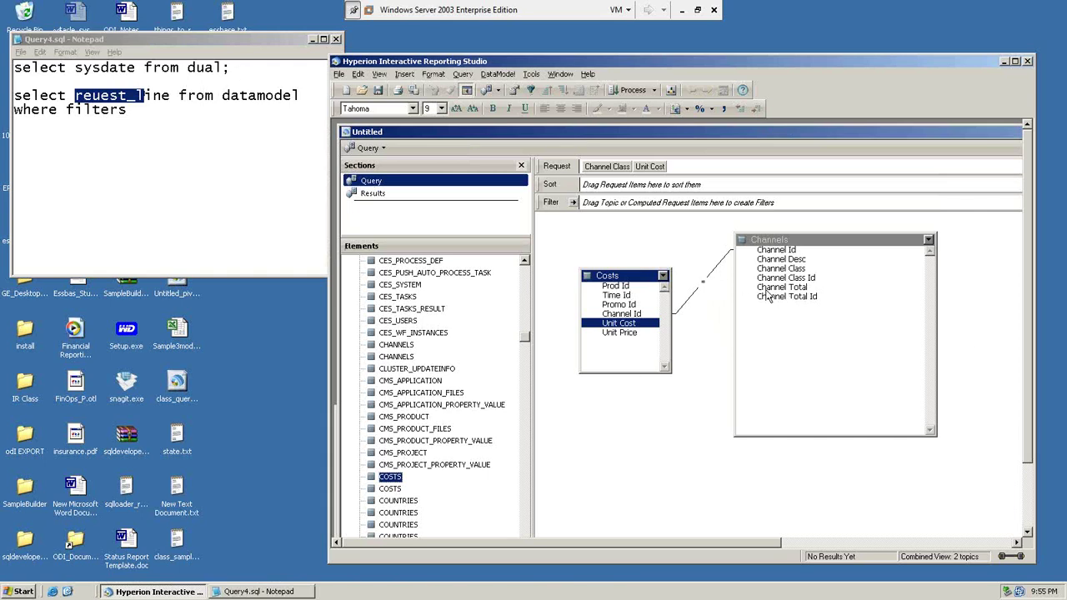
Add a filter on Channel Class from the Channels topic, equal to the custom value demo.
{"action": "left_click", "coordinate": [782, 269]}
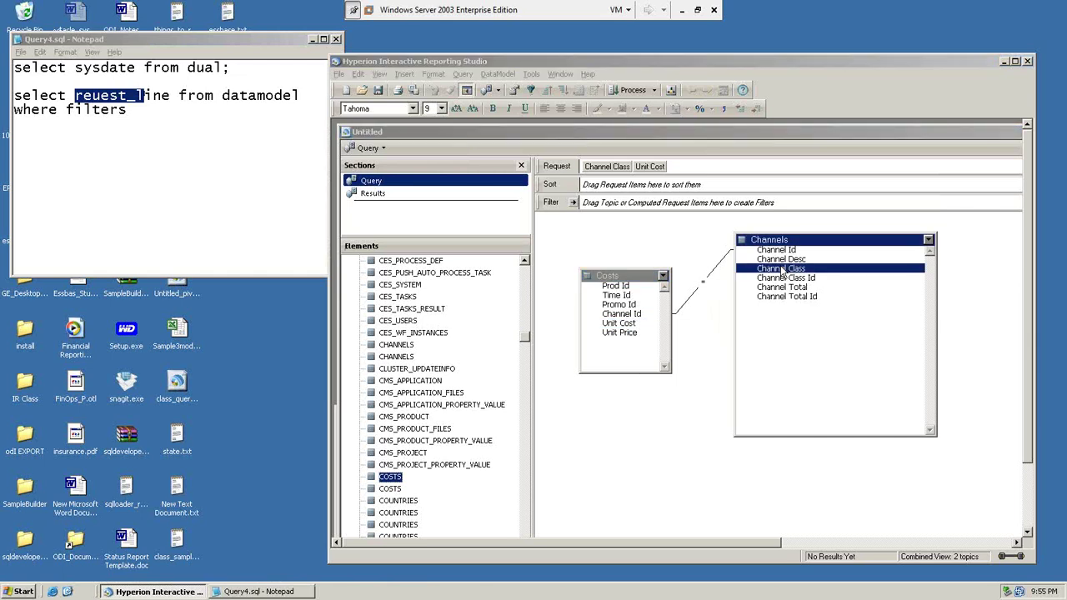
{"action": "key", "text": "ctrl+l"}
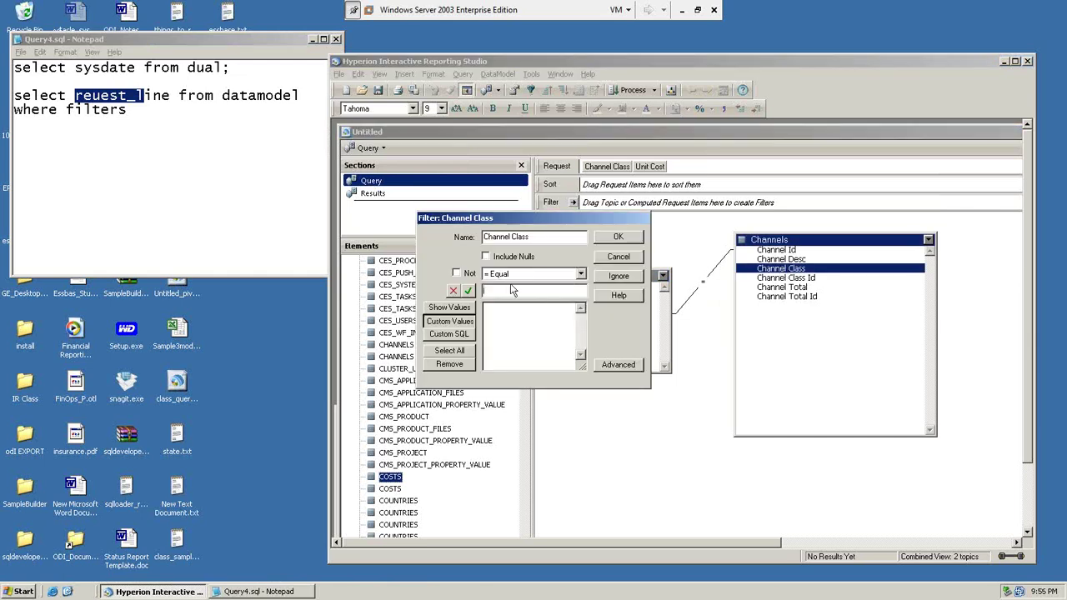
{"action": "type", "text": "demo"}
{"action": "left_click", "coordinate": [467, 290]}
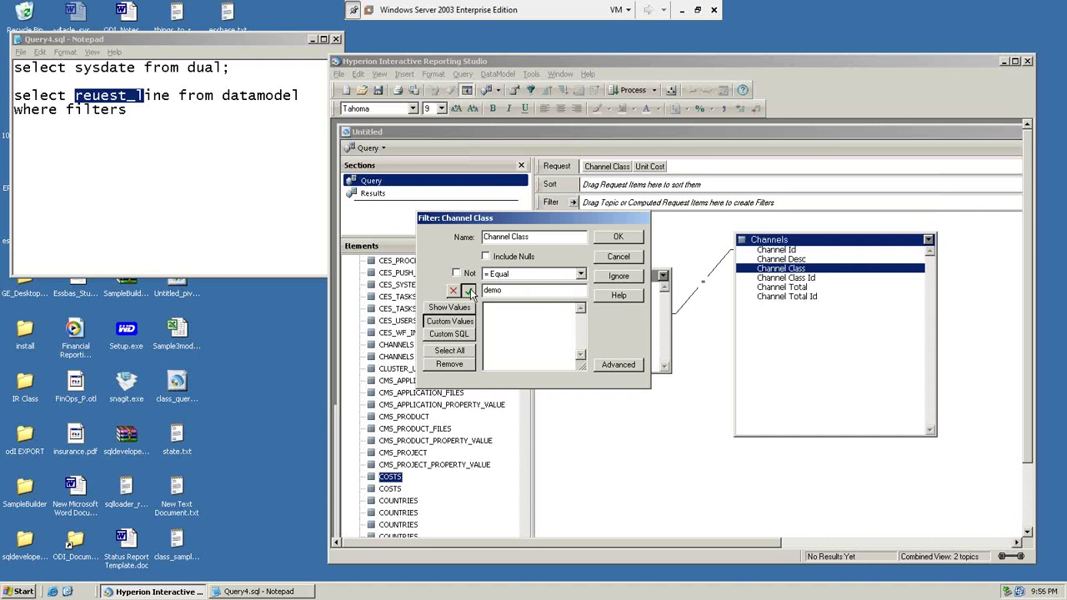
Process the query to retrieve Channel Class and Unit Cost into the Results section.
{"action": "left_click", "coordinate": [564, 173]}
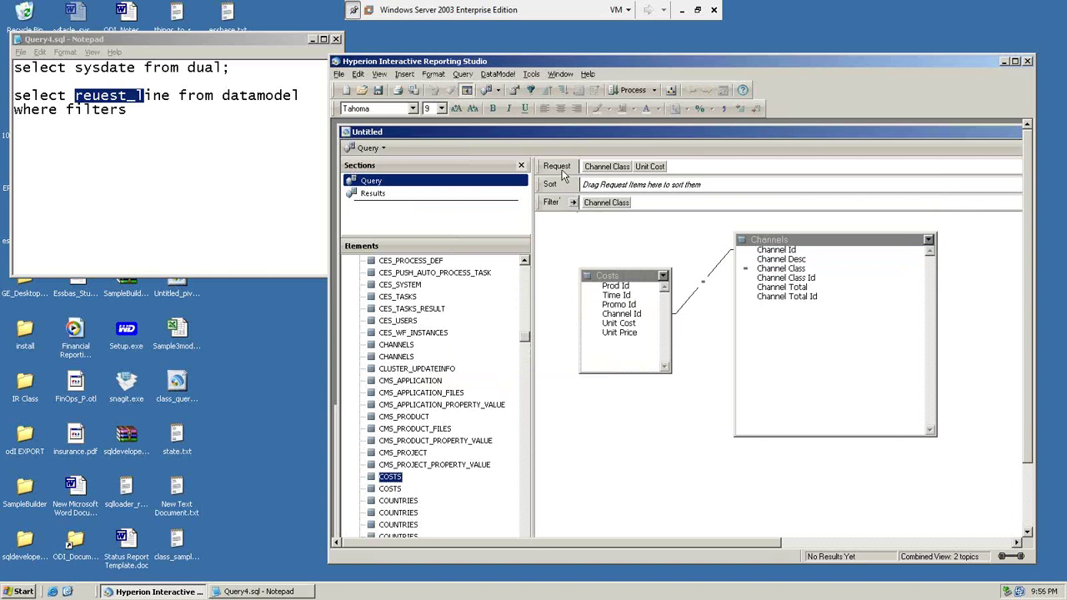
{"action": "left_click", "coordinate": [562, 170]}
{"action": "right_click", "coordinate": [563, 173]}
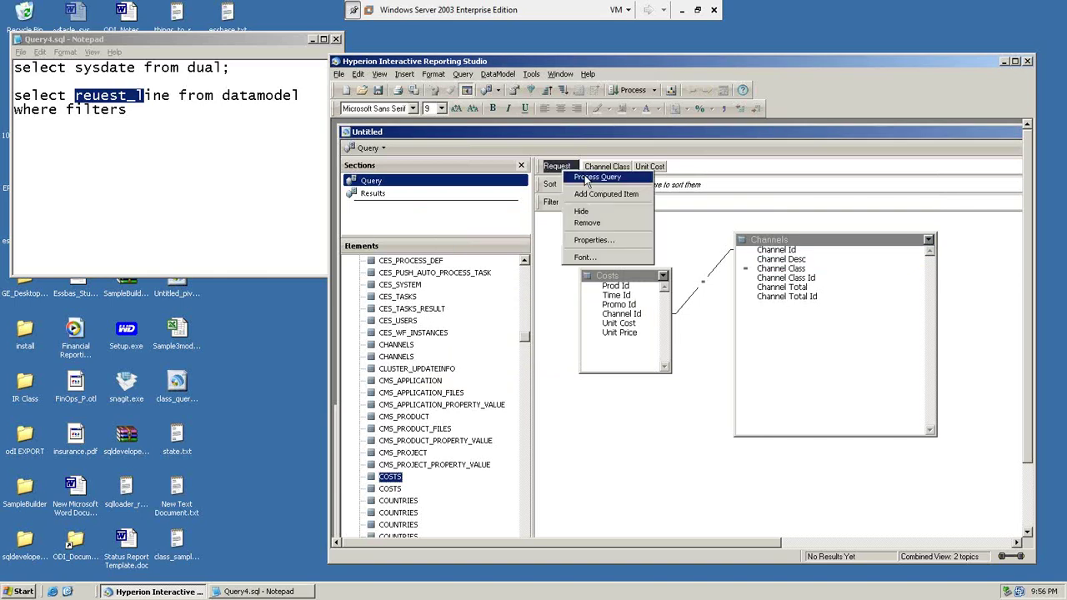
{"action": "left_click", "coordinate": [586, 178]}
Bring up the query log and copy the logged SQL statement for the processed query.
{"action": "left_click", "coordinate": [379, 73]}
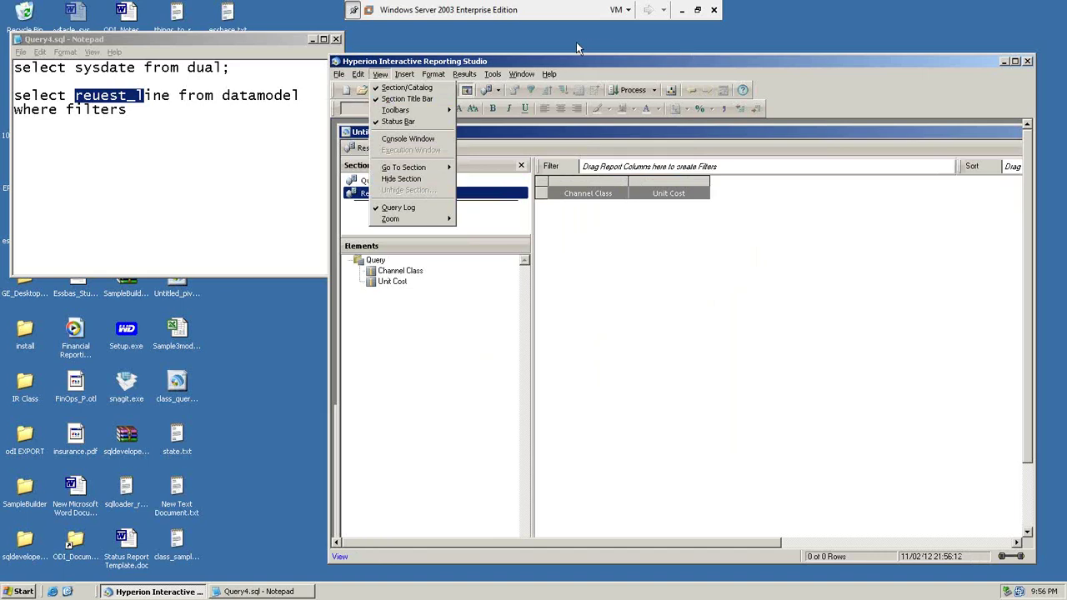
{"action": "mouse_move", "coordinate": [522, 74]}
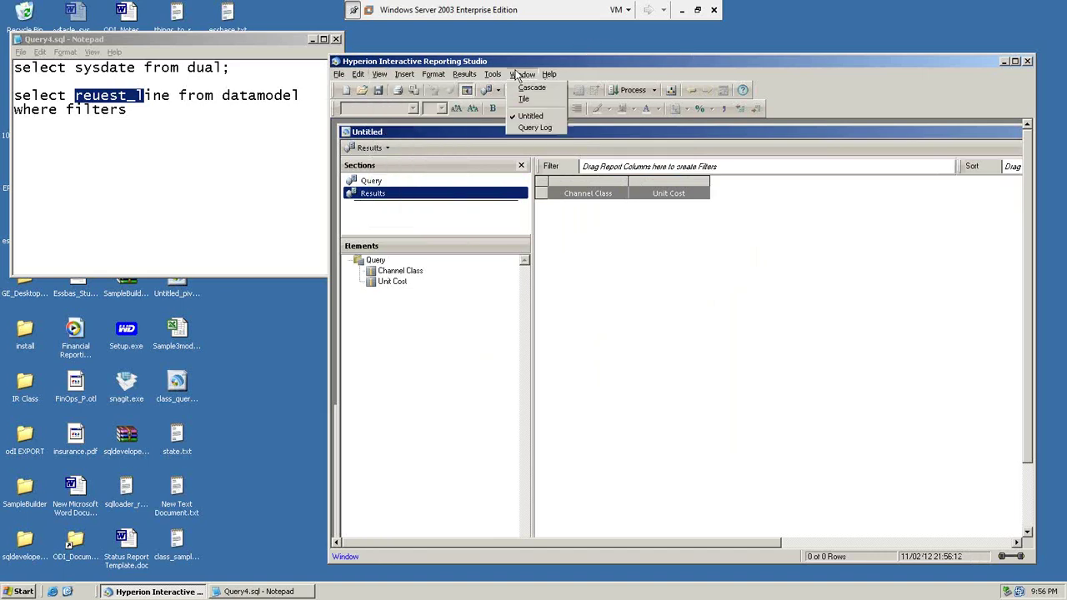
{"action": "left_click", "coordinate": [534, 127]}
{"action": "left_click", "coordinate": [805, 441]}
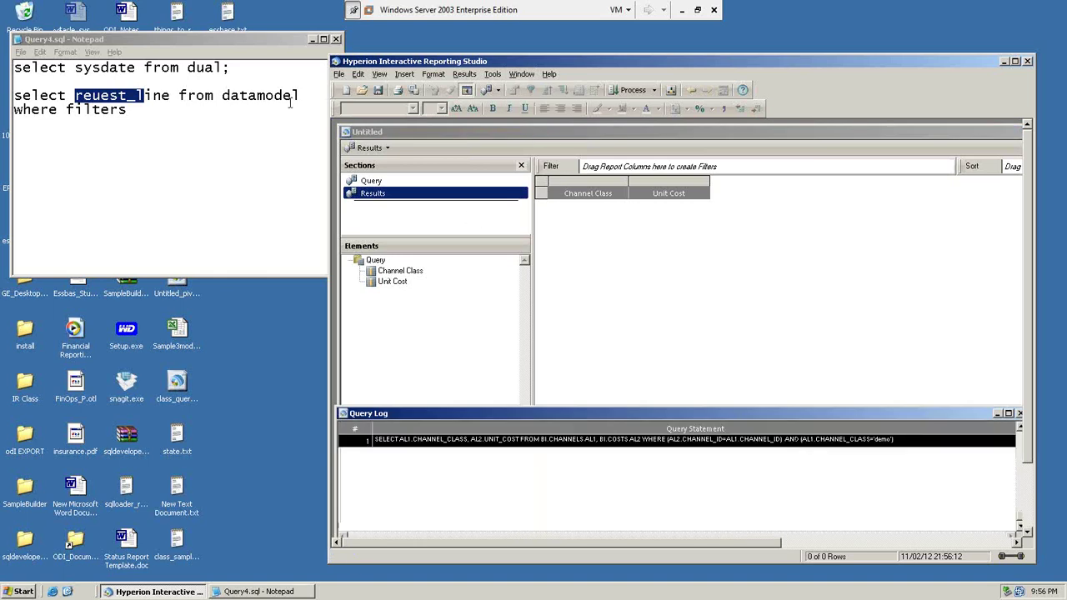
Switch to Notepad, maximize it and paste the logged SELECT statement below the datamodel line, leaving a blank line between them.
{"action": "left_click", "coordinate": [327, 44]}
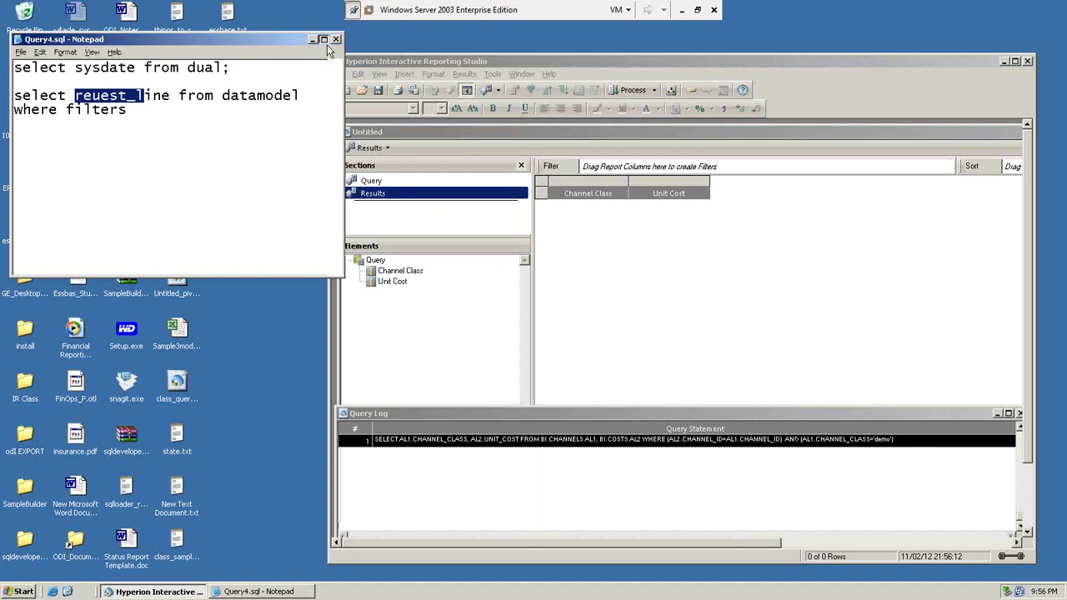
{"action": "left_click", "coordinate": [327, 44]}
{"action": "left_click", "coordinate": [440, 60]}
{"action": "key", "text": "Return"}
{"action": "key", "text": "Return"}
{"action": "type", "text": "SELECT AL1.CHANNEL_CLASS, AL2.UNIT_COST FROM BI.CHANNELS AL1, BI.COSTS AL2 WHERE (AL2.CHANNEL_ID=AL1.CHANNEL_ID)  AND (AL1.CHANNEL_CLASS='demo')"}
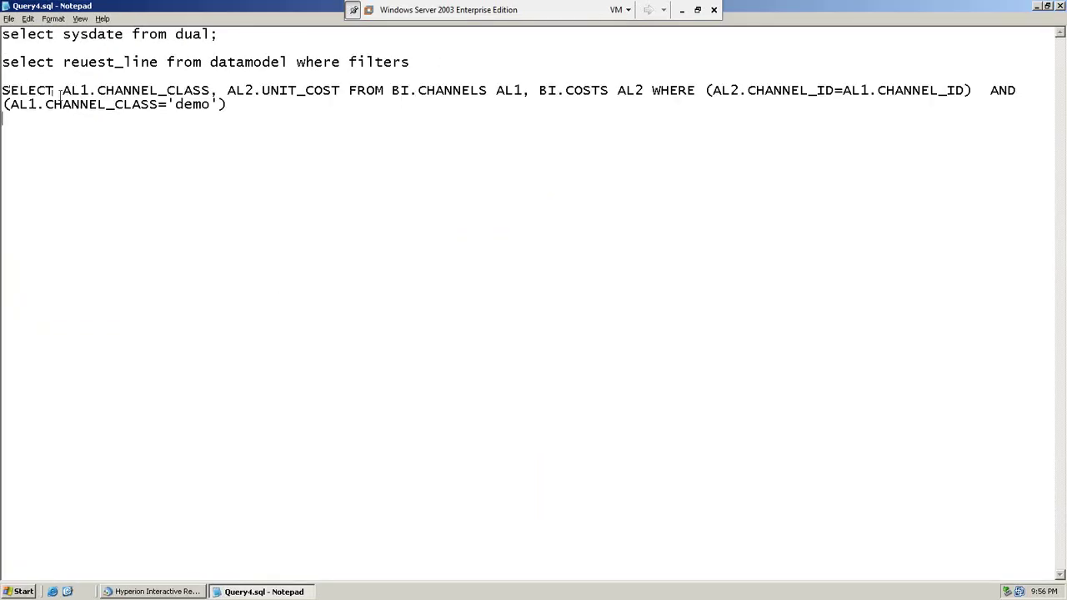
Highlight the column and table names, the CHANNEL_ID join condition and the whole pasted SELECT statement in turn.
{"action": "left_click_drag", "start_coordinate": [62, 93], "coordinate": [647, 84]}
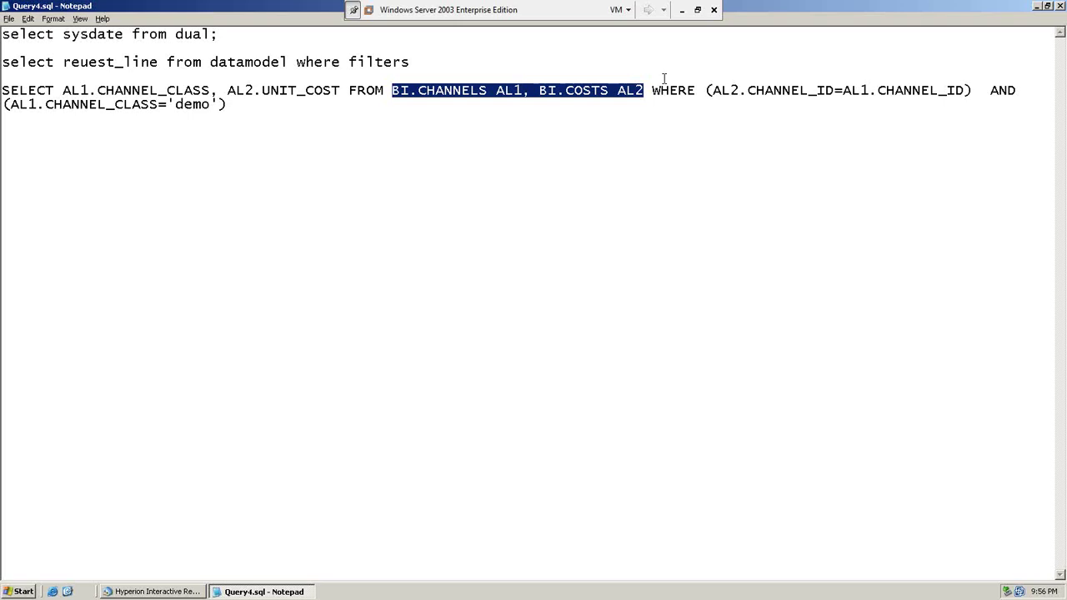
{"action": "left_click_drag", "start_coordinate": [711, 90], "coordinate": [965, 90]}
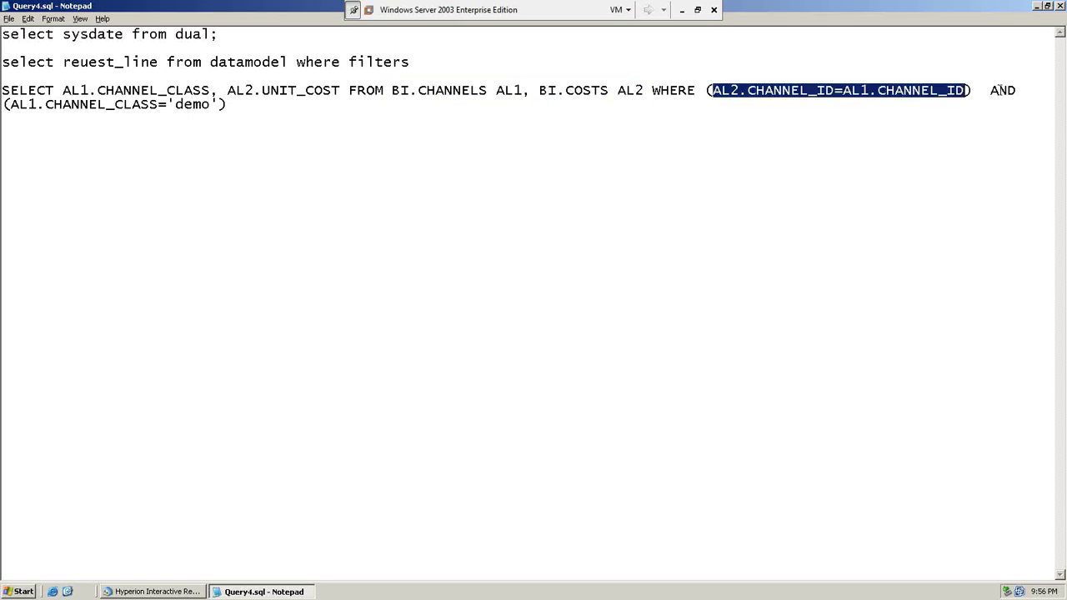
{"action": "left_click_drag", "start_coordinate": [227, 104], "coordinate": [1, 90]}
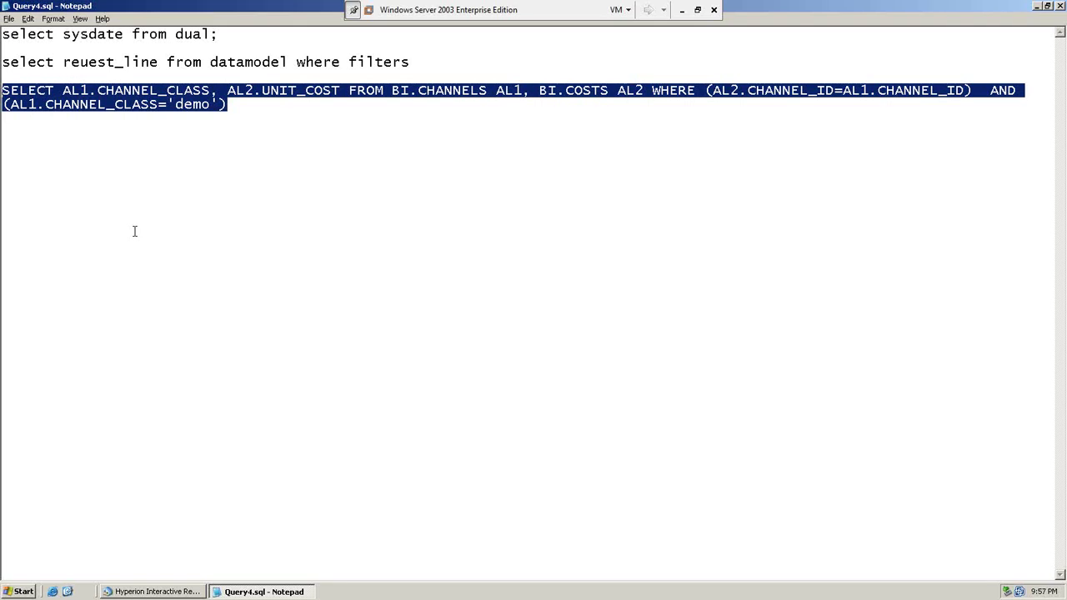
Switch back to Interactive Reporting Studio and open the recent document Sample1mod.bqy.
{"action": "left_click", "coordinate": [142, 592]}
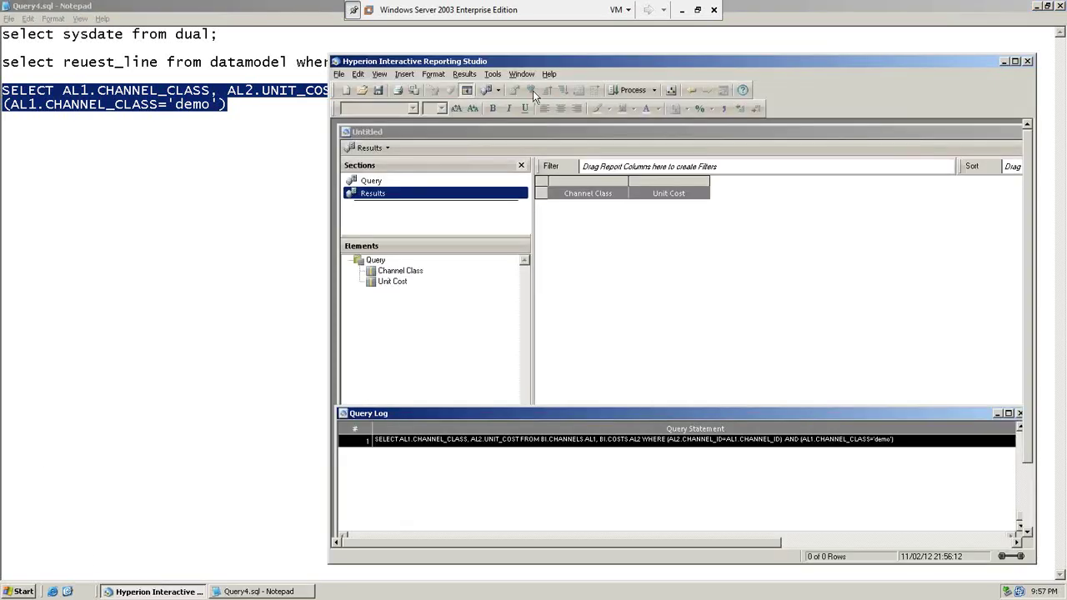
{"action": "left_click", "coordinate": [521, 74]}
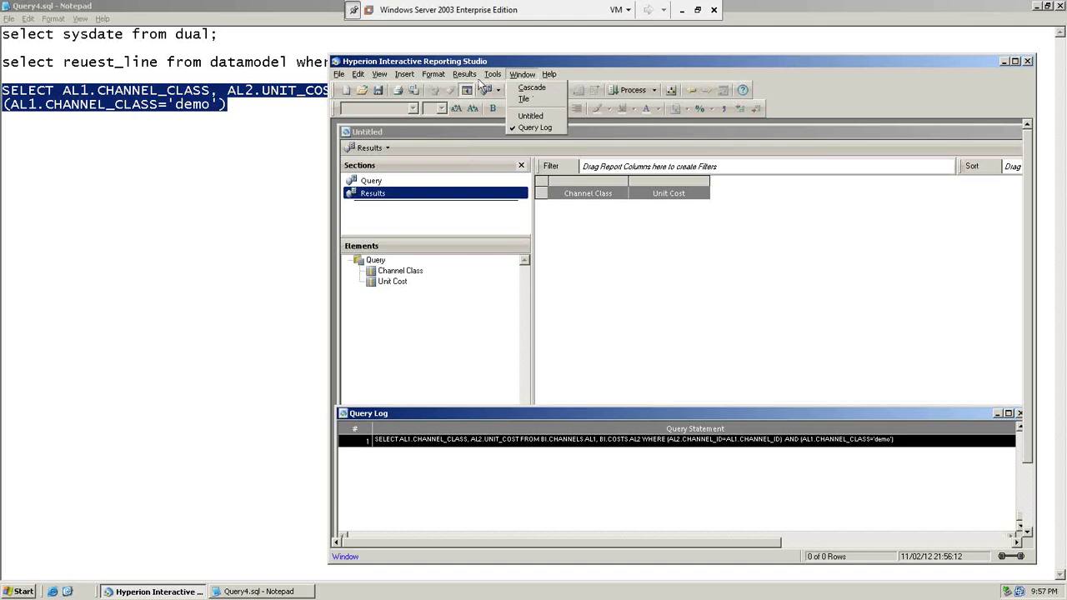
{"action": "mouse_move", "coordinate": [465, 80]}
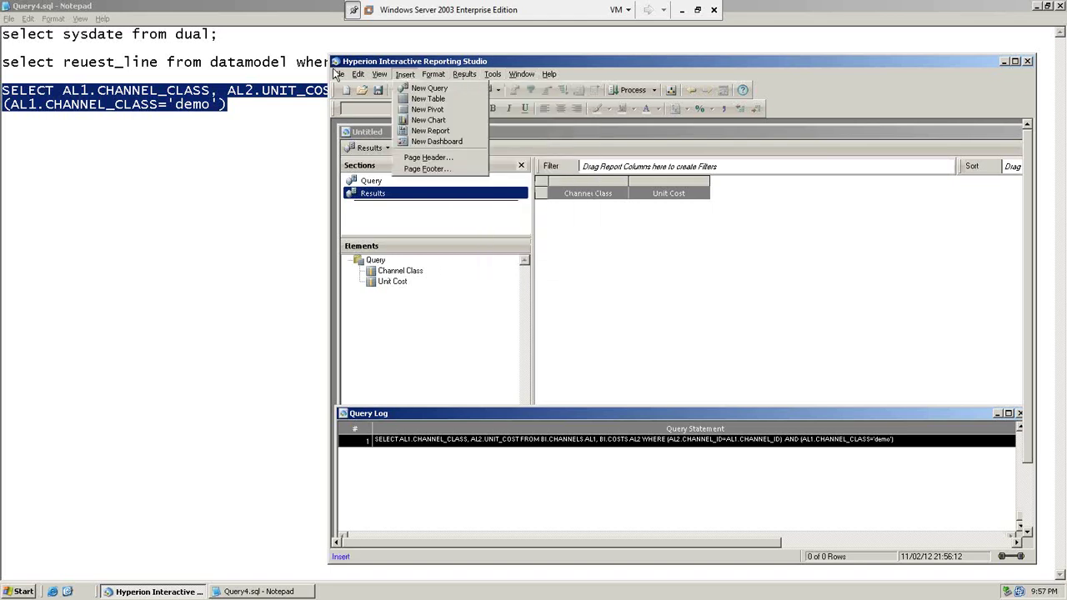
{"action": "mouse_move", "coordinate": [337, 74]}
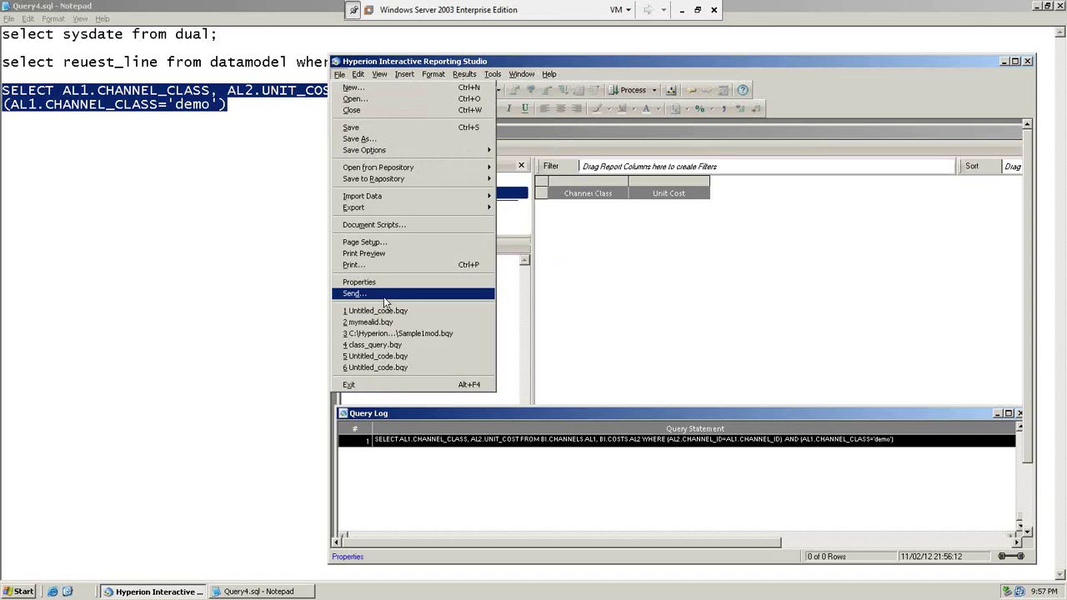
{"action": "left_click", "coordinate": [407, 333]}
Open the SalesQuery section of Sample1mod.bqy and select the Products topic.
{"action": "left_click", "coordinate": [384, 193]}
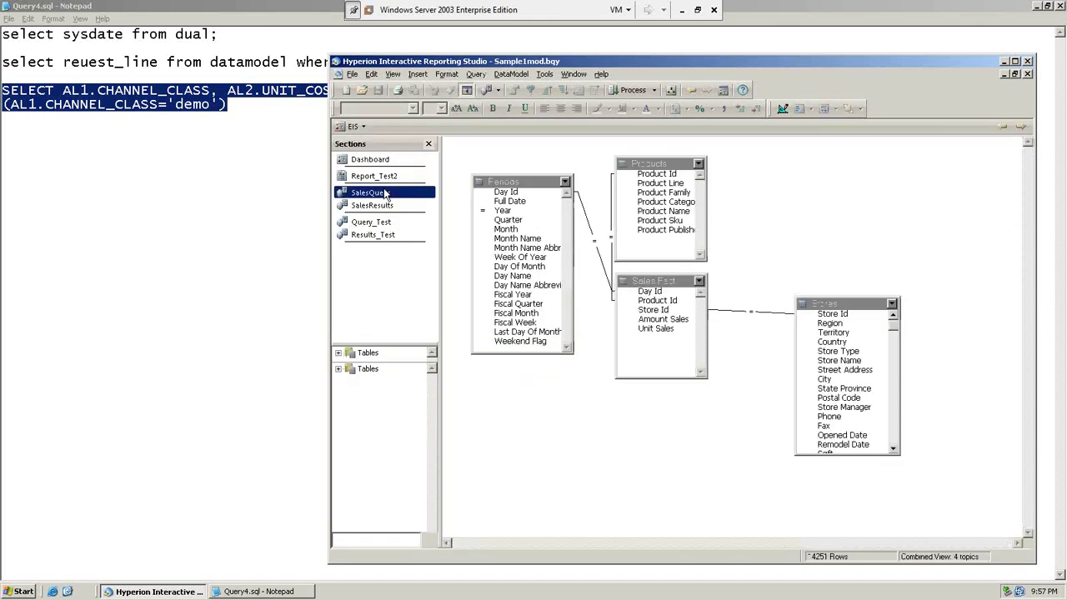
{"action": "left_click", "coordinate": [391, 74]}
{"action": "left_click", "coordinate": [655, 218]}
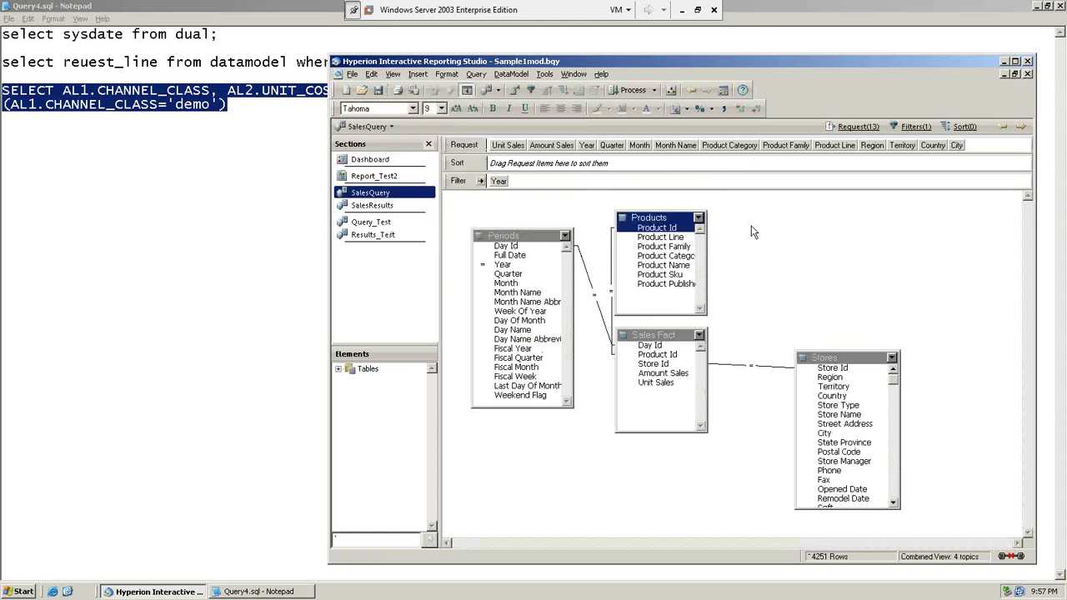
Check the query log, process SalesQuery in Sample1mod.bqy and make the log the active window again.
{"action": "left_click", "coordinate": [574, 75]}
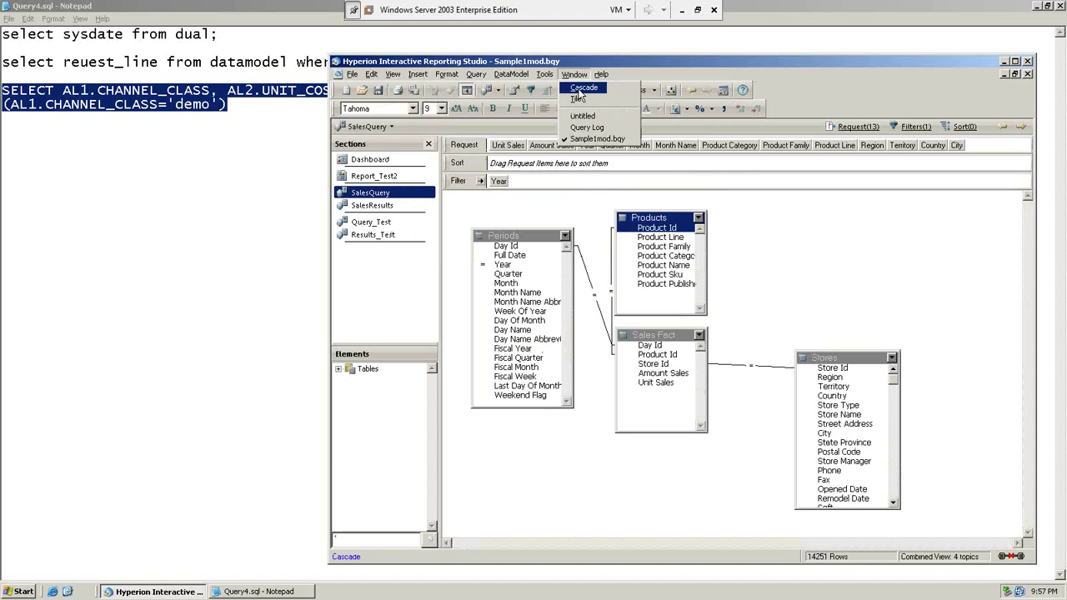
{"action": "left_click", "coordinate": [585, 113]}
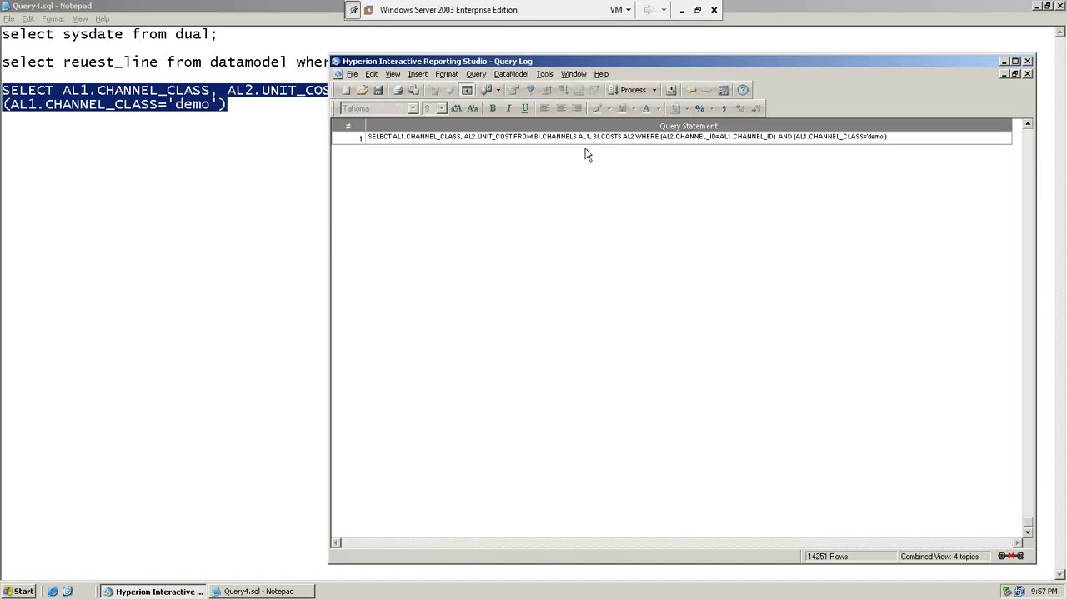
{"action": "left_click", "coordinate": [1006, 72]}
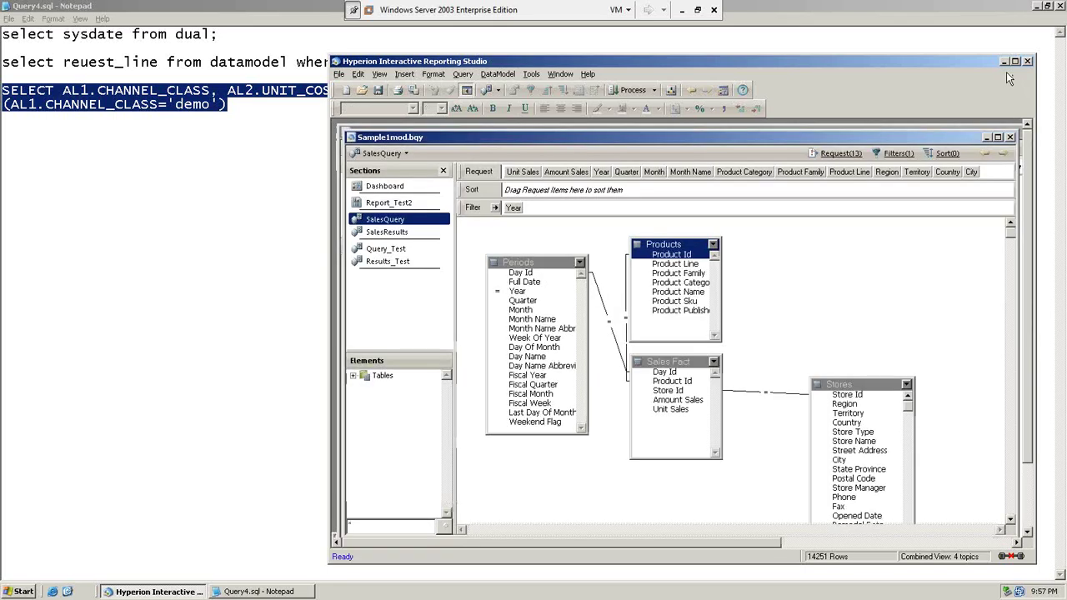
{"action": "left_click", "coordinate": [560, 74]}
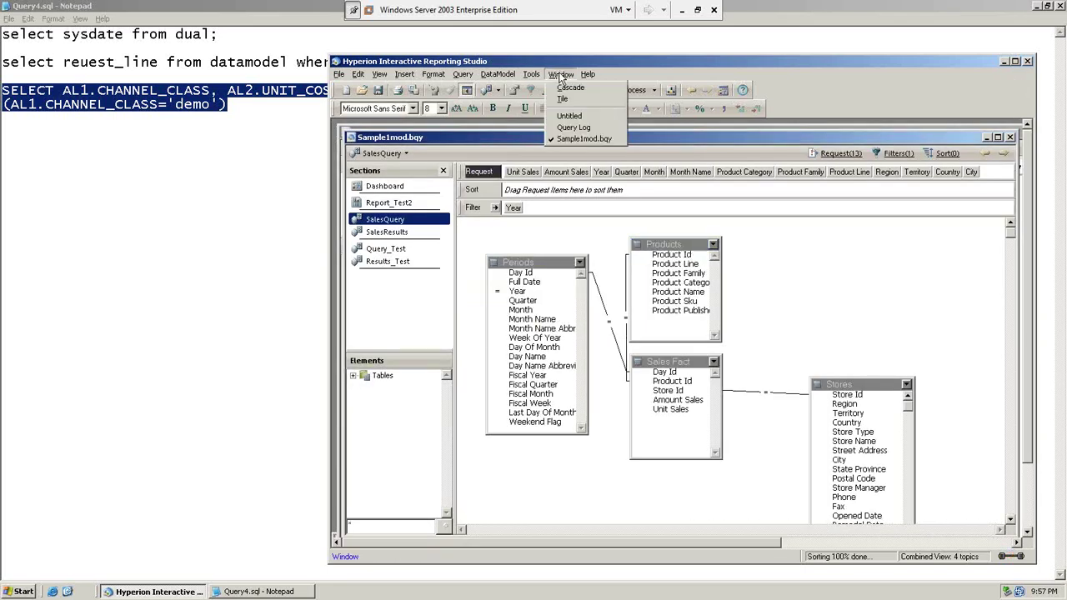
{"action": "left_click", "coordinate": [567, 127]}
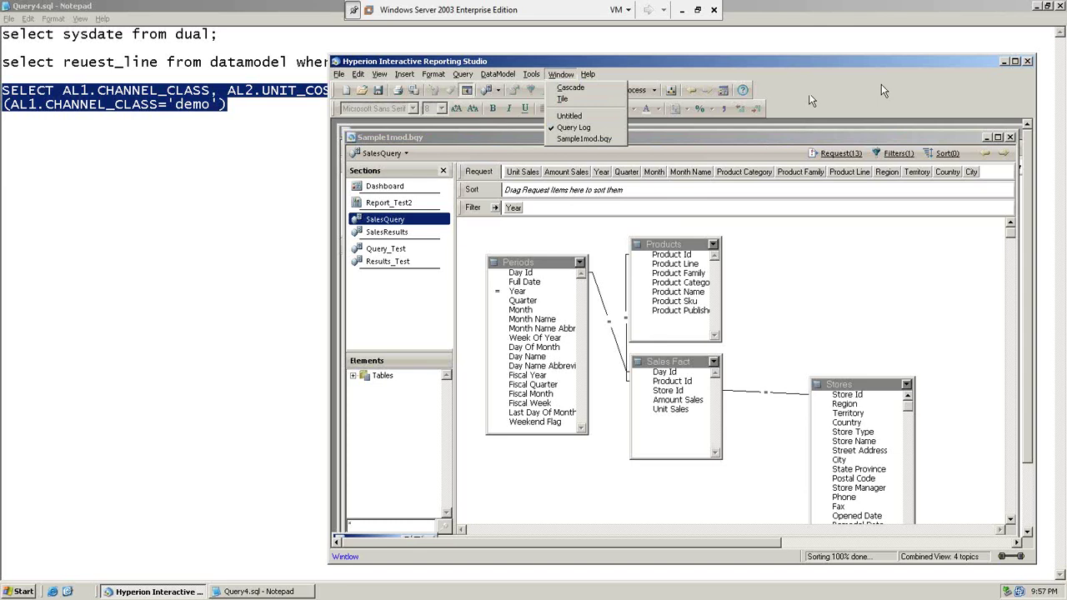
Minimize the Sample1mod.bqy and Untitled document windows to clear the workspace.
{"action": "left_click", "coordinate": [985, 138]}
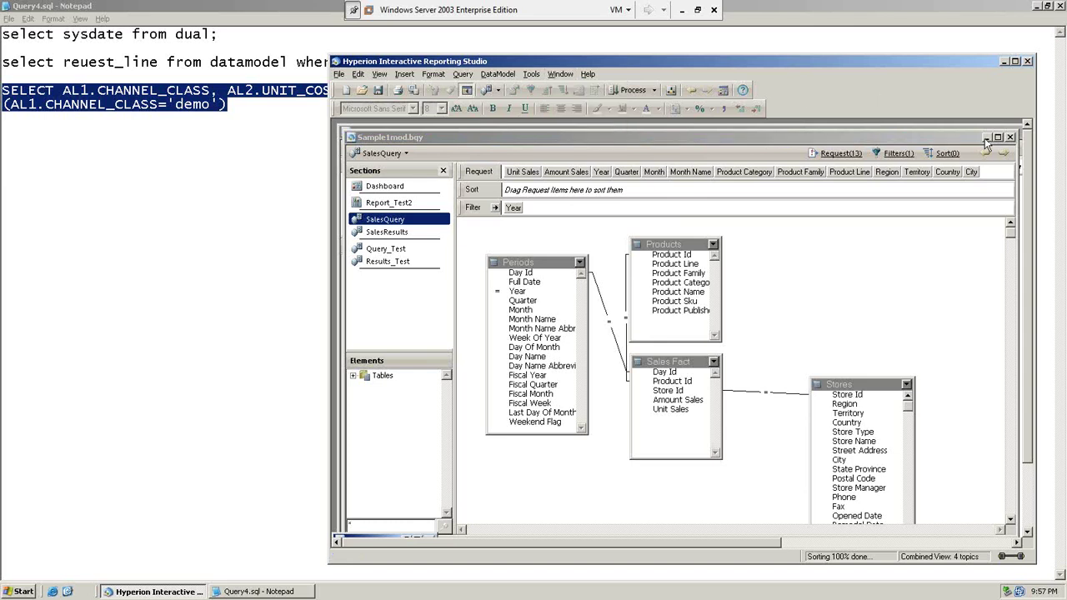
{"action": "left_click", "coordinate": [985, 139]}
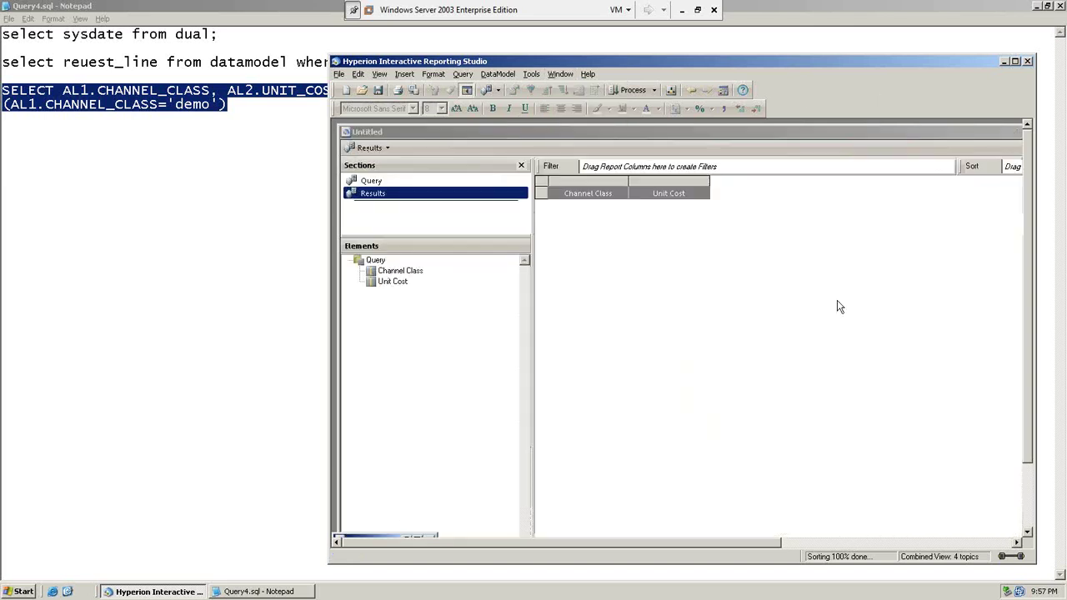
{"action": "left_click", "coordinate": [788, 132]}
{"action": "left_click", "coordinate": [1014, 130]}
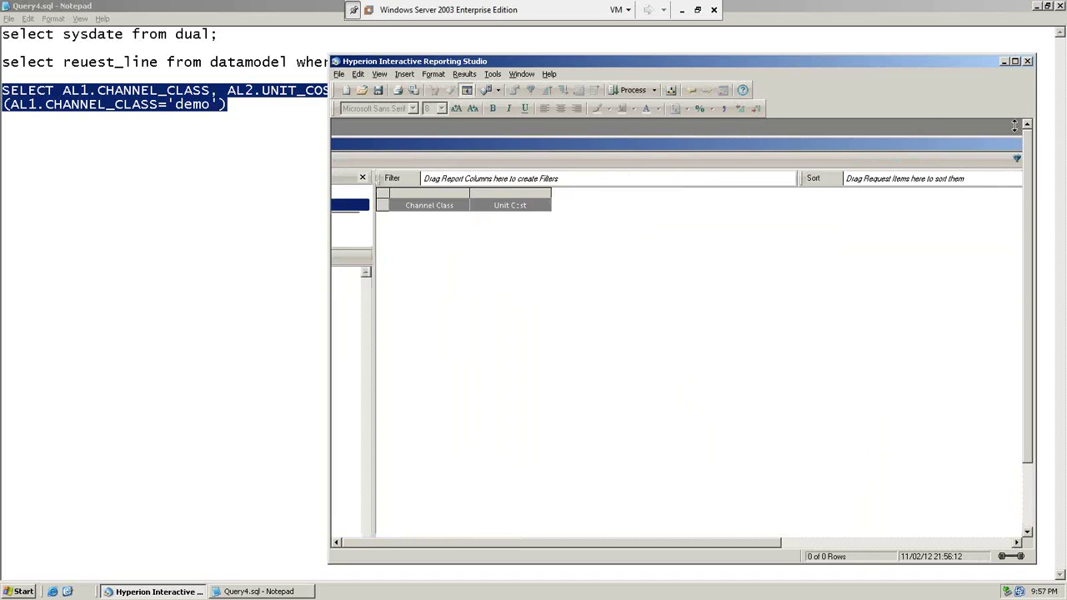
Maximize Interactive Reporting Studio and its query log, and select the SQL statement generated by SalesQuery.
{"action": "left_click", "coordinate": [1015, 62]}
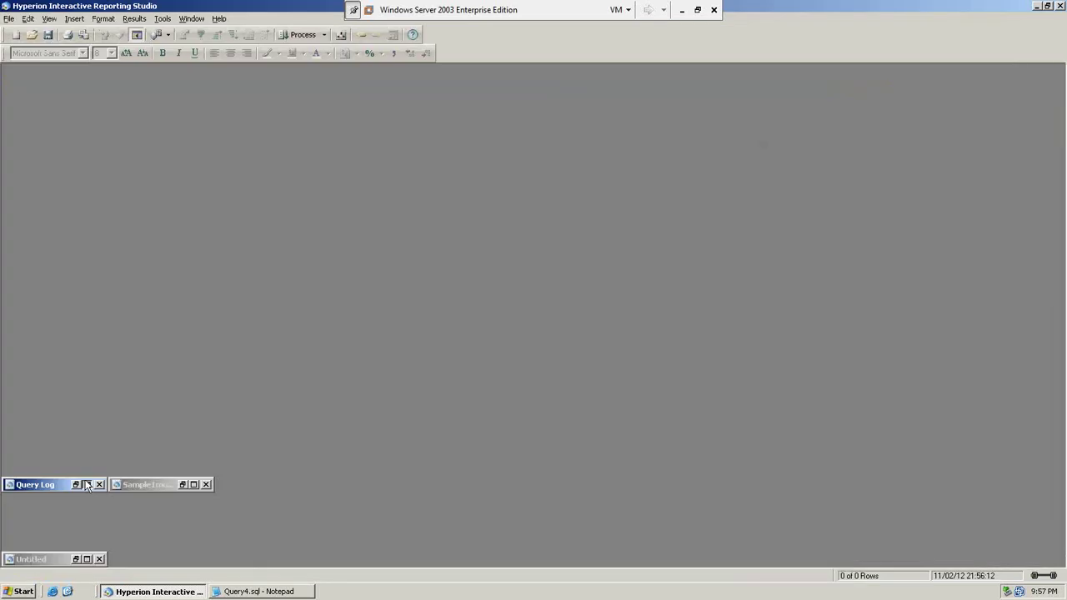
{"action": "left_click", "coordinate": [256, 131]}
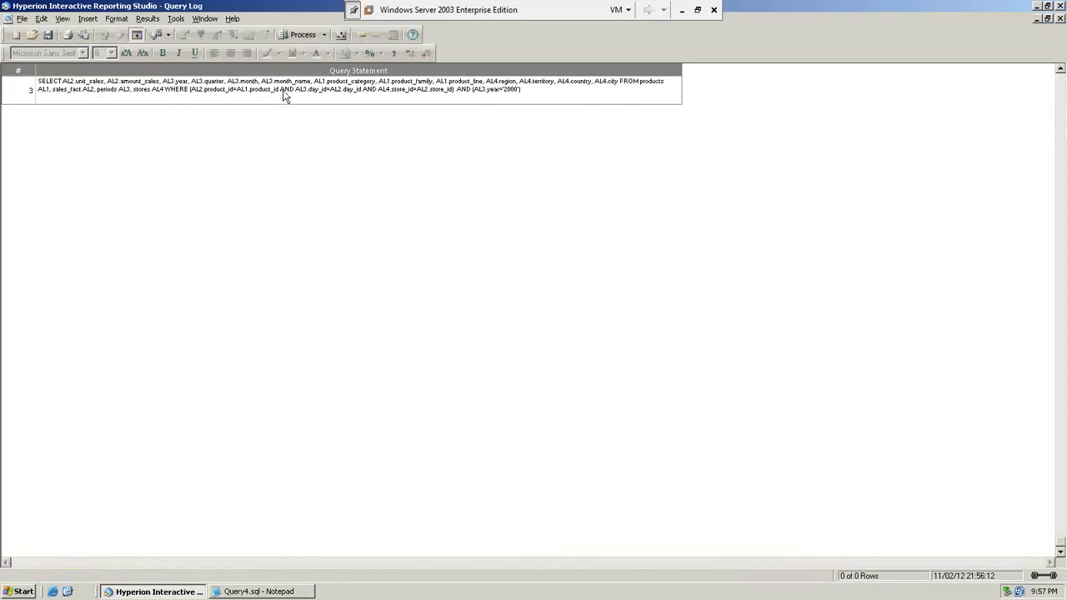
{"action": "left_click", "coordinate": [284, 95]}
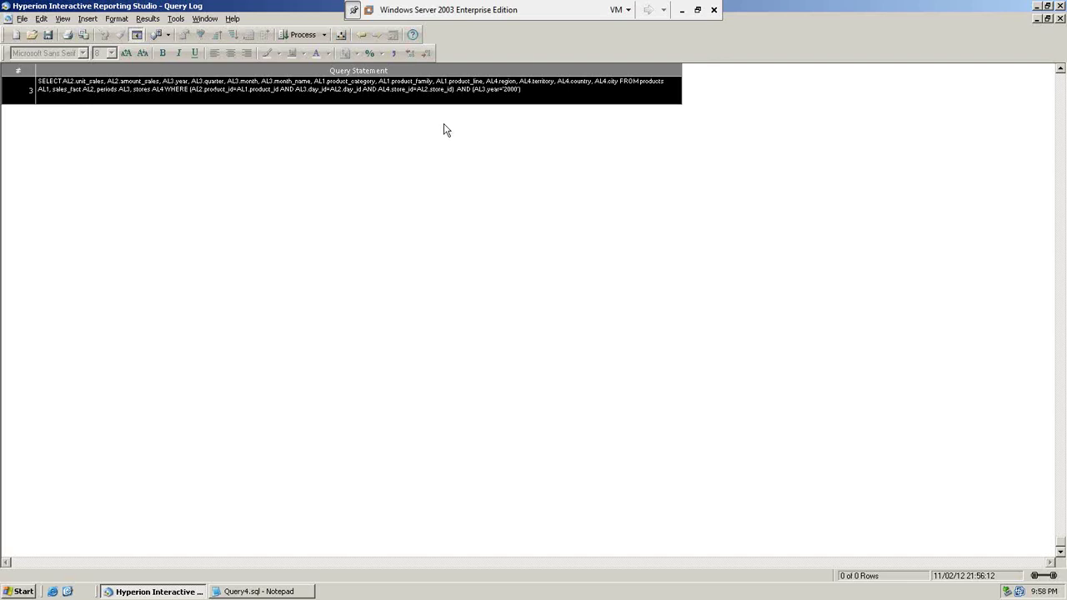
Take the virtual machine out of full screen, restore the VMware Workstation window and keep it in front of PowerPoint.
{"action": "left_click", "coordinate": [698, 12]}
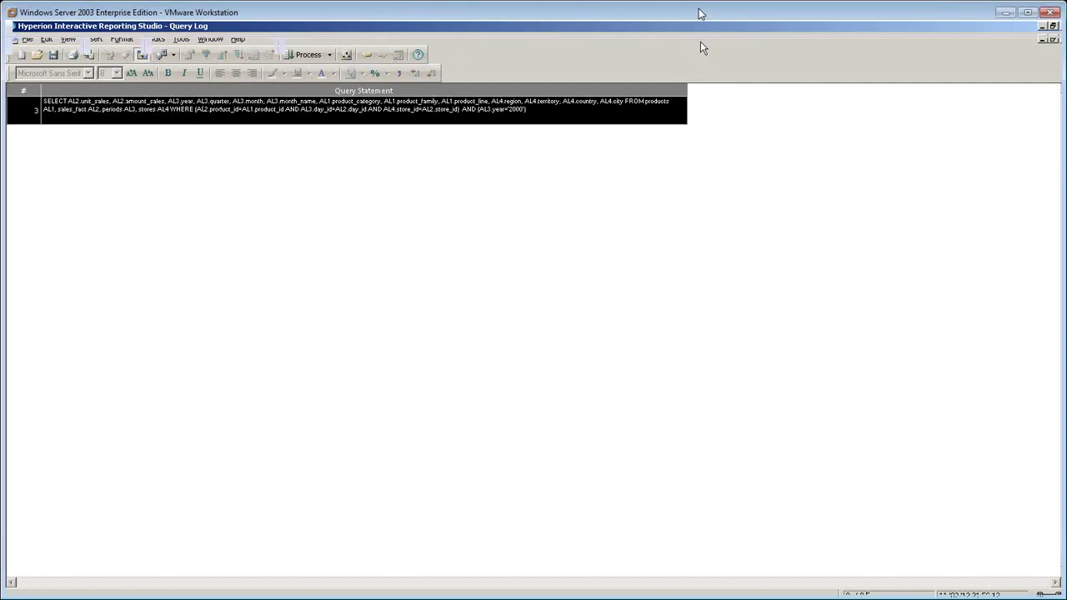
{"action": "double_click", "coordinate": [700, 12]}
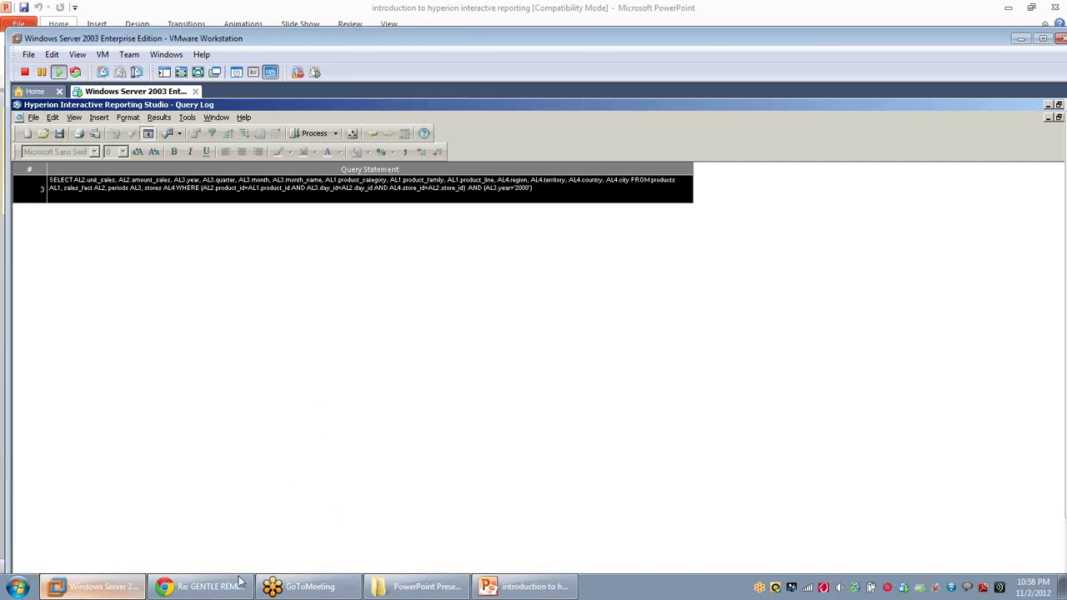
{"action": "mouse_move", "coordinate": [238, 581]}
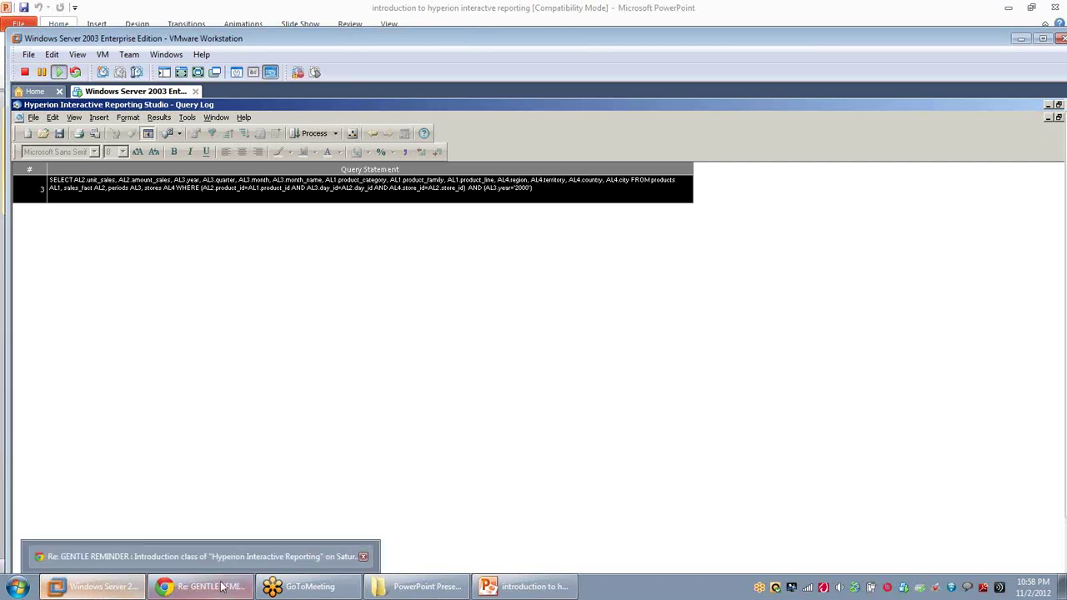
{"action": "mouse_move", "coordinate": [125, 591]}
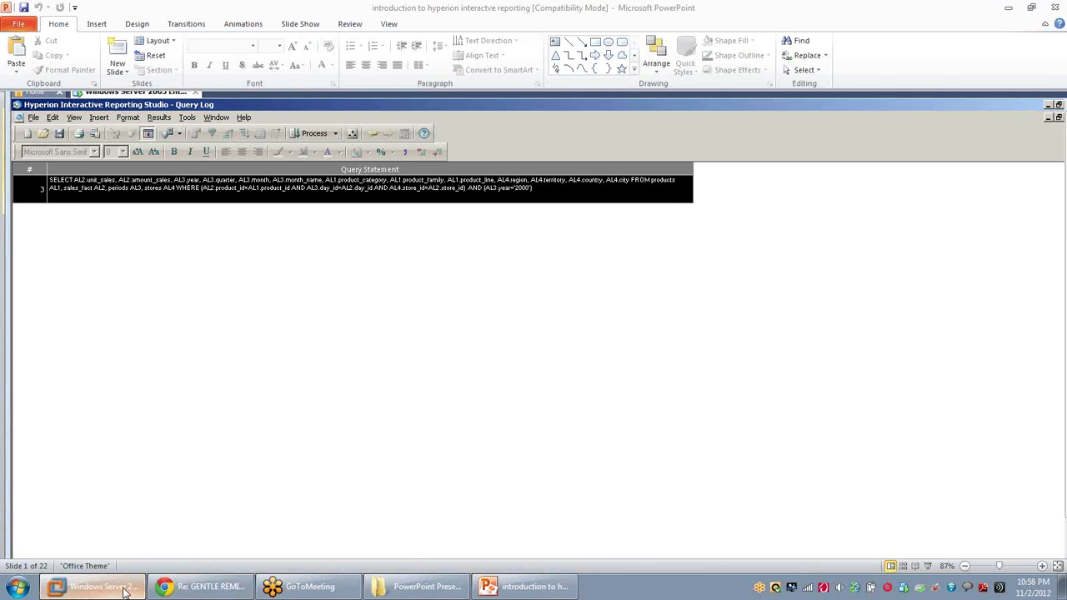
{"action": "left_click", "coordinate": [123, 590]}
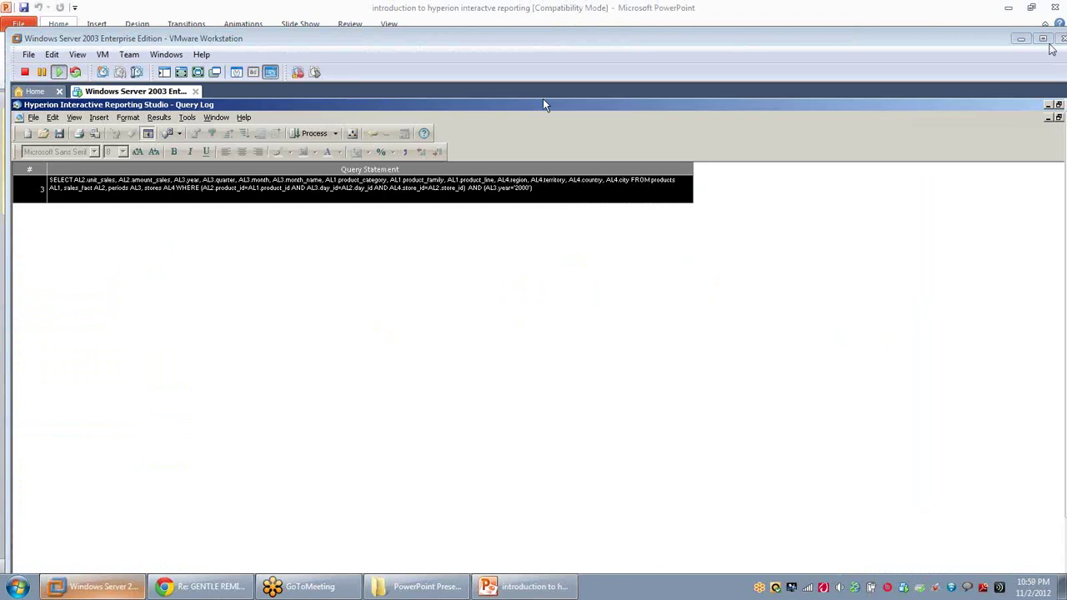
Return the virtual machine to full screen and bring the Sample1mod.bqy document in front of the query log.
{"action": "left_click", "coordinate": [197, 73]}
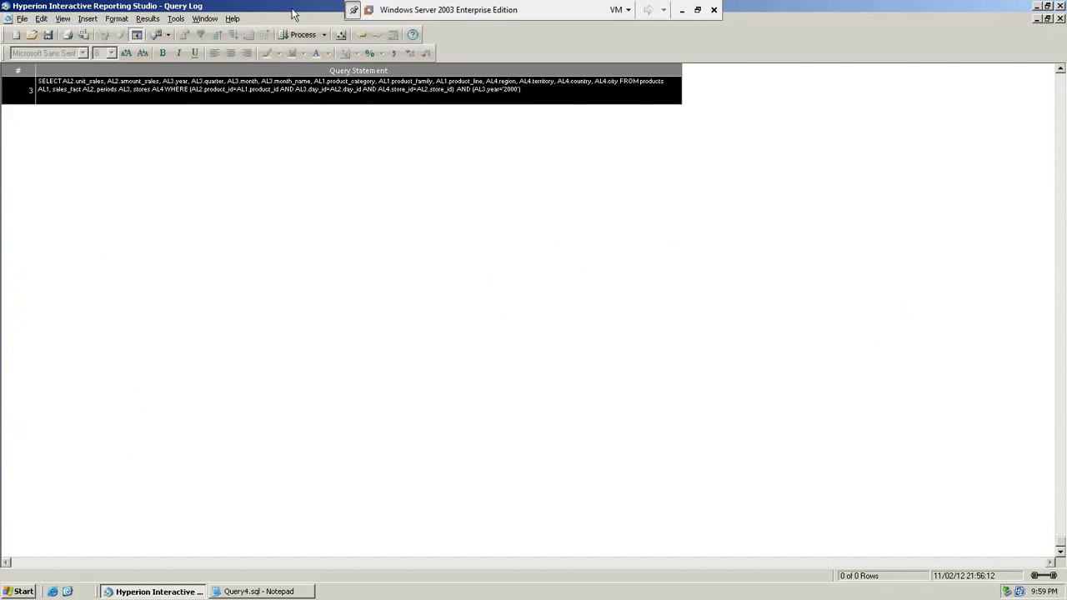
{"action": "left_click", "coordinate": [204, 19]}
{"action": "left_click", "coordinate": [229, 84]}
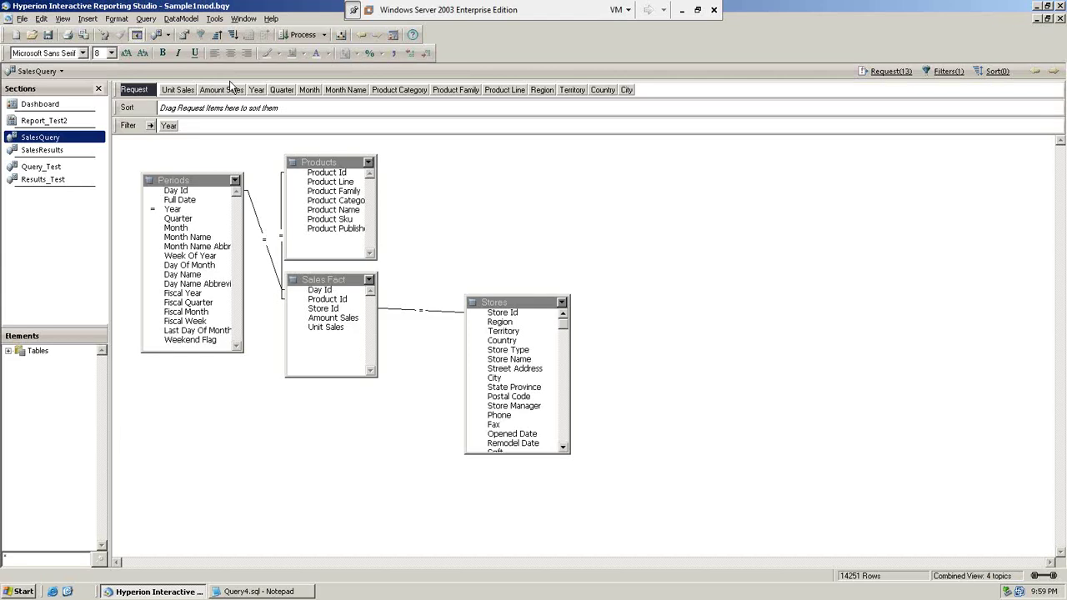
View the Query_Test and Results_Test sections of Sample1mod.bqy.
{"action": "left_click", "coordinate": [50, 178]}
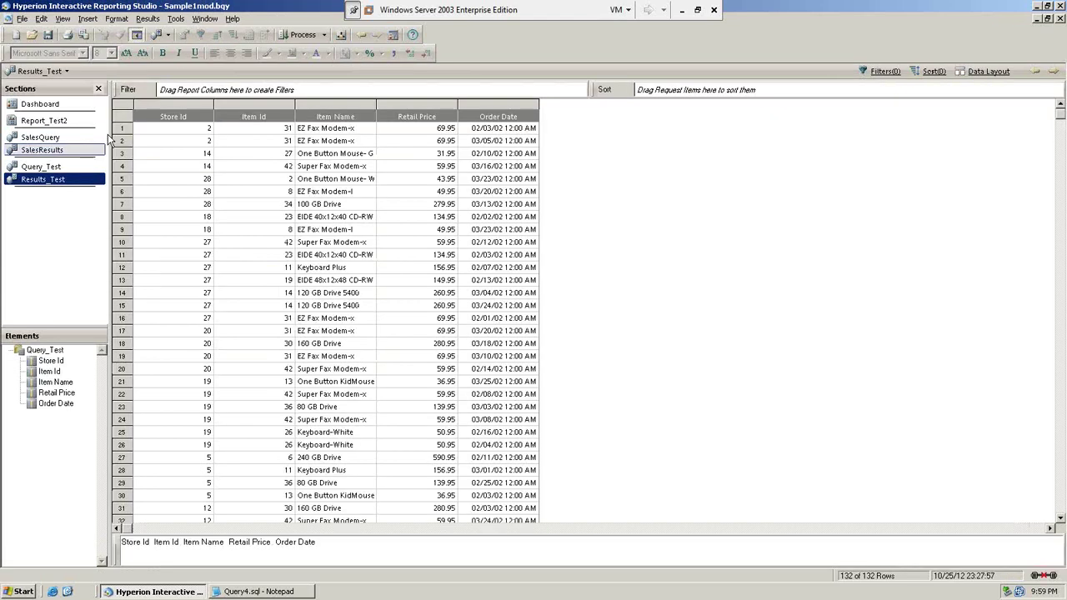
{"action": "left_click", "coordinate": [62, 168]}
{"action": "left_click", "coordinate": [75, 185]}
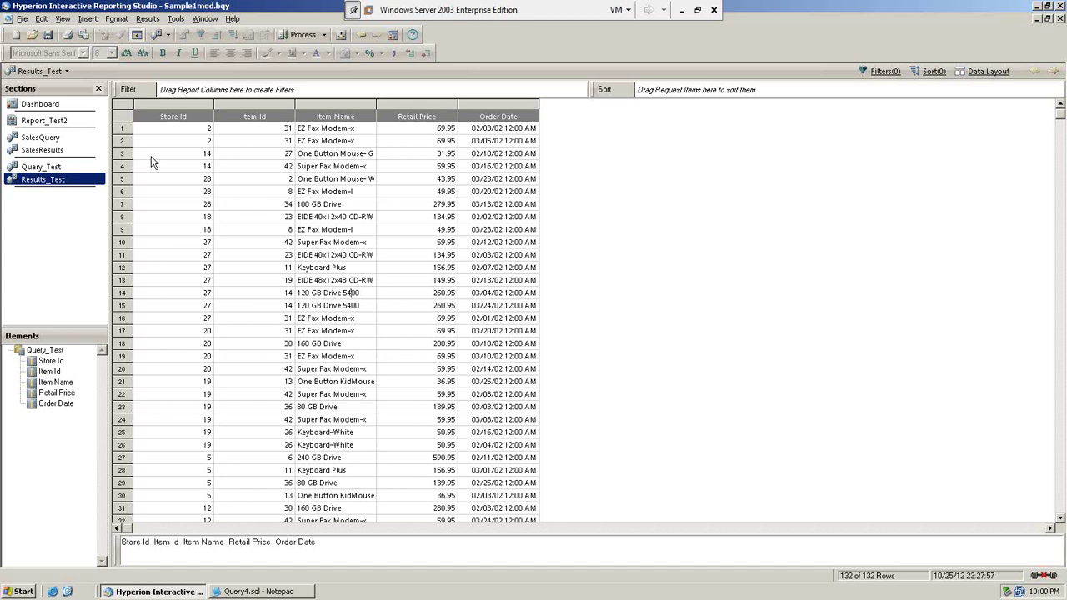
Unhide all the hidden sections of Sample1mod.bqy, selecting the whole list from EIS downwards.
{"action": "left_click", "coordinate": [206, 20]}
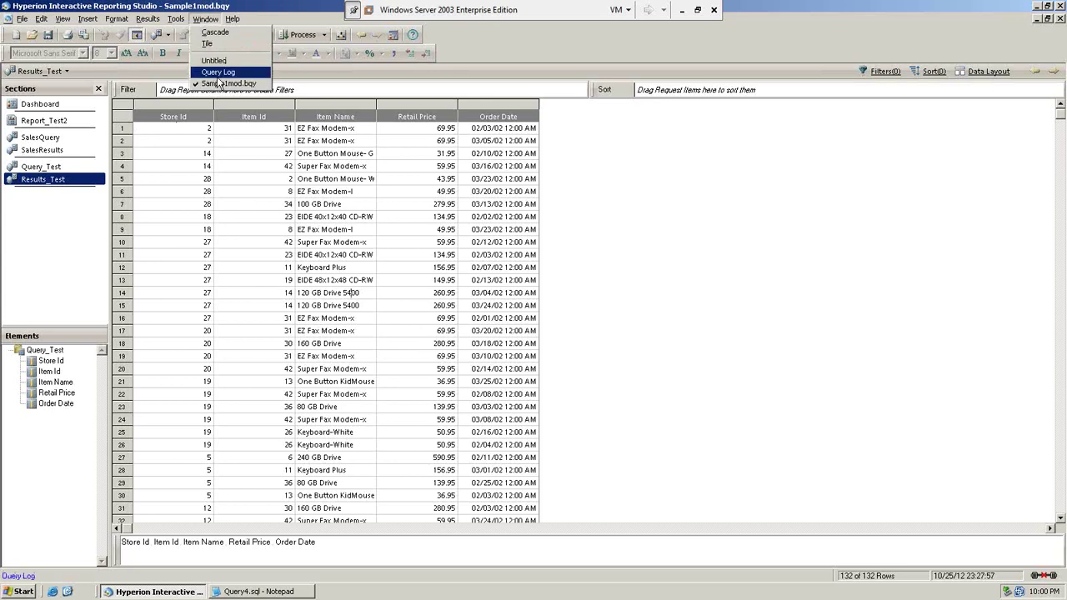
{"action": "mouse_move", "coordinate": [100, 22]}
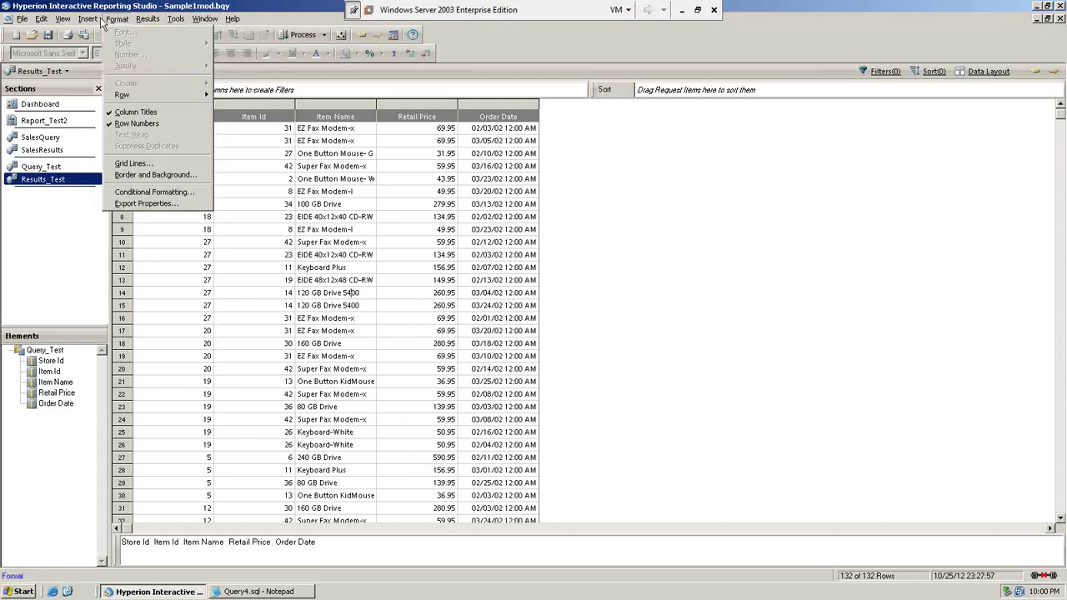
{"action": "mouse_move", "coordinate": [62, 19]}
{"action": "left_click", "coordinate": [92, 134]}
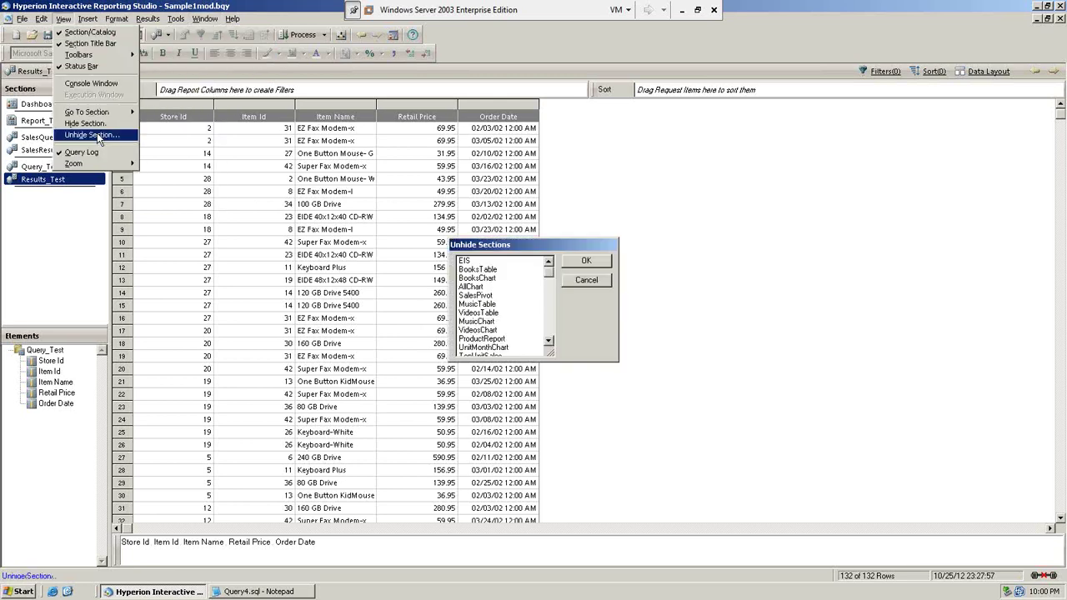
{"action": "key", "text": "shift+Down"}
{"action": "key", "text": "shift+Down"}
{"action": "key", "text": "shift+Down"}
{"action": "key", "text": "shift+Down"}
{"action": "key", "text": "shift+Down"}
{"action": "key", "text": "shift+Down"}
{"action": "key", "text": "shift+Down"}
{"action": "key", "text": "shift+Down"}
{"action": "key", "text": "shift+Down"}
{"action": "key", "text": "shift+Down"}
{"action": "key", "text": "shift+Down"}
{"action": "key", "text": "shift+Down"}
{"action": "key", "text": "shift+Down"}
{"action": "key", "text": "shift+Down"}
{"action": "key", "text": "shift+Down"}
{"action": "key", "text": "shift+Down"}
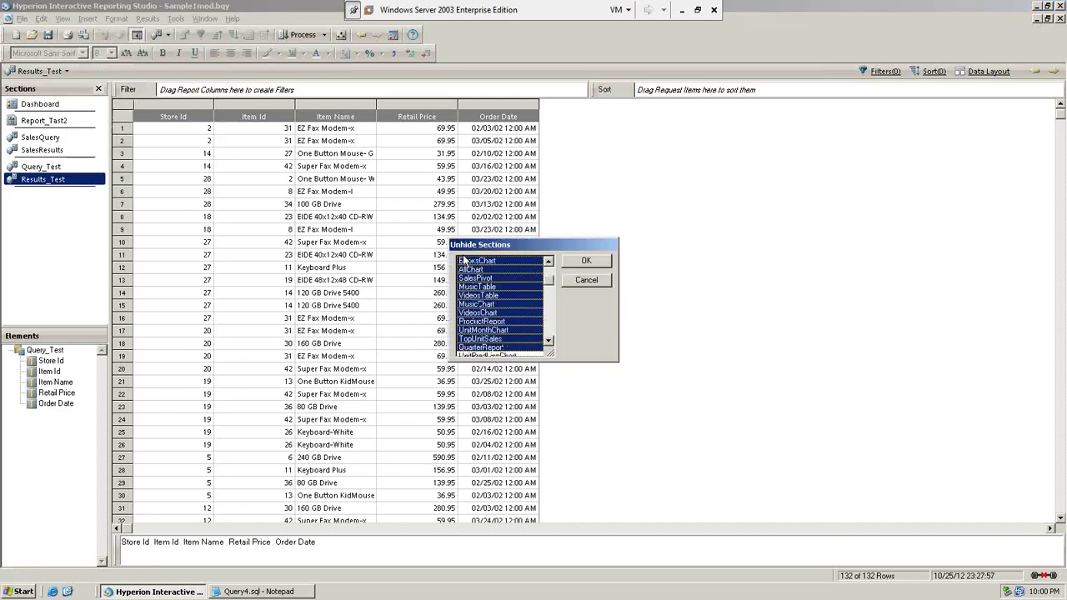
{"action": "scroll", "coordinate": [464, 261], "scroll_direction": "up", "scroll_amount": 3}
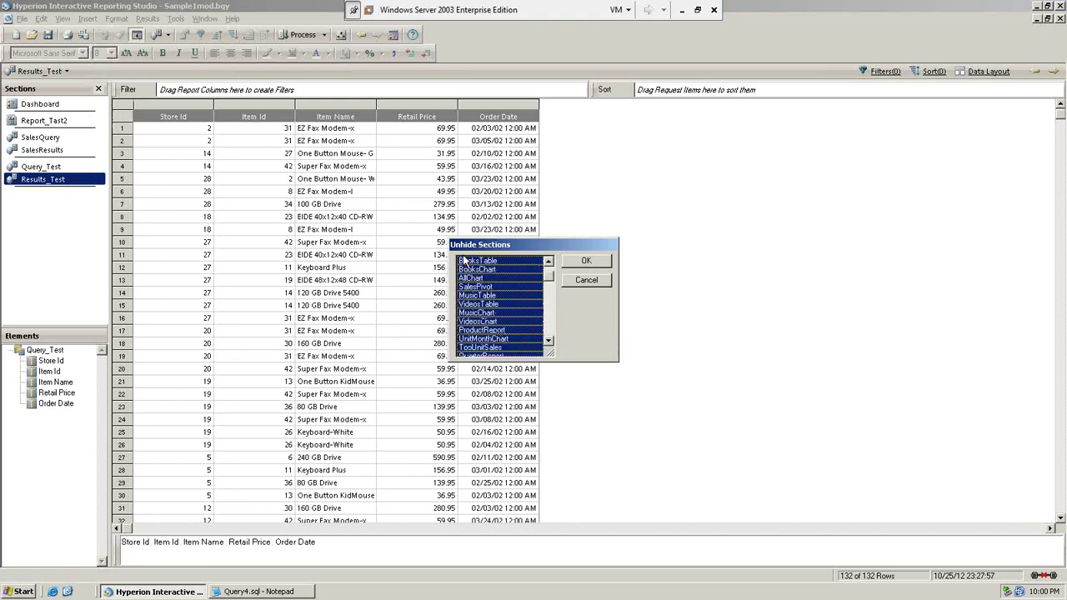
{"action": "key", "text": "Return"}
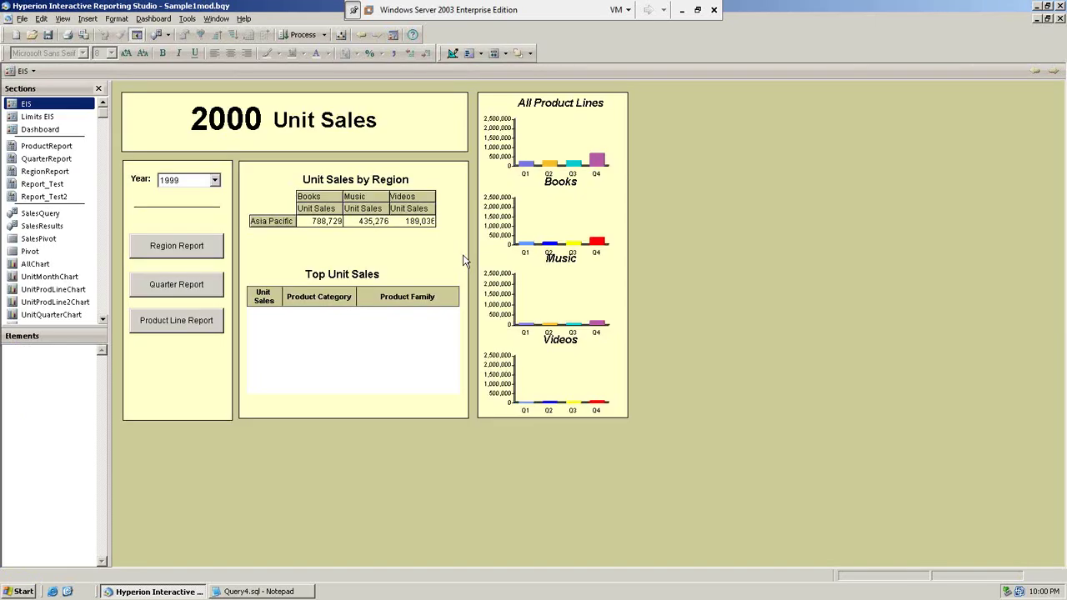
View QuarterReport and RegionReport, and select the Asia Pacific region heading in RegionReport to inspect its expression.
{"action": "left_click", "coordinate": [46, 158]}
{"action": "left_click", "coordinate": [56, 171]}
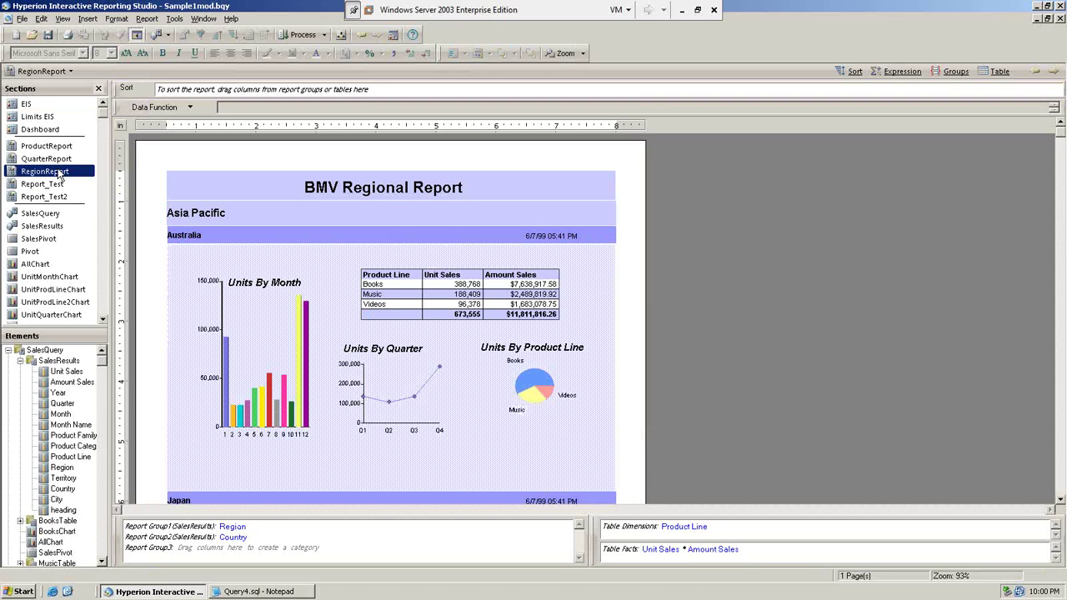
{"action": "left_click", "coordinate": [59, 172]}
{"action": "type", "text": "Region Report"}
{"action": "left_click", "coordinate": [189, 216]}
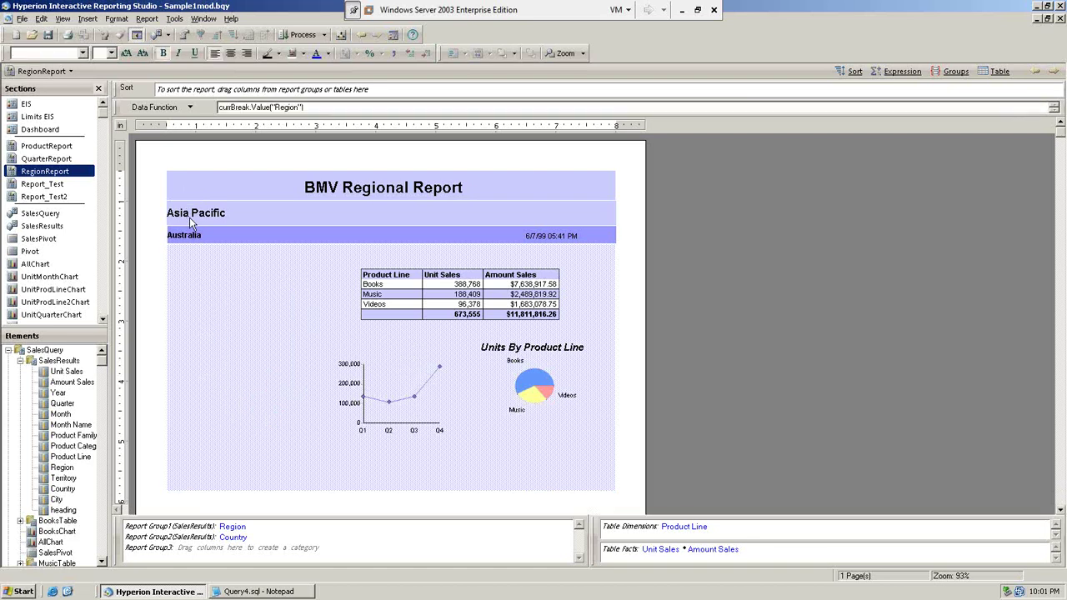
Examine the Australia and Japan groups of RegionReport, including their charts, and select the Unit Sales column in Australia's table.
{"action": "left_click_drag", "start_coordinate": [1060, 141], "coordinate": [1030, 476]}
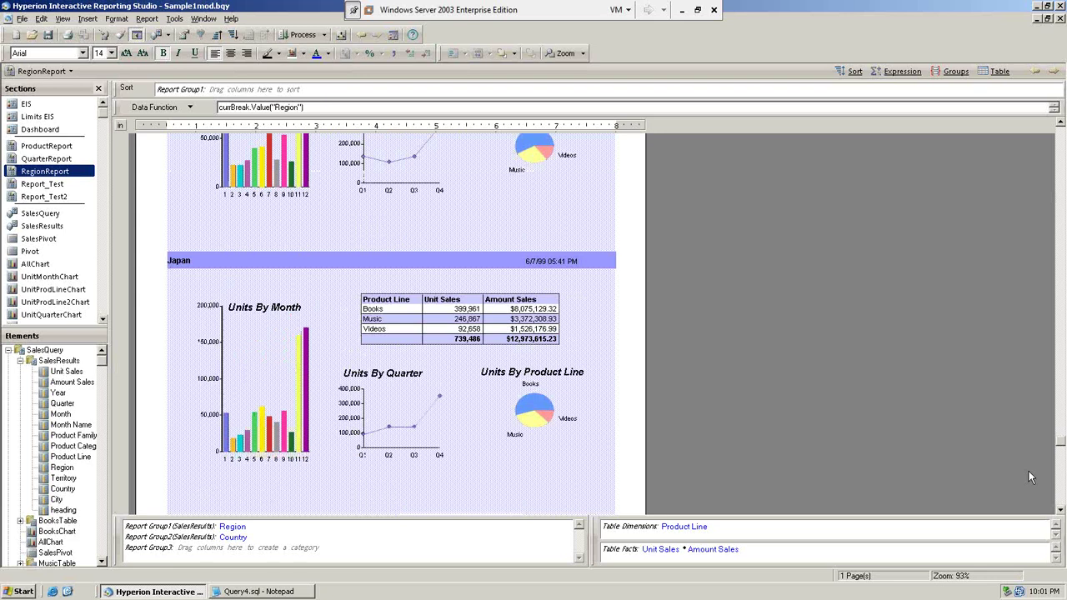
{"action": "scroll", "coordinate": [328, 320], "scroll_direction": "down", "scroll_amount": 2}
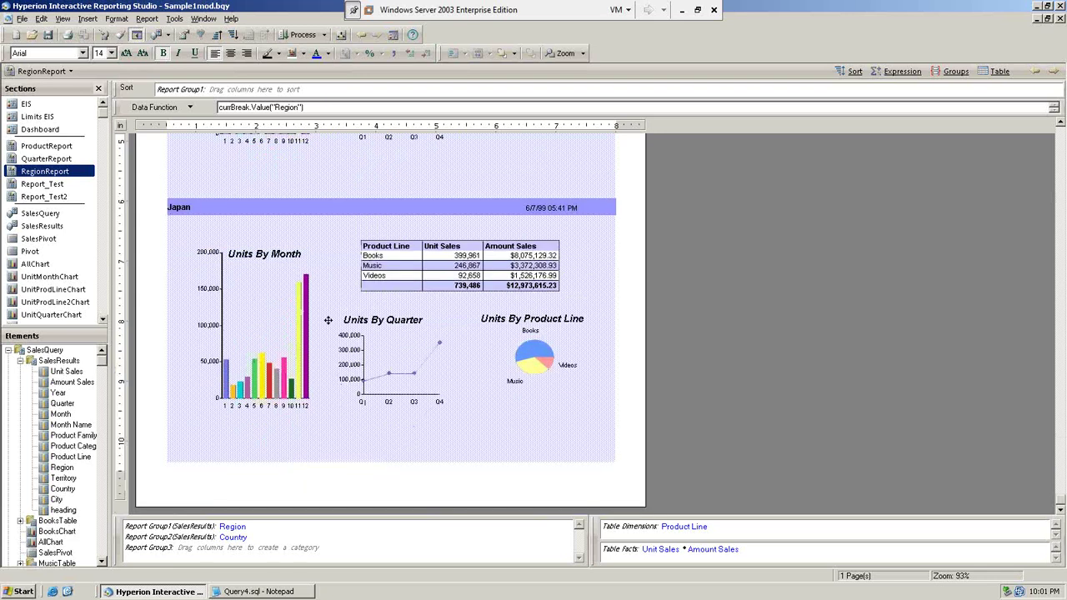
{"action": "left_click", "coordinate": [327, 320]}
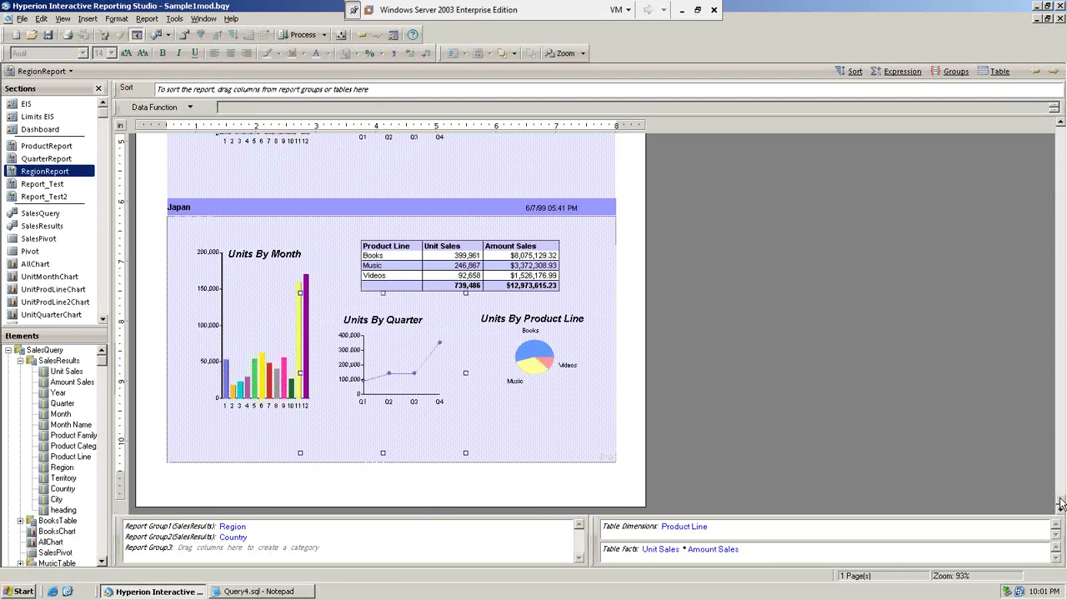
{"action": "left_click_drag", "start_coordinate": [1059, 503], "coordinate": [1060, 417]}
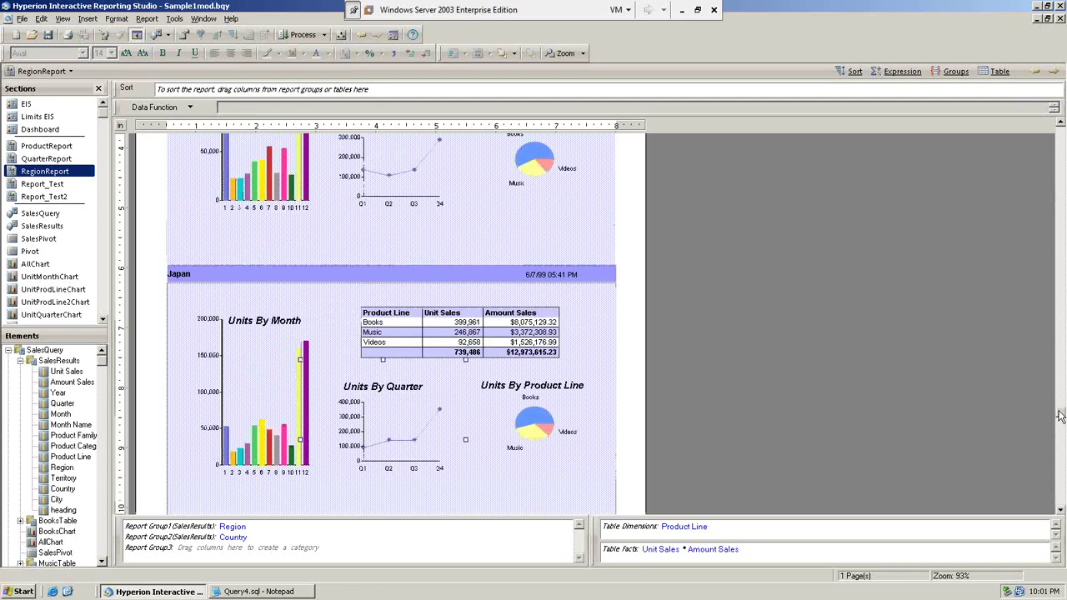
{"action": "left_click_drag", "start_coordinate": [1060, 417], "coordinate": [1050, 214]}
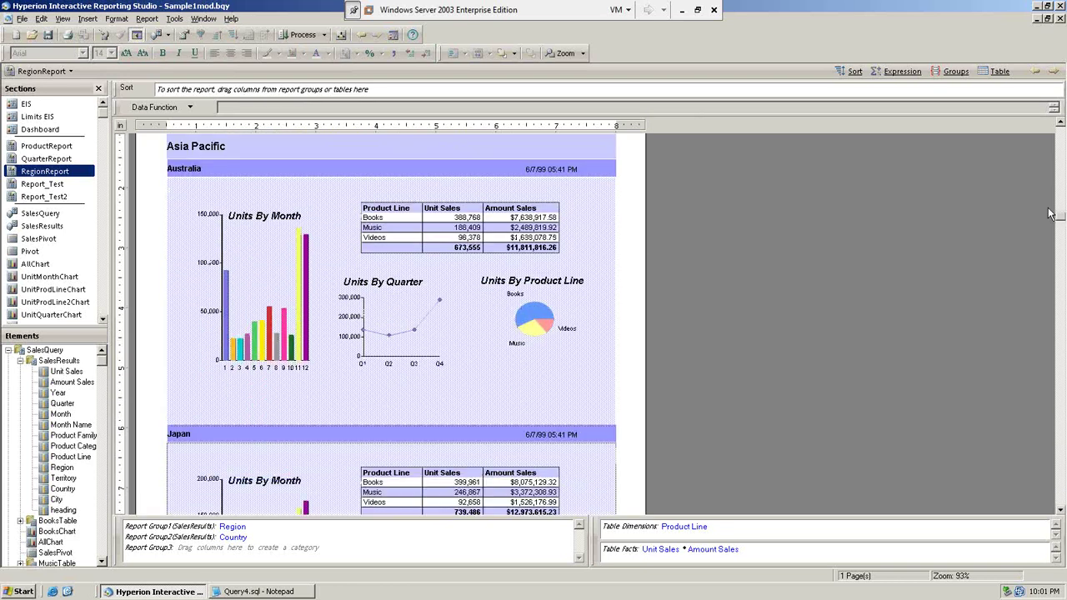
{"action": "left_click", "coordinate": [482, 379]}
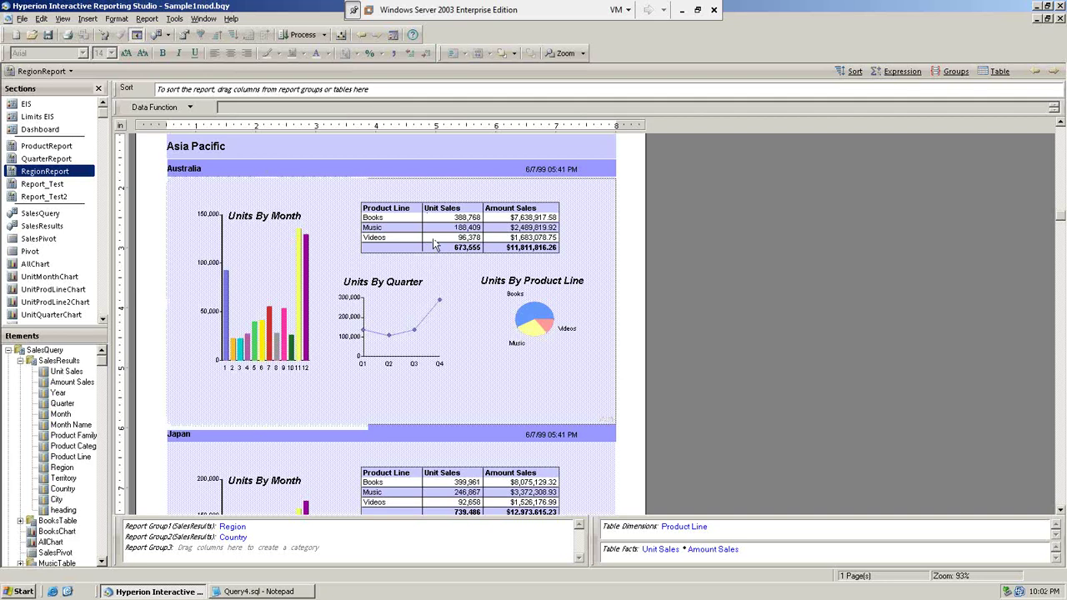
{"action": "left_click", "coordinate": [433, 244]}
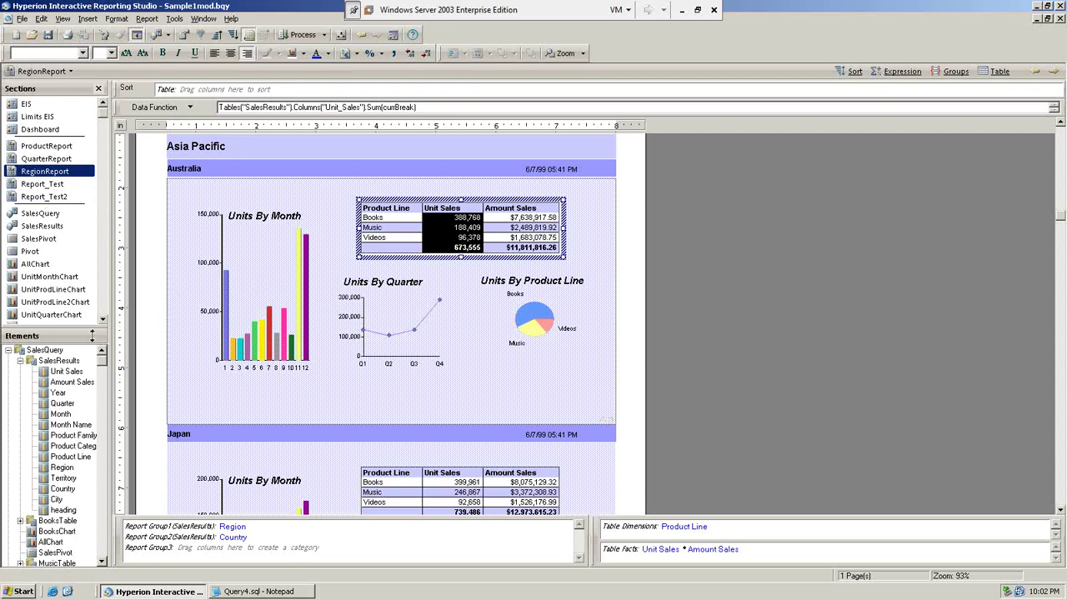
Enlarge the section list so every section is listed, and view the EIS, Limits EIS and ProductReport sections.
{"action": "left_click_drag", "start_coordinate": [91, 336], "coordinate": [93, 511]}
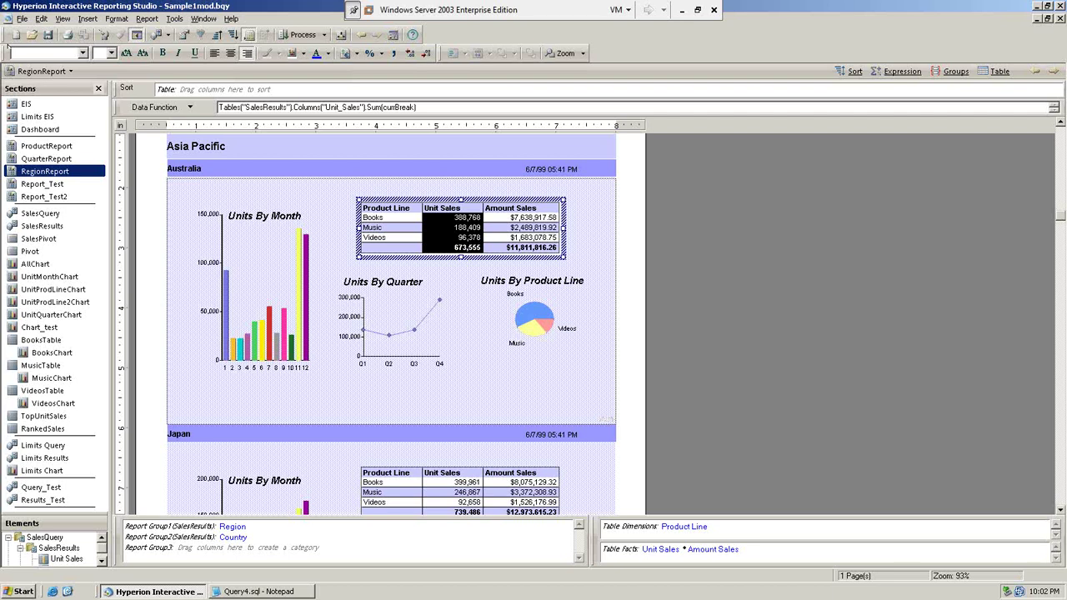
{"action": "left_click", "coordinate": [30, 105]}
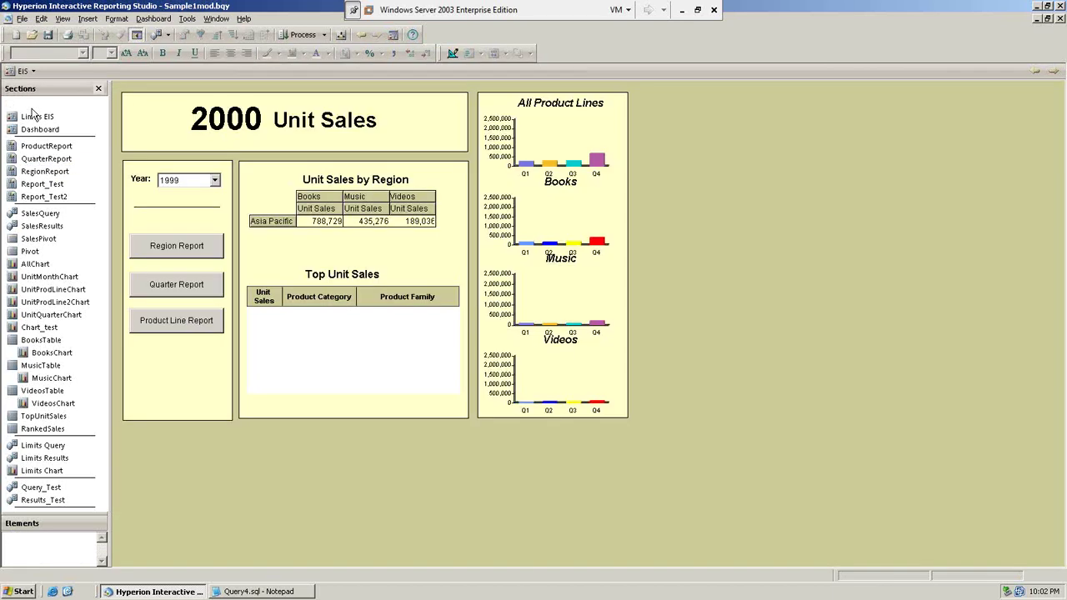
{"action": "left_click", "coordinate": [34, 115]}
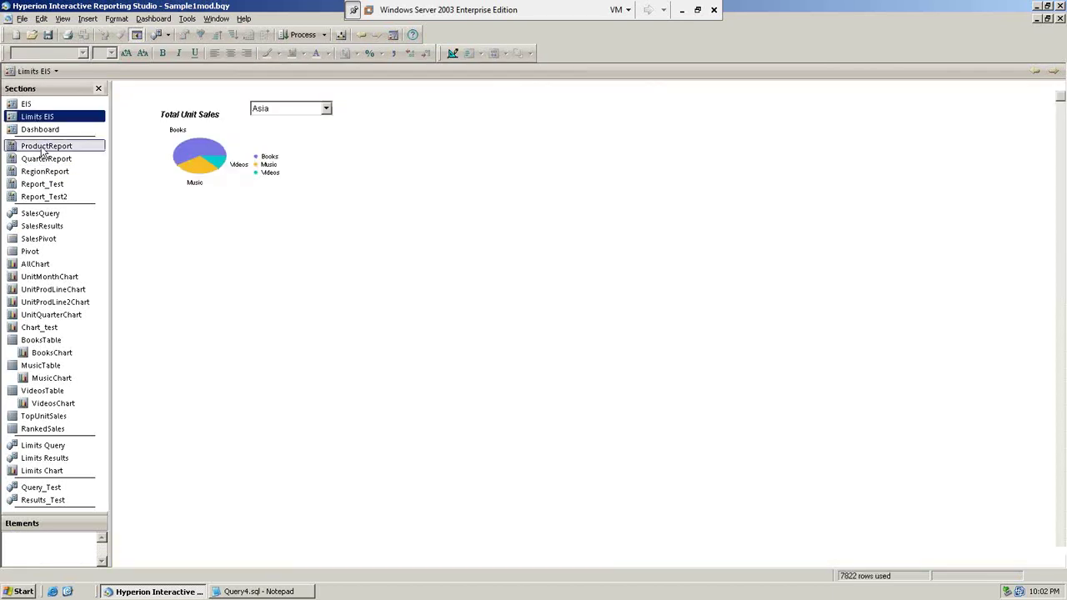
{"action": "left_click", "coordinate": [46, 146]}
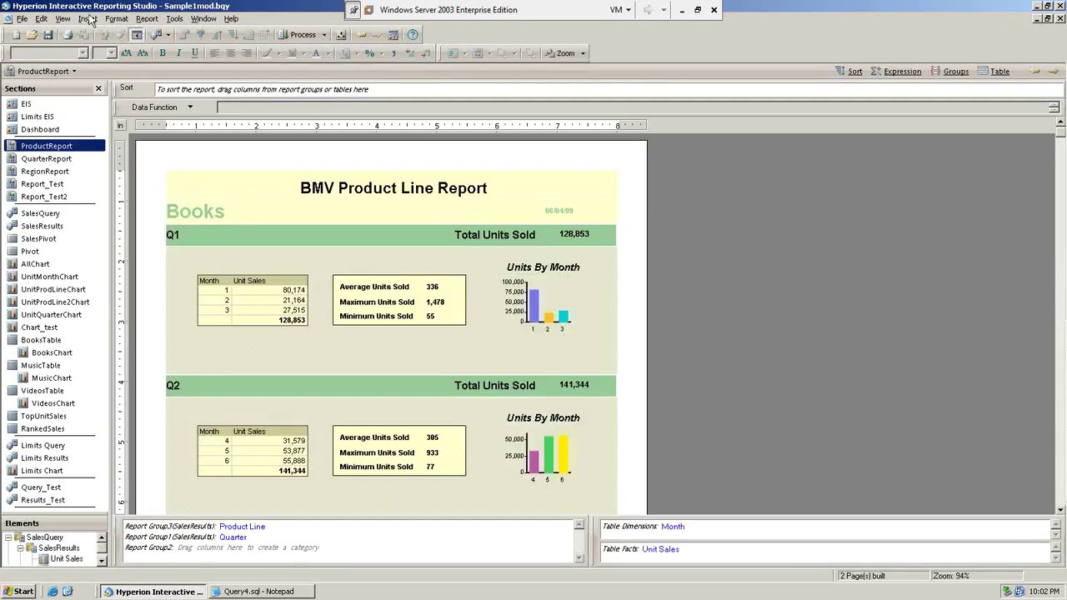
Check which section types can be inserted, and view the SalesPivot, SalesResults and RegionReport sections as examples.
{"action": "left_click", "coordinate": [88, 18]}
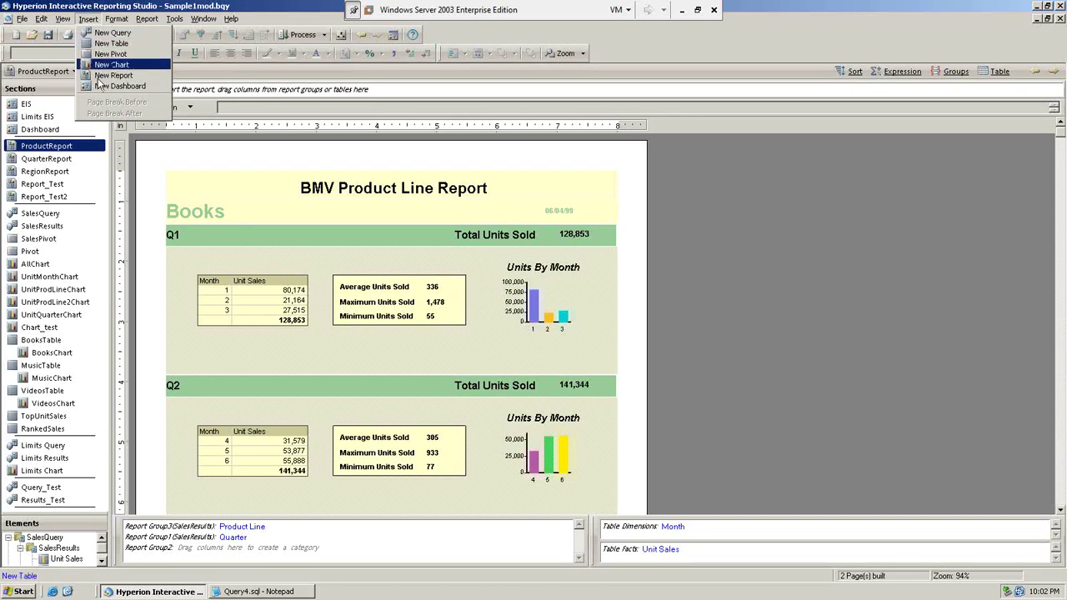
{"action": "left_click", "coordinate": [39, 241]}
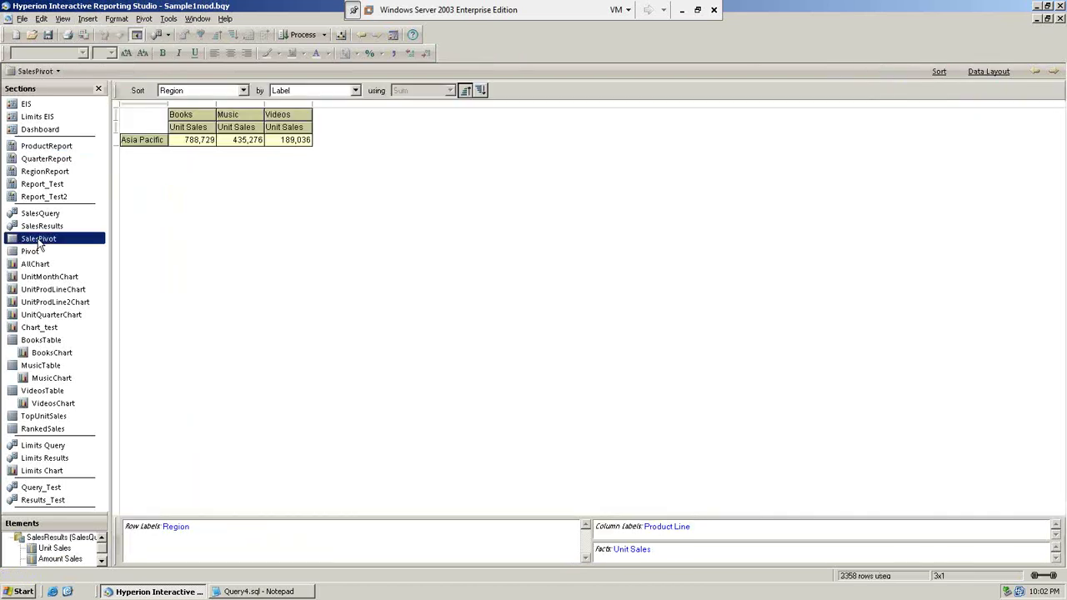
{"action": "left_click", "coordinate": [41, 227]}
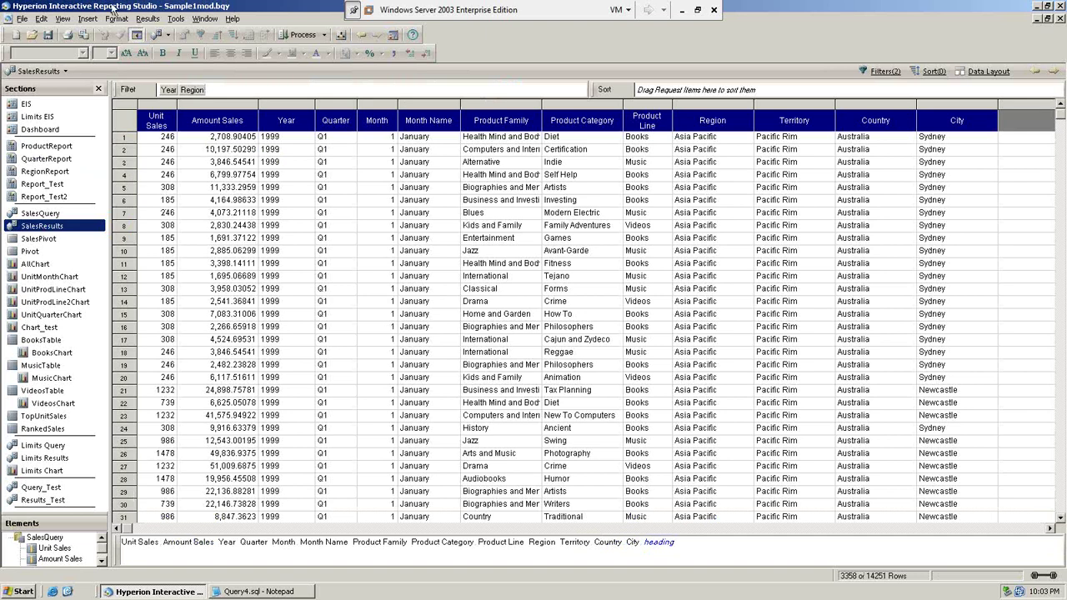
{"action": "left_click", "coordinate": [84, 20]}
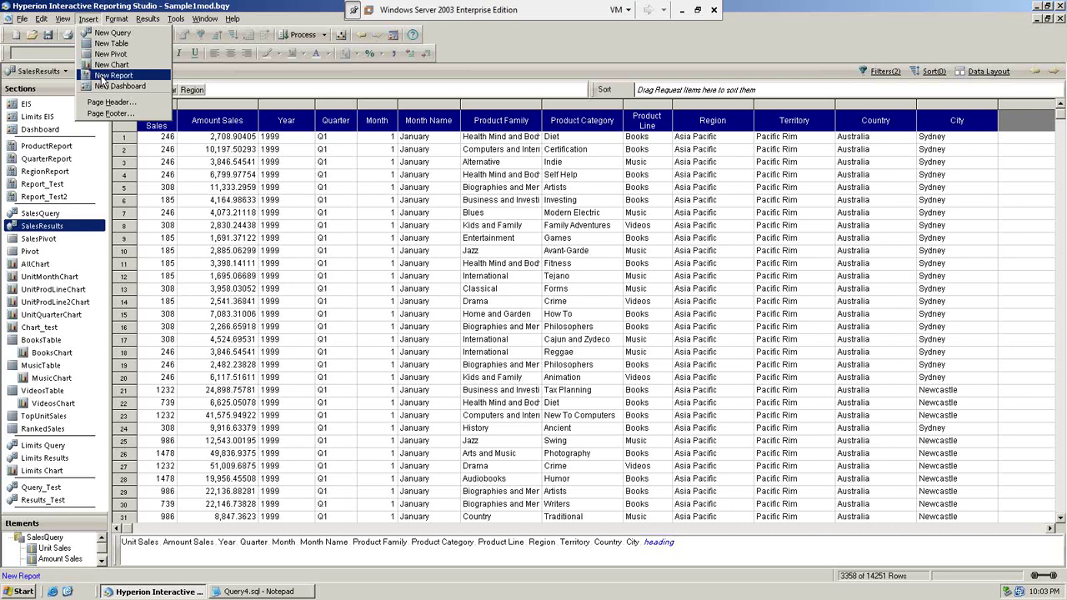
{"action": "left_click", "coordinate": [47, 172]}
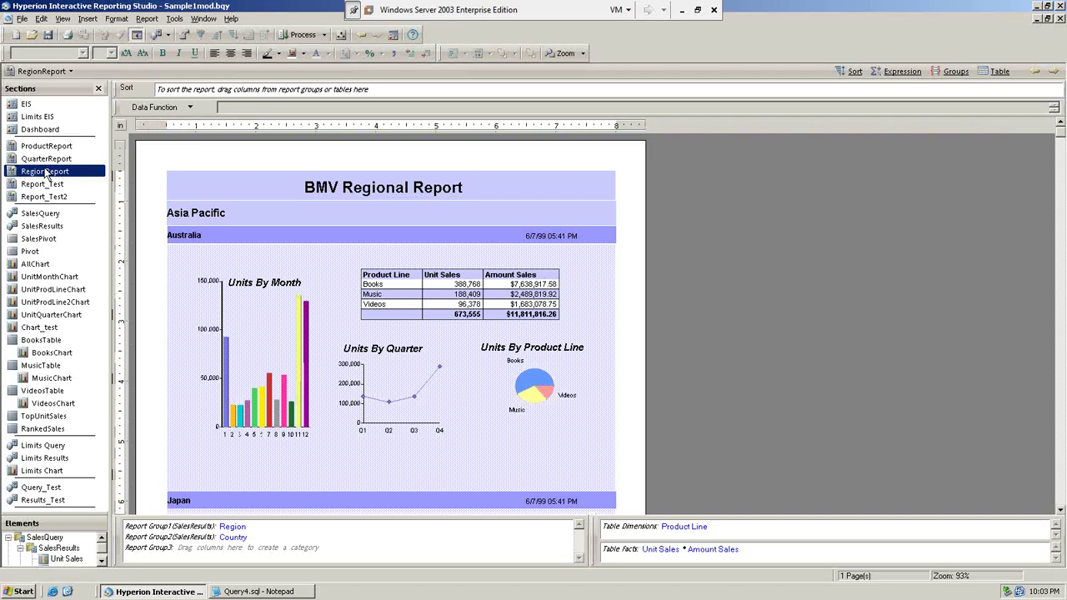
Set the year on the EIS dashboard to 2000, check ProductReport for that year and return to EIS.
{"action": "left_click", "coordinate": [35, 106]}
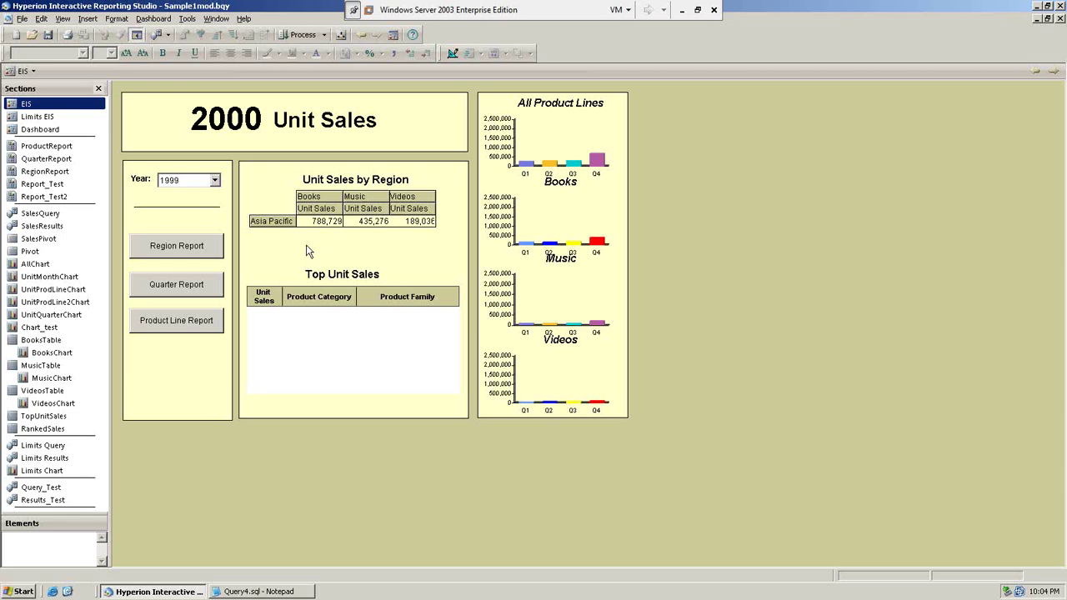
{"action": "left_click", "coordinate": [169, 180]}
{"action": "left_click", "coordinate": [175, 193]}
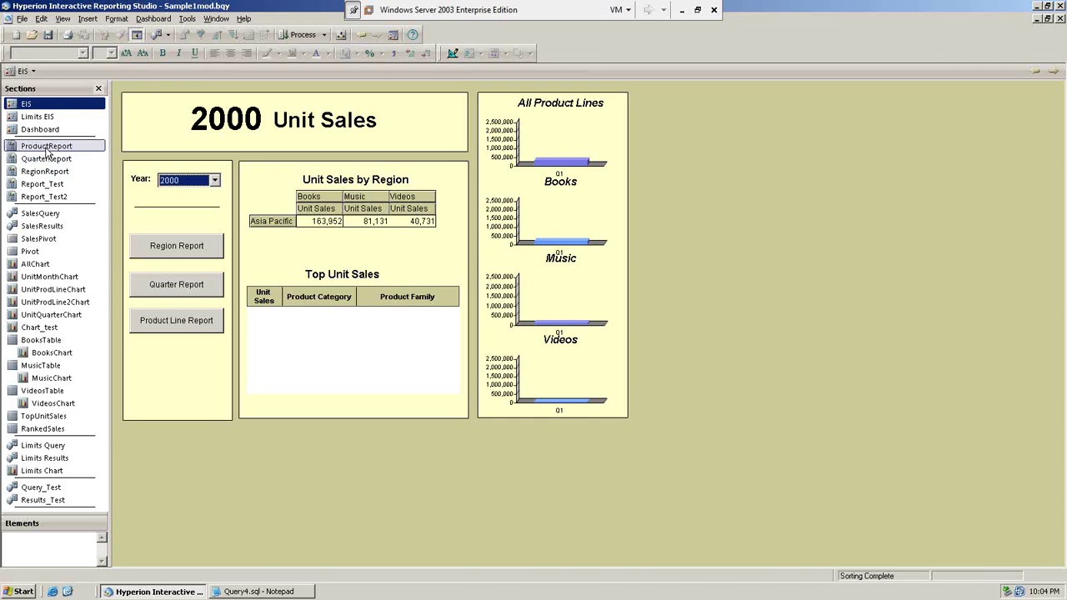
{"action": "left_click", "coordinate": [48, 147]}
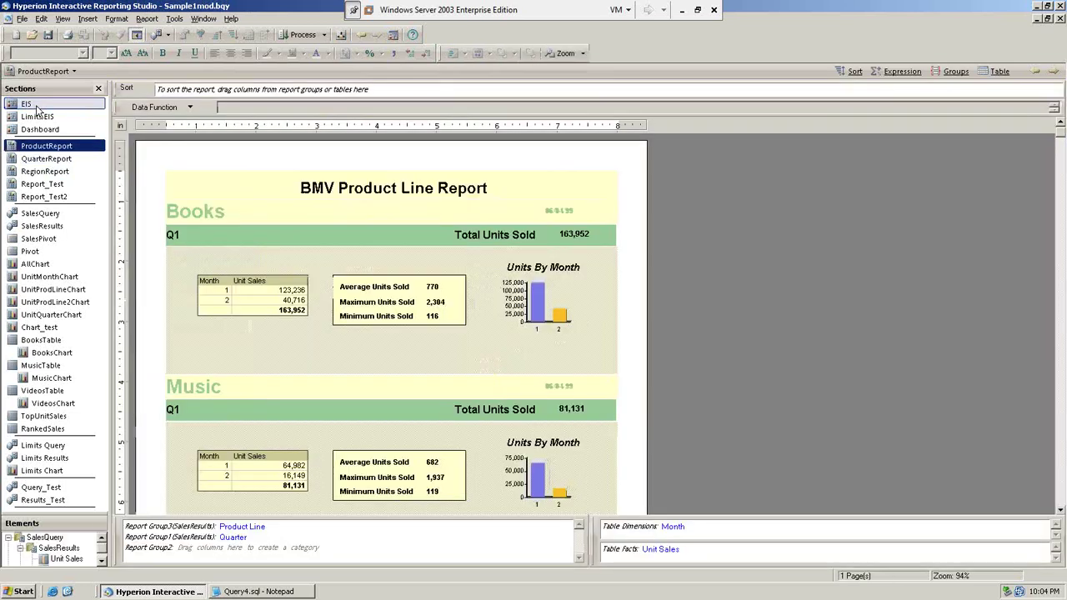
{"action": "left_click", "coordinate": [35, 105]}
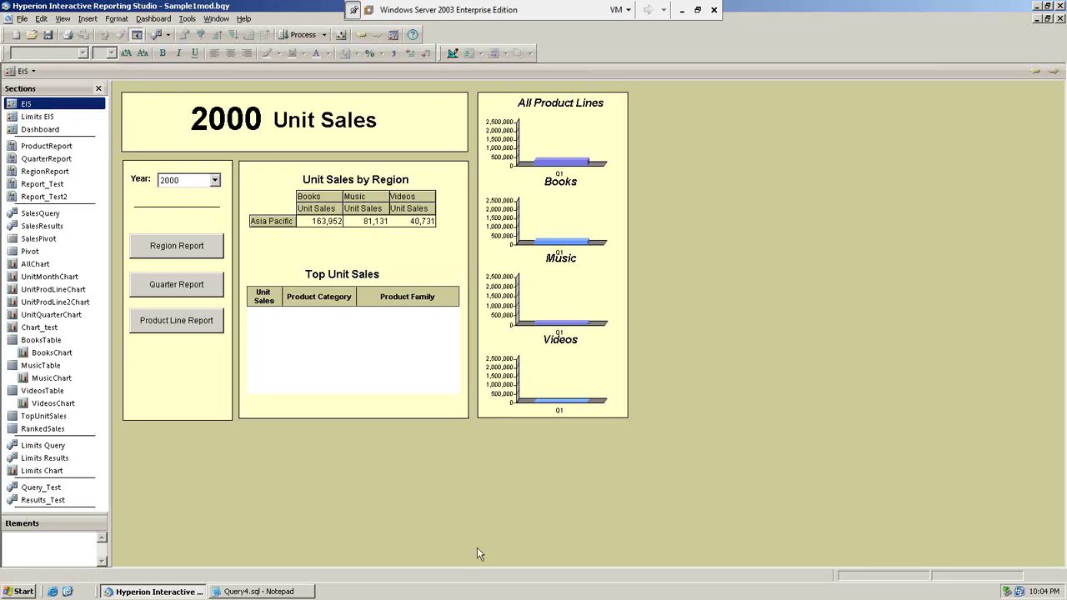
Switch the EIS dashboard to design mode and open the section's scripts in the Script Editor.
{"action": "key", "text": "ctrl+d"}
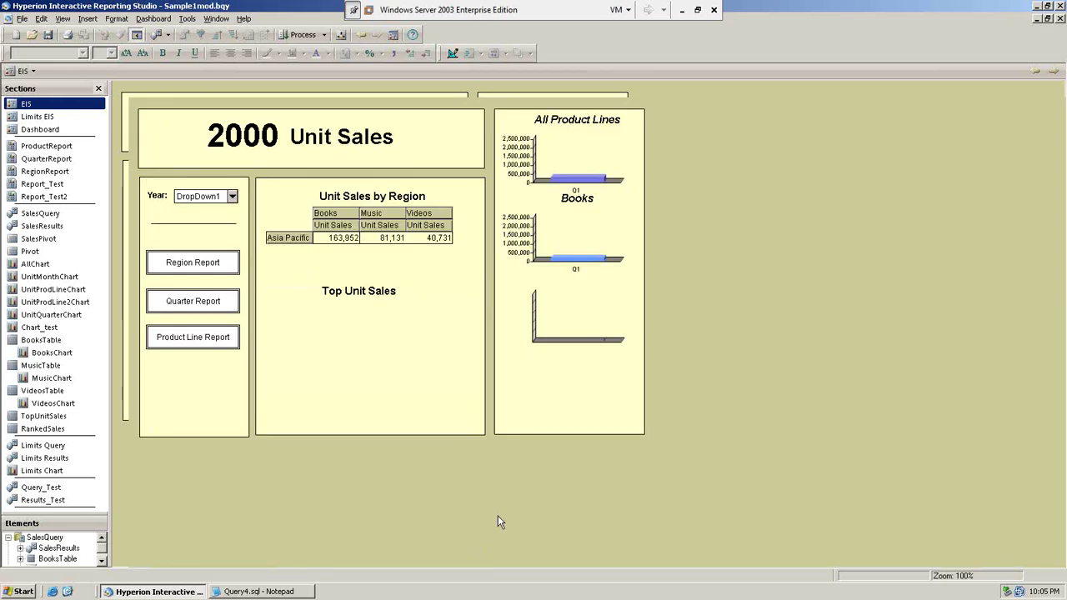
{"action": "right_click", "coordinate": [267, 470]}
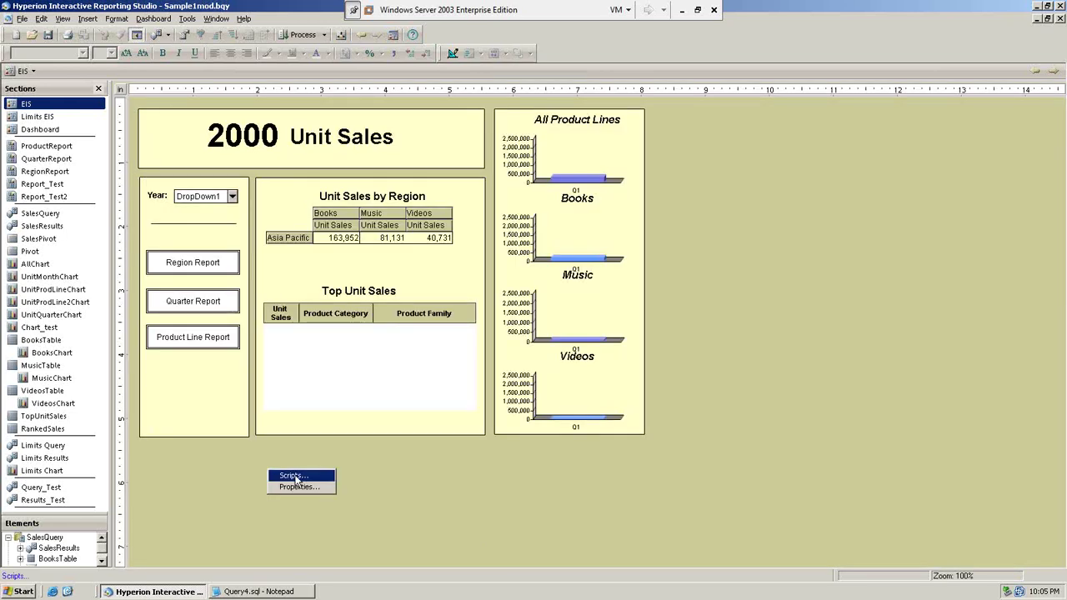
{"action": "left_click", "coordinate": [295, 476]}
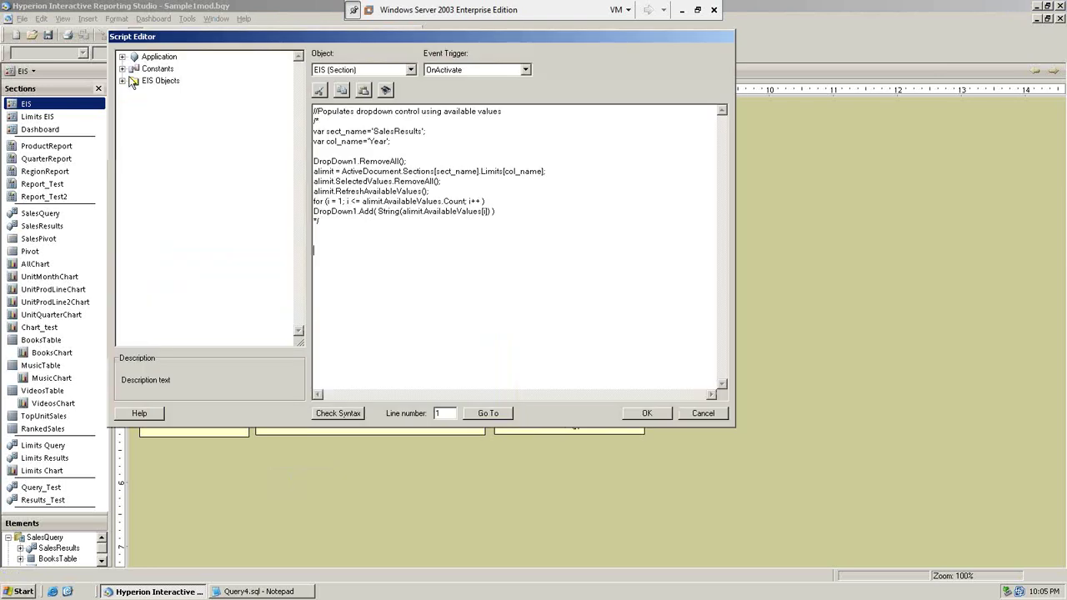
Examine the scripting object tree in the Script Editor, including ActiveSection and a query section's Limits, and close the editor without changes.
{"action": "left_click", "coordinate": [122, 57]}
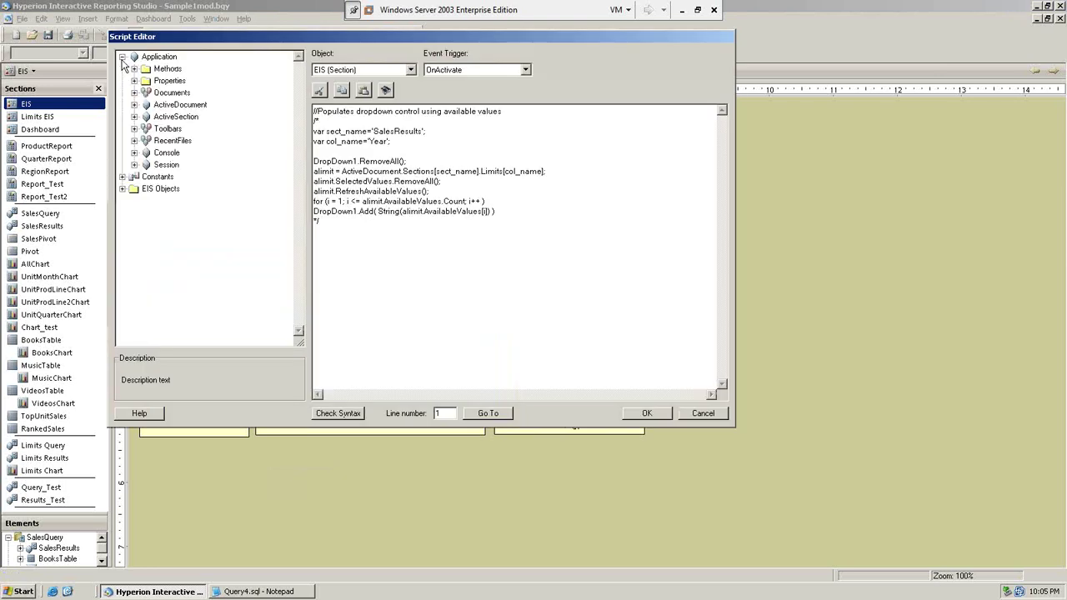
{"action": "left_click", "coordinate": [134, 117]}
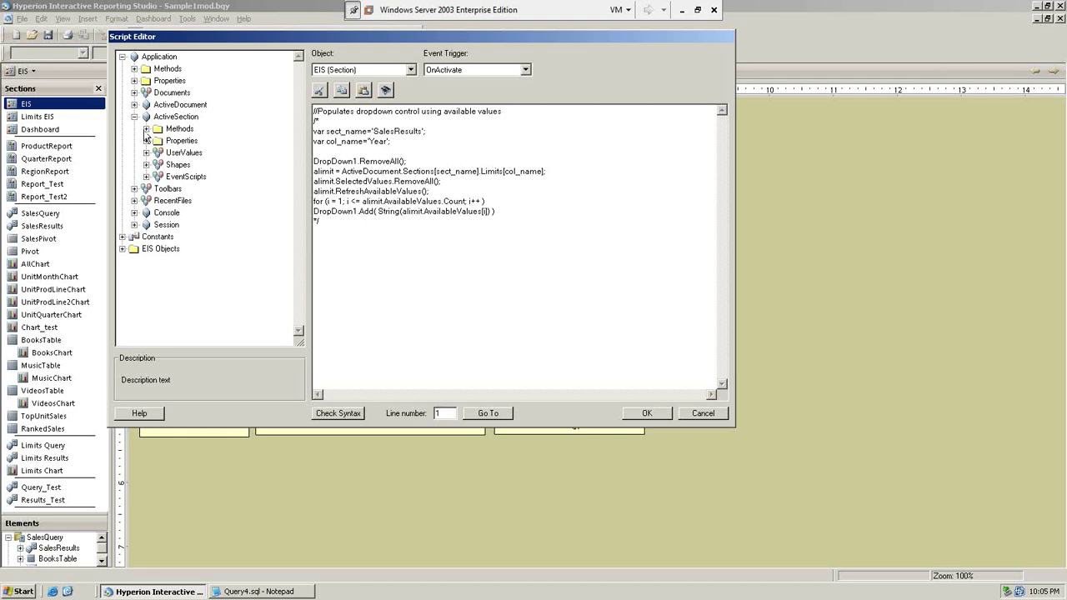
{"action": "left_click", "coordinate": [145, 130]}
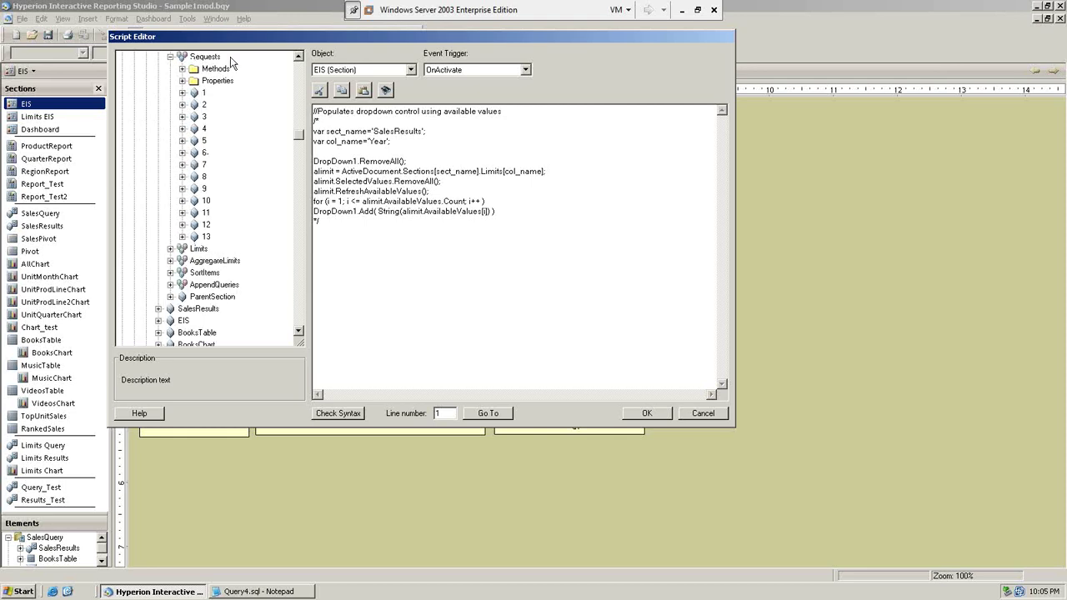
{"action": "left_click", "coordinate": [170, 249]}
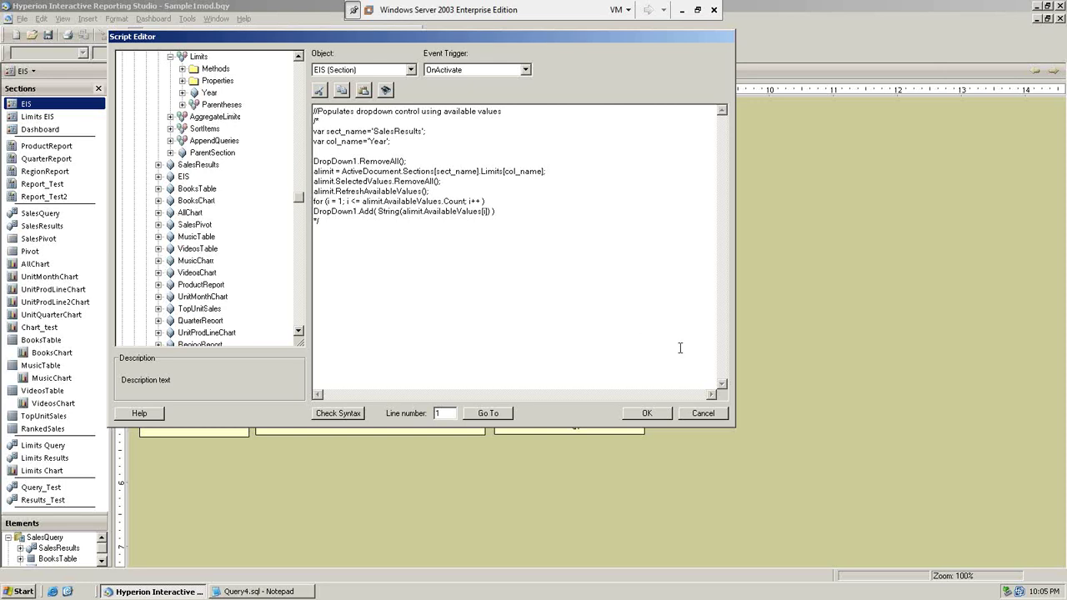
{"action": "left_click", "coordinate": [718, 418]}
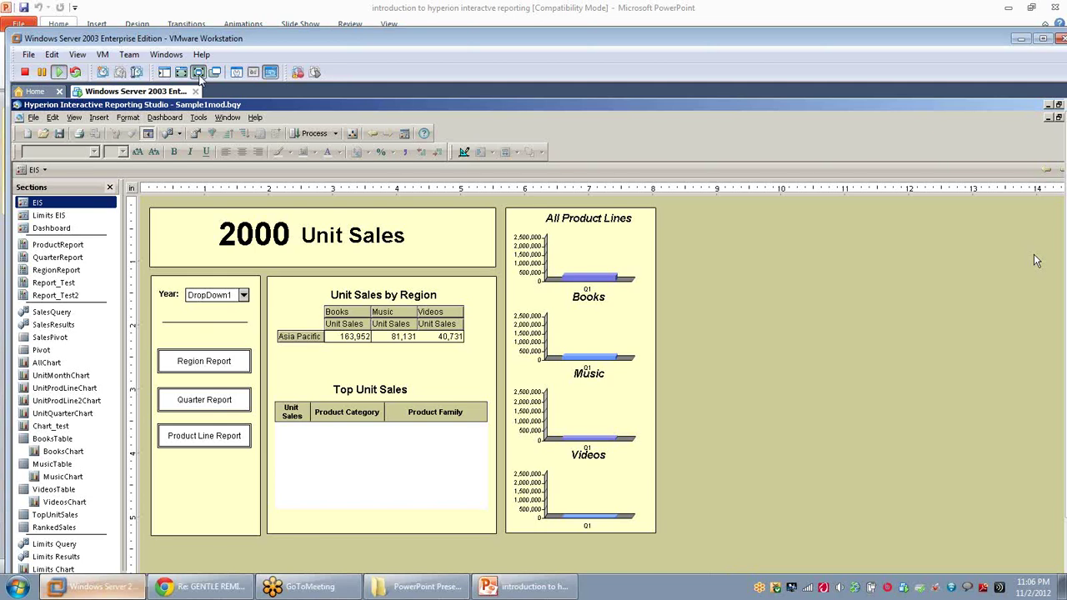
Return the virtual machine to full screen, view the Limits EIS and Dashboard sections, and enlarge the Elements list.
{"action": "left_click", "coordinate": [198, 73]}
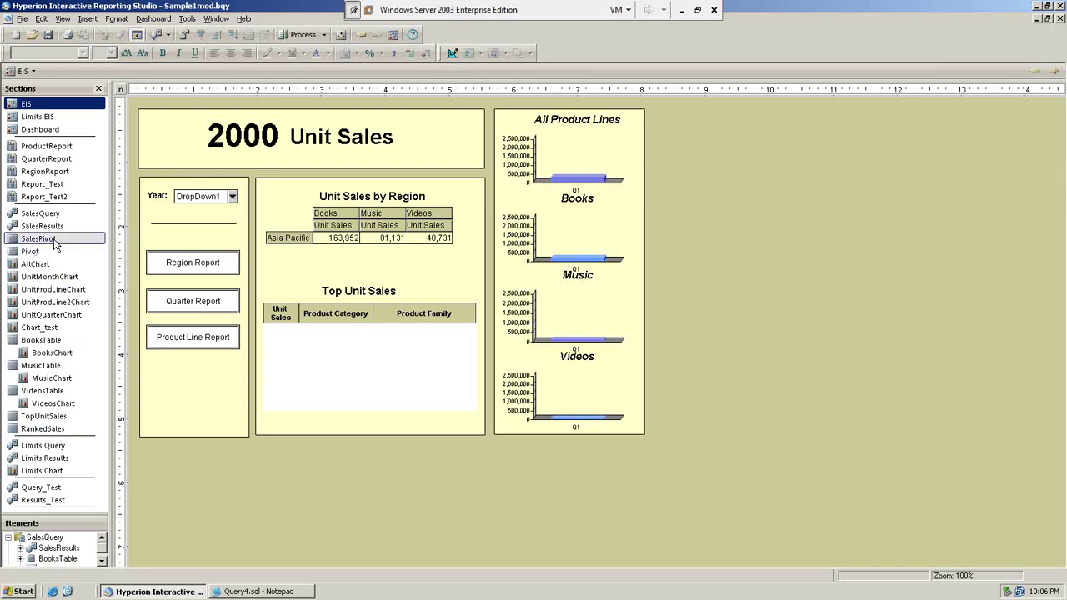
{"action": "left_click", "coordinate": [48, 117]}
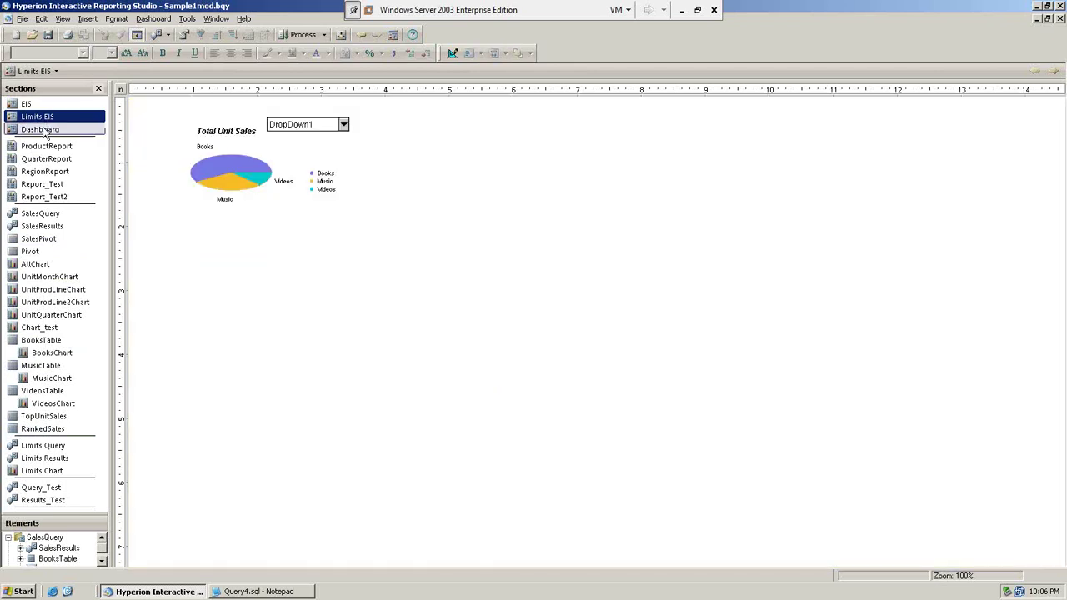
{"action": "left_click", "coordinate": [46, 131]}
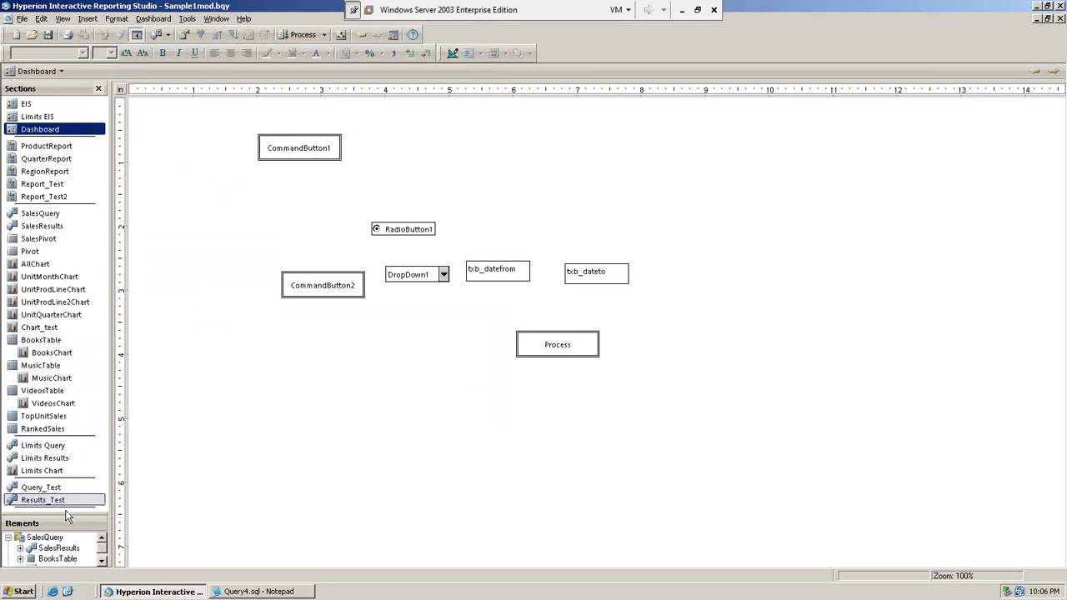
{"action": "left_click_drag", "start_coordinate": [68, 507], "coordinate": [64, 261]}
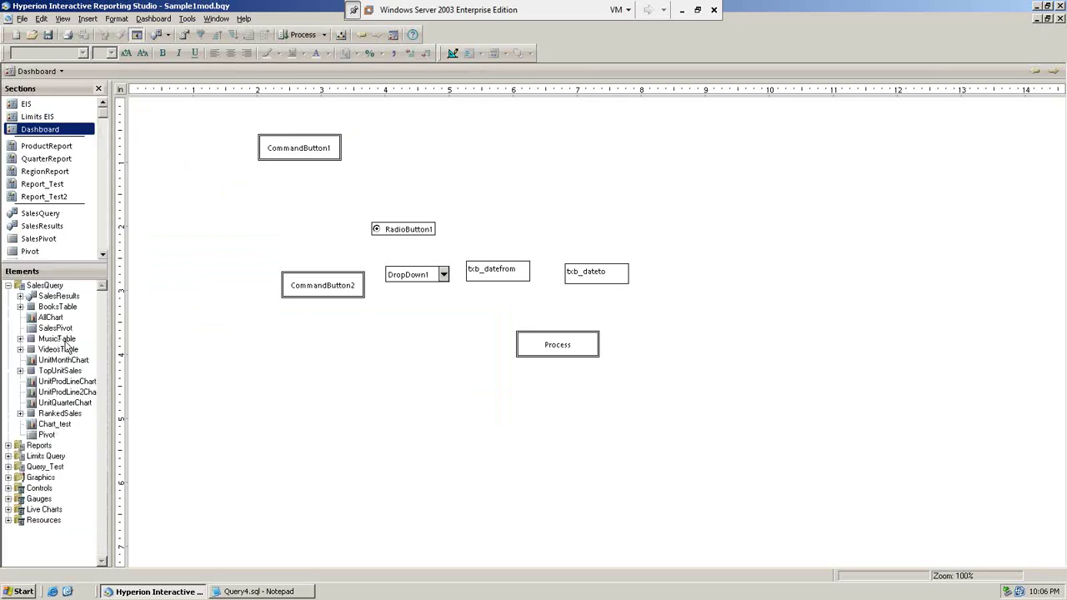
Try out CommandButton1 on the Dashboard section.
{"action": "left_click", "coordinate": [297, 152]}
{"action": "right_click", "coordinate": [298, 152]}
{"action": "left_click", "coordinate": [272, 231]}
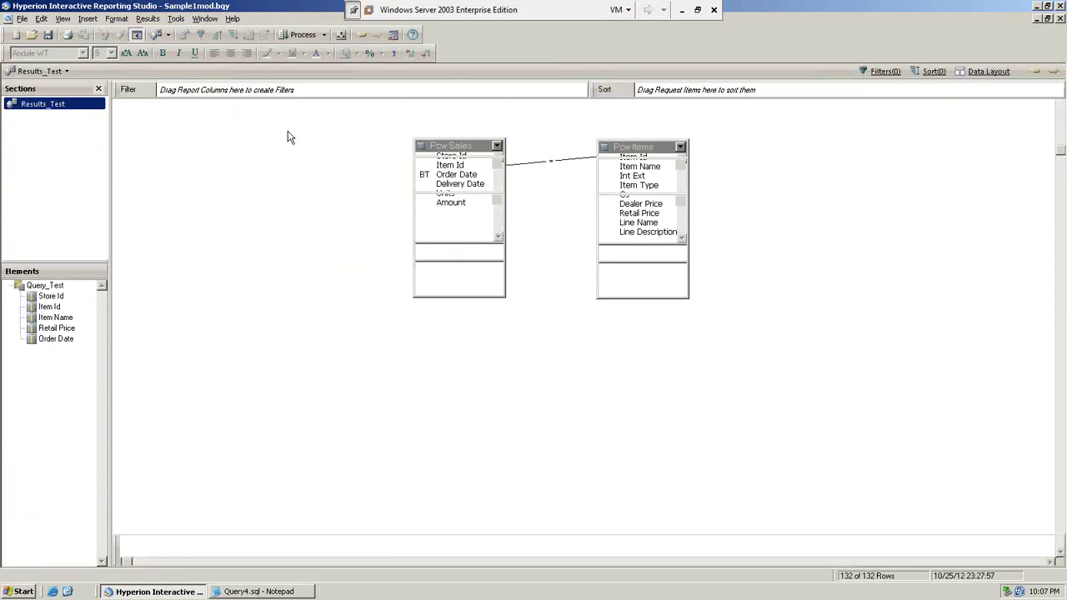
Unhide all hidden sections of the document, starting from SalesQuery and SalesResults.
{"action": "left_click", "coordinate": [62, 19]}
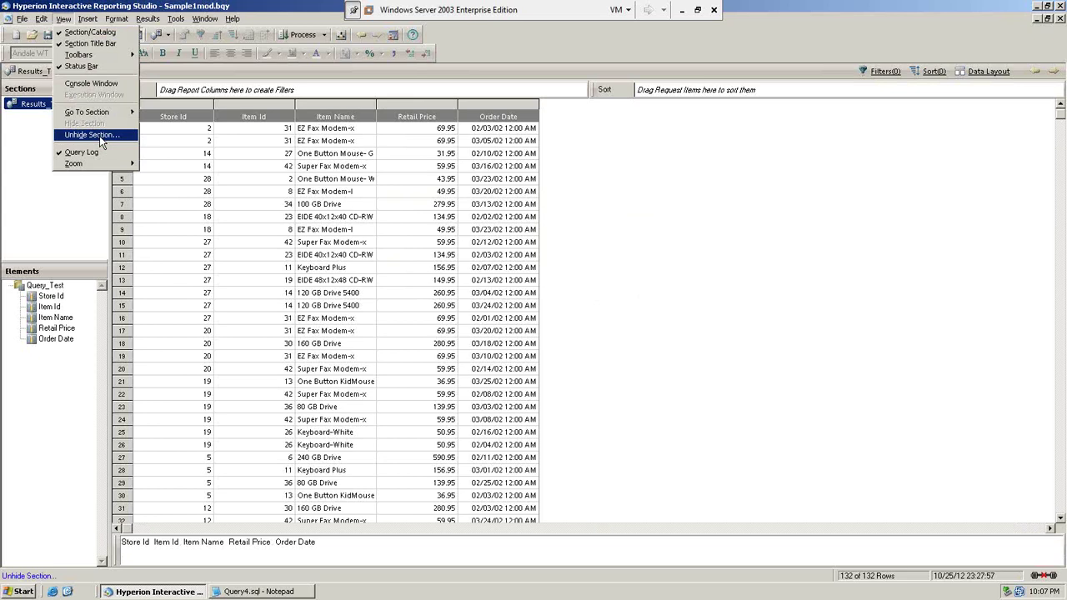
{"action": "left_click", "coordinate": [99, 136]}
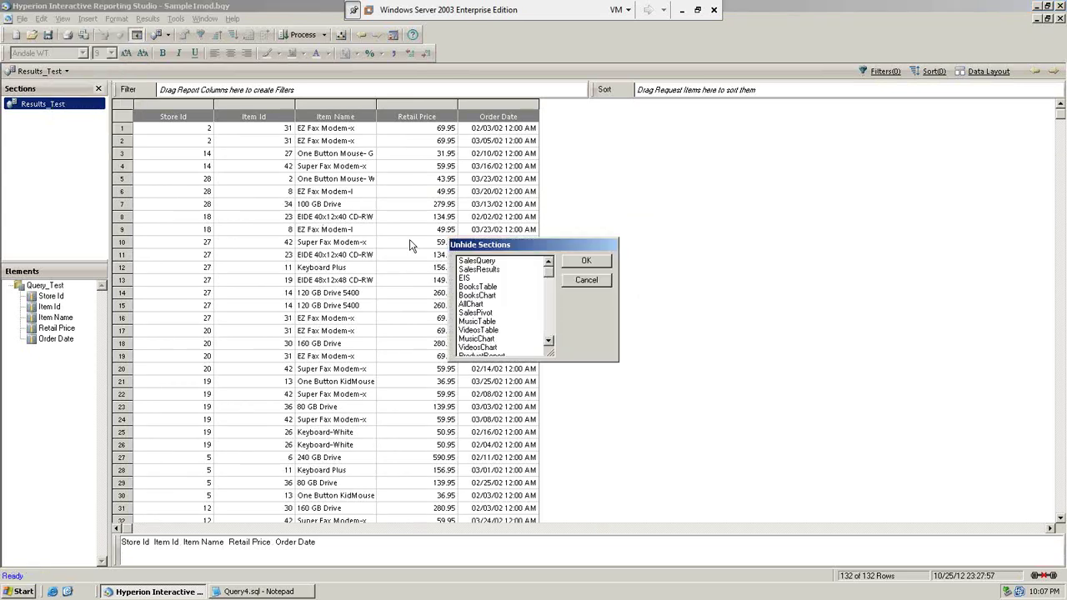
{"action": "left_click", "coordinate": [486, 270]}
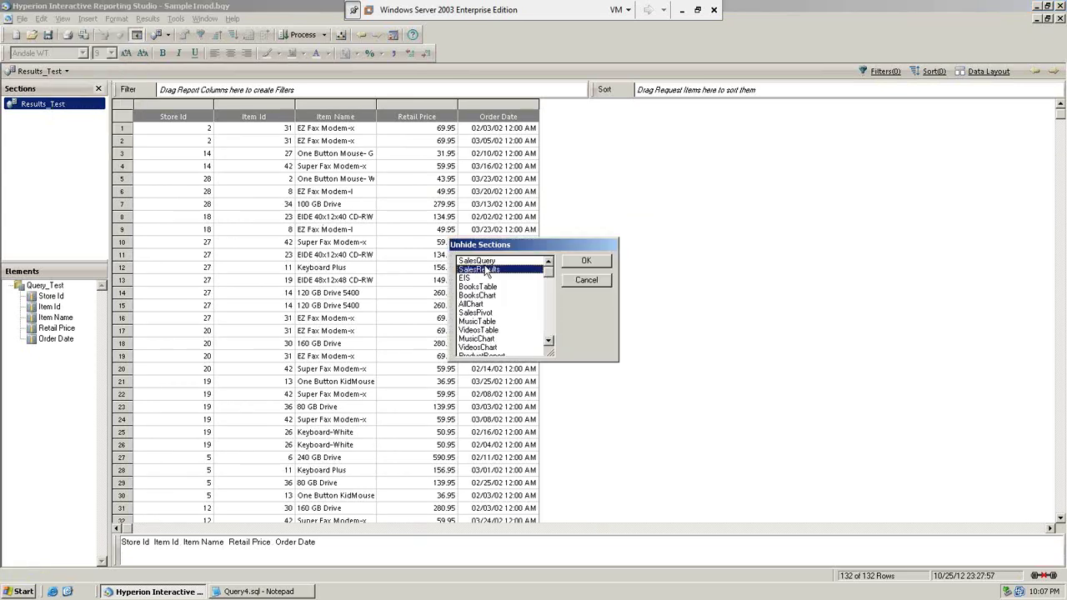
{"action": "left_click", "coordinate": [478, 263]}
{"action": "key", "text": "shift+Down"}
{"action": "key", "text": "shift+Down"}
{"action": "key", "text": "shift+Down"}
{"action": "key", "text": "shift+Down"}
{"action": "key", "text": "shift+Down"}
{"action": "key", "text": "shift+Down"}
{"action": "key", "text": "shift+Down"}
{"action": "key", "text": "shift+Down"}
{"action": "key", "text": "shift+Down"}
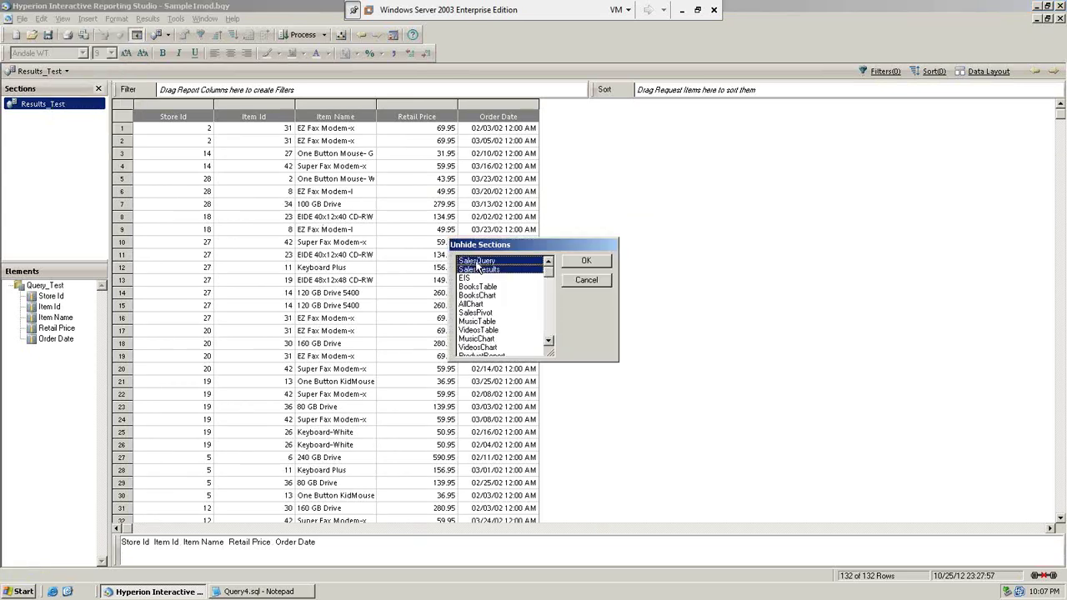
{"action": "key", "text": "shift+Down"}
{"action": "key", "text": "shift+Down"}
{"action": "key", "text": "shift+Down"}
{"action": "key", "text": "shift+Down"}
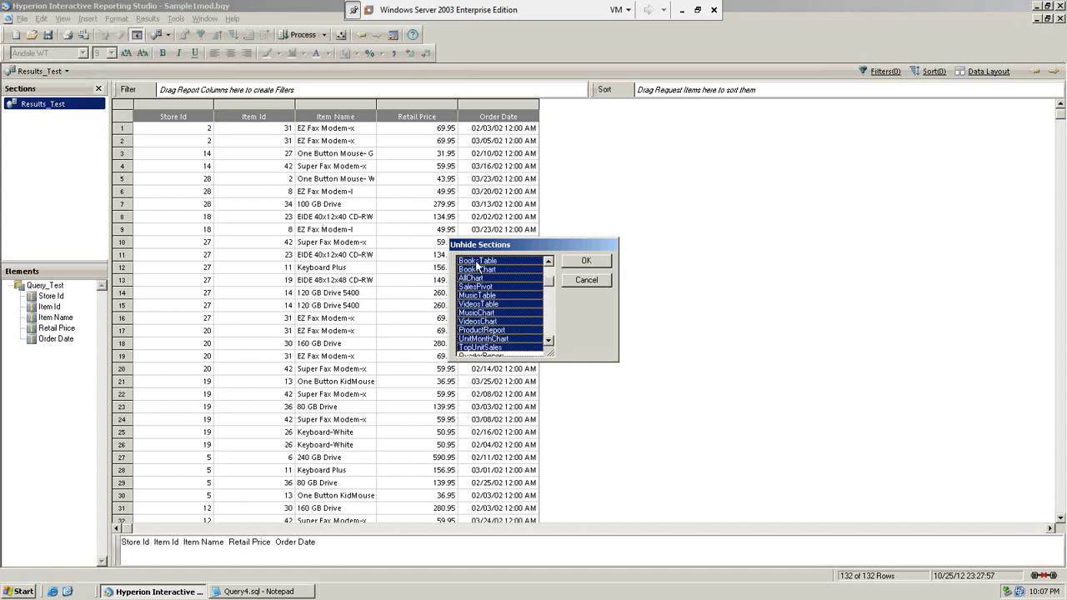
{"action": "key", "text": "shift+Down"}
{"action": "key", "text": "shift+Down"}
{"action": "key", "text": "shift+Down"}
{"action": "key", "text": "shift+Down"}
{"action": "key", "text": "shift+Down"}
{"action": "key", "text": "shift+Down"}
{"action": "key", "text": "shift+Down"}
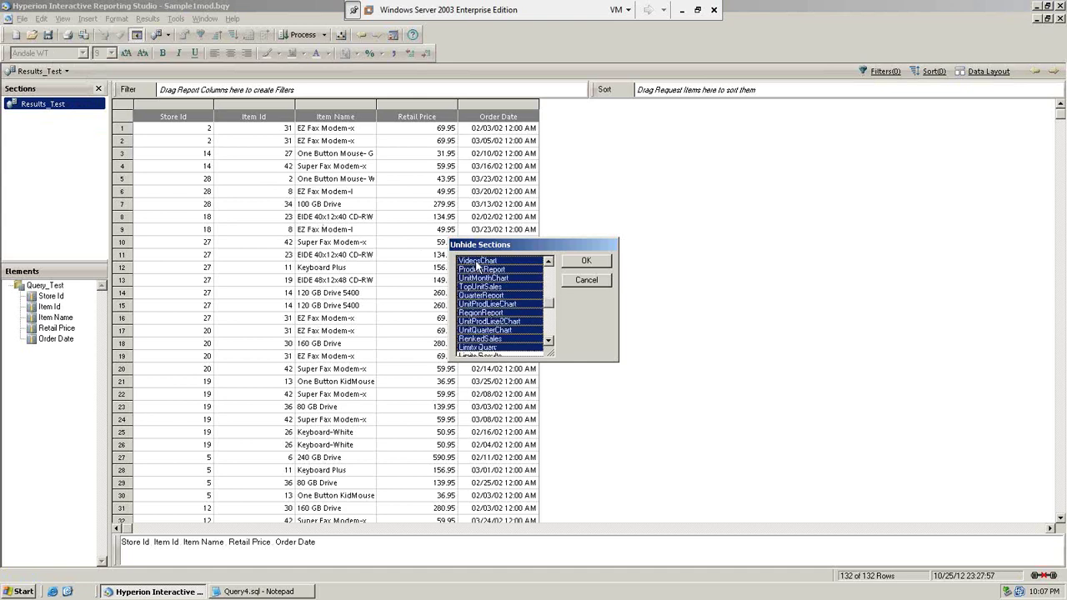
{"action": "scroll", "coordinate": [478, 265], "scroll_direction": "up", "scroll_amount": 4}
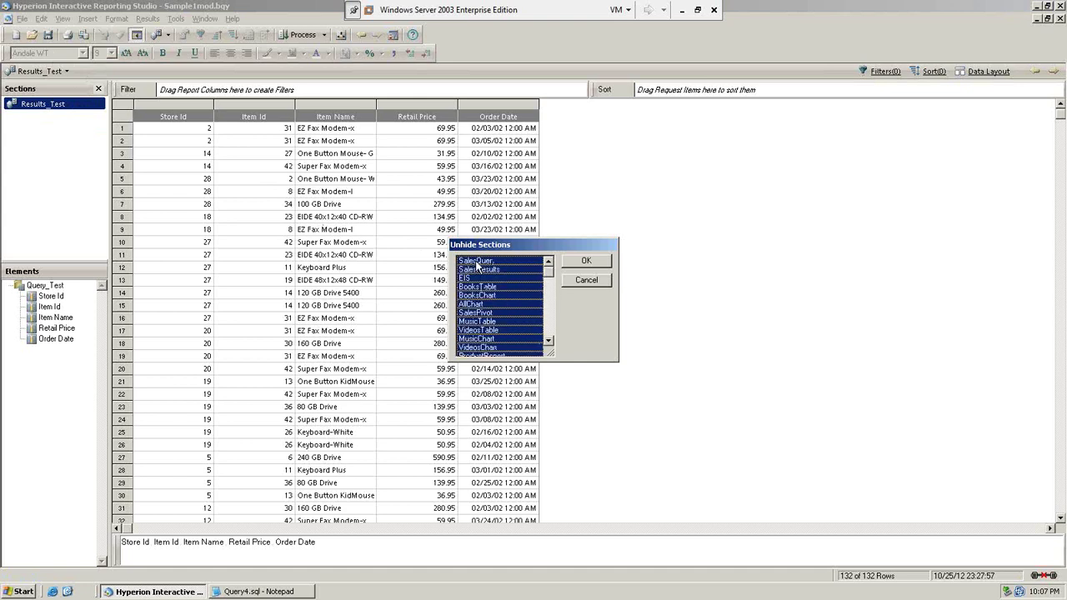
{"action": "scroll", "coordinate": [478, 265], "scroll_direction": "down", "scroll_amount": 1}
{"action": "left_click", "coordinate": [598, 262]}
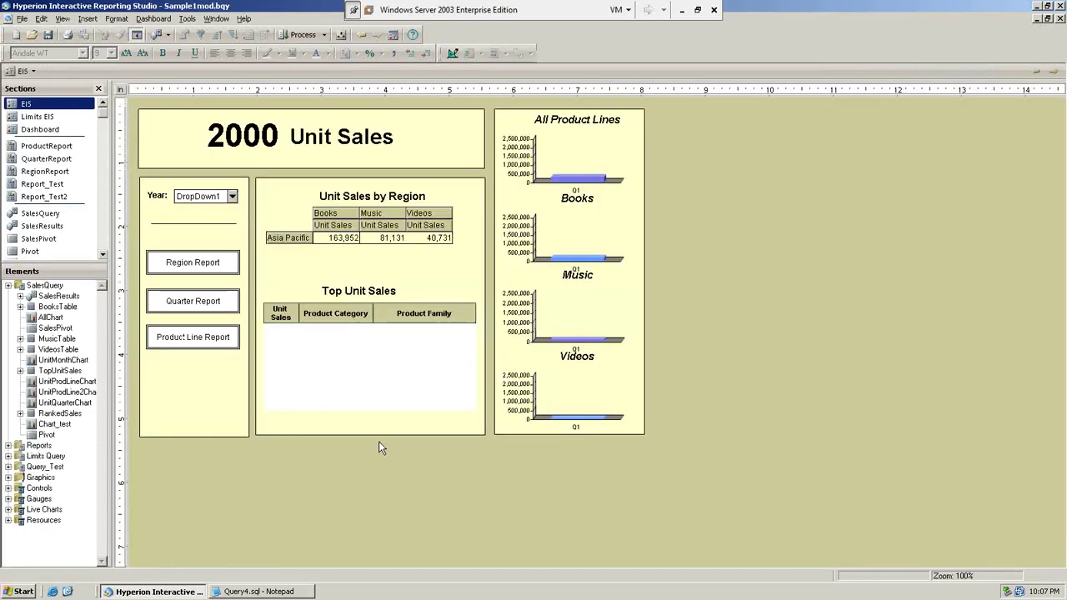
Add Alert('Hello World') to the EIS section's OnActivate script, test it in run mode and dismiss the alert.
{"action": "right_click", "coordinate": [389, 465]}
{"action": "left_click", "coordinate": [411, 472]}
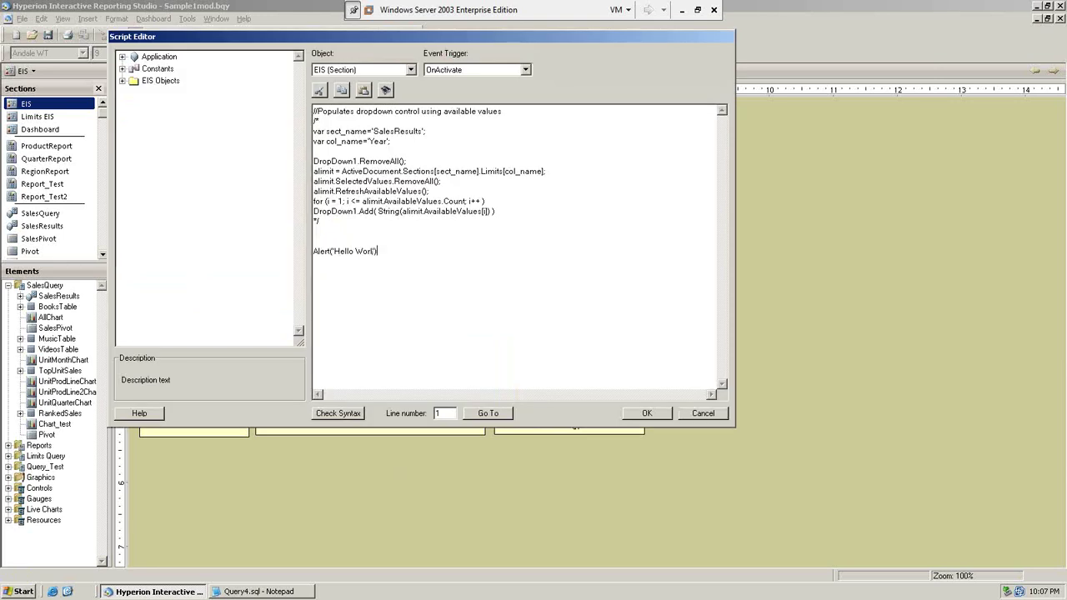
{"action": "left_click", "coordinate": [373, 252]}
{"action": "type", "text": "d"}
{"action": "left_click", "coordinate": [647, 415]}
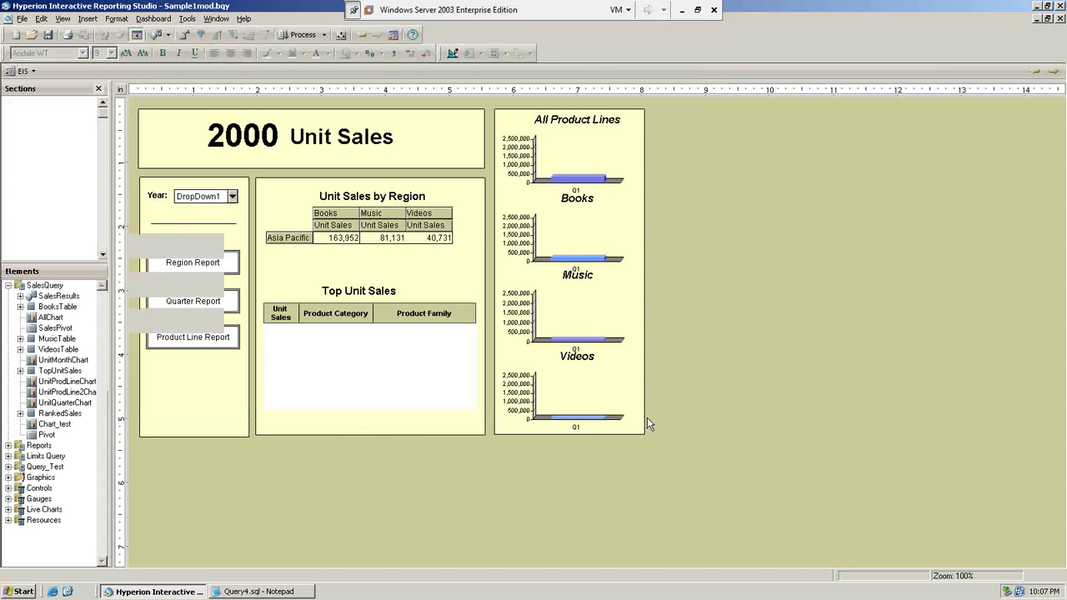
{"action": "key", "text": "ctrl+d"}
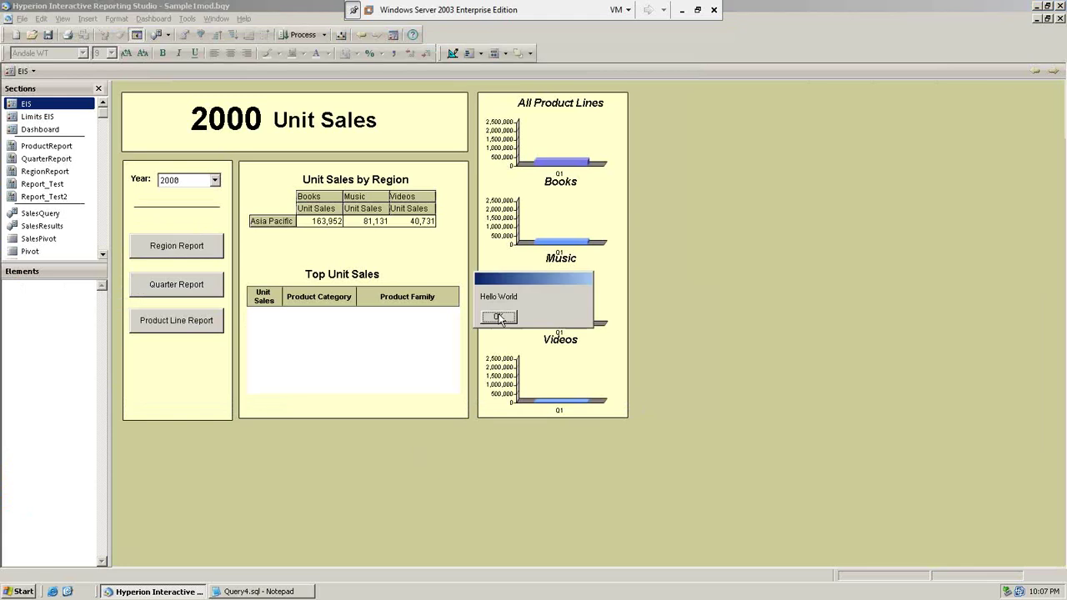
{"action": "left_click", "coordinate": [499, 317]}
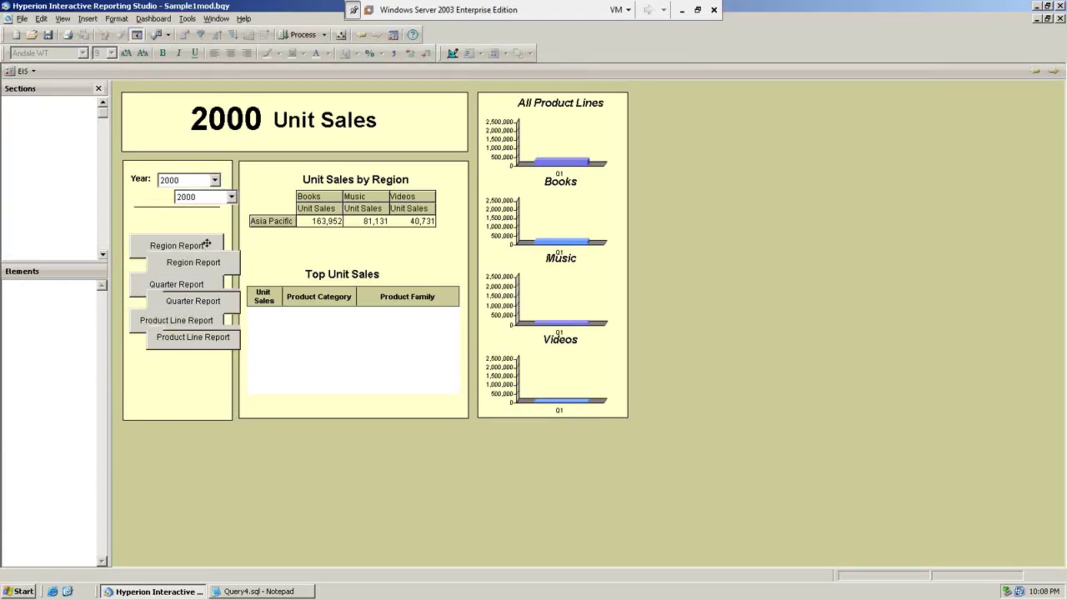
Place a new command button on the EIS dashboard just below the Top Unit Sales panel.
{"action": "left_click", "coordinate": [8, 487]}
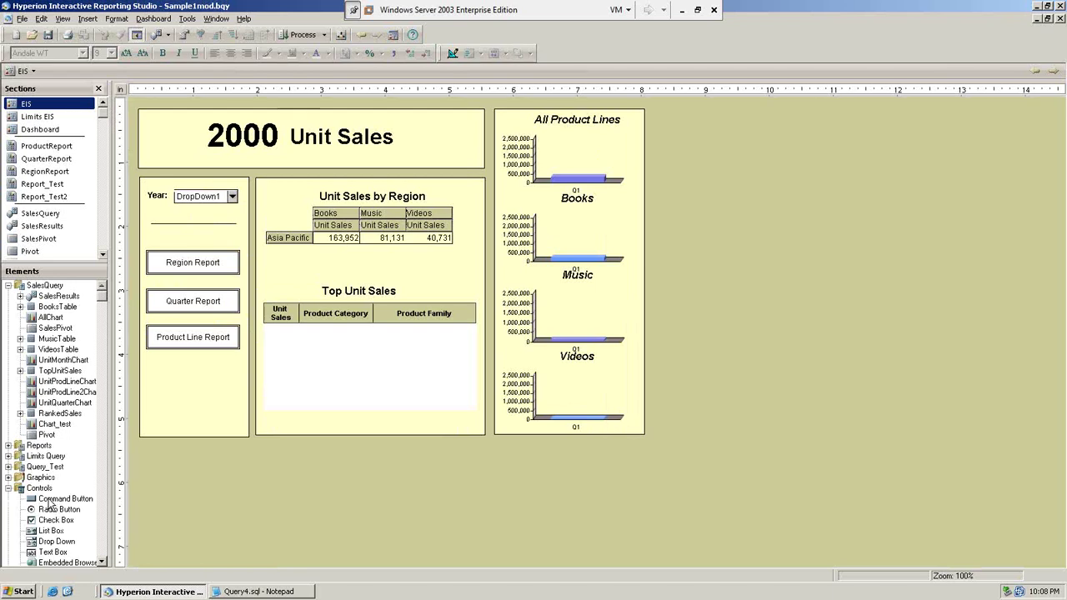
{"action": "left_click_drag", "start_coordinate": [58, 498], "coordinate": [324, 450]}
Edit the Hello World alert line in the EIS dashboard's scripts, test the alert in run mode and dismiss it.
{"action": "right_click", "coordinate": [420, 506]}
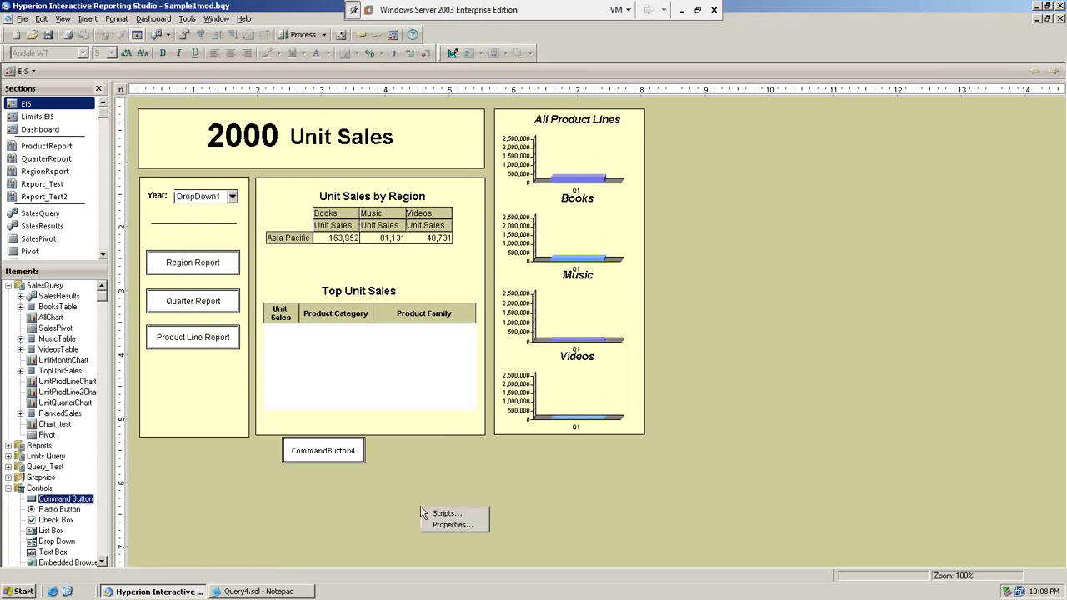
{"action": "left_click", "coordinate": [429, 512]}
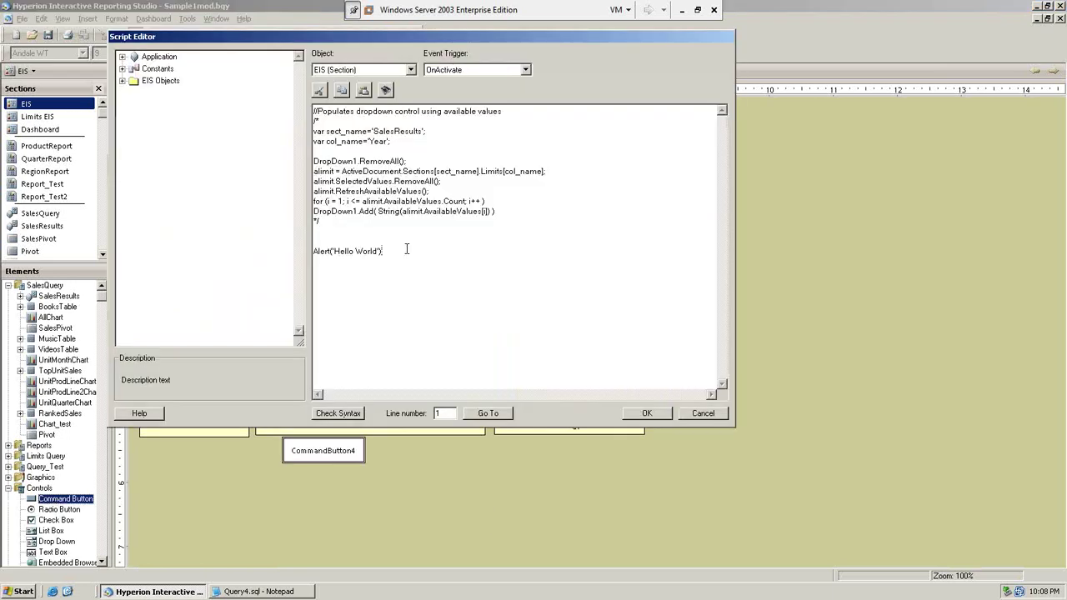
{"action": "key", "text": "shift+Left"}
{"action": "key", "text": "BackSpace"}
{"action": "triple_click", "coordinate": [368, 252]}
{"action": "left_click", "coordinate": [647, 413]}
{"action": "key", "text": "ctrl+d"}
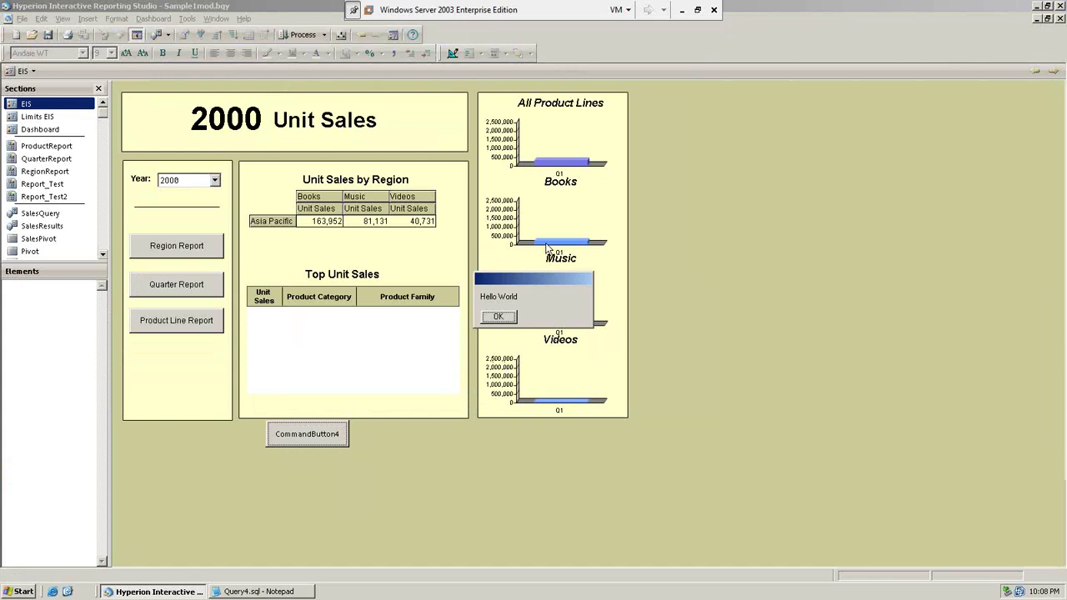
{"action": "left_click", "coordinate": [497, 315]}
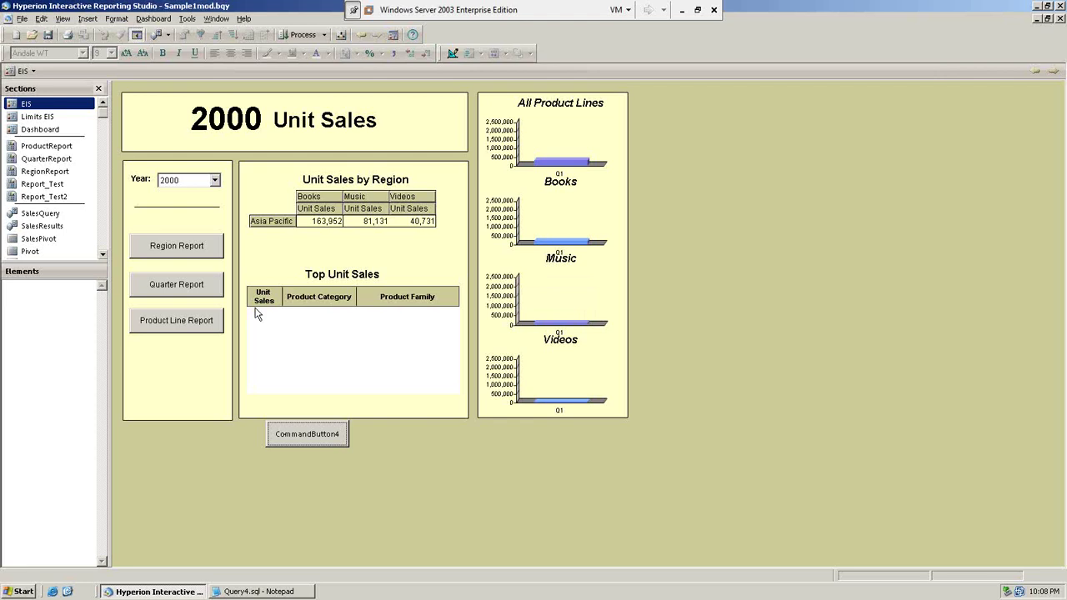
Open the region report from the EIS dashboard, and choose North America and South America in turn on Limits EIS.
{"action": "left_click", "coordinate": [187, 254]}
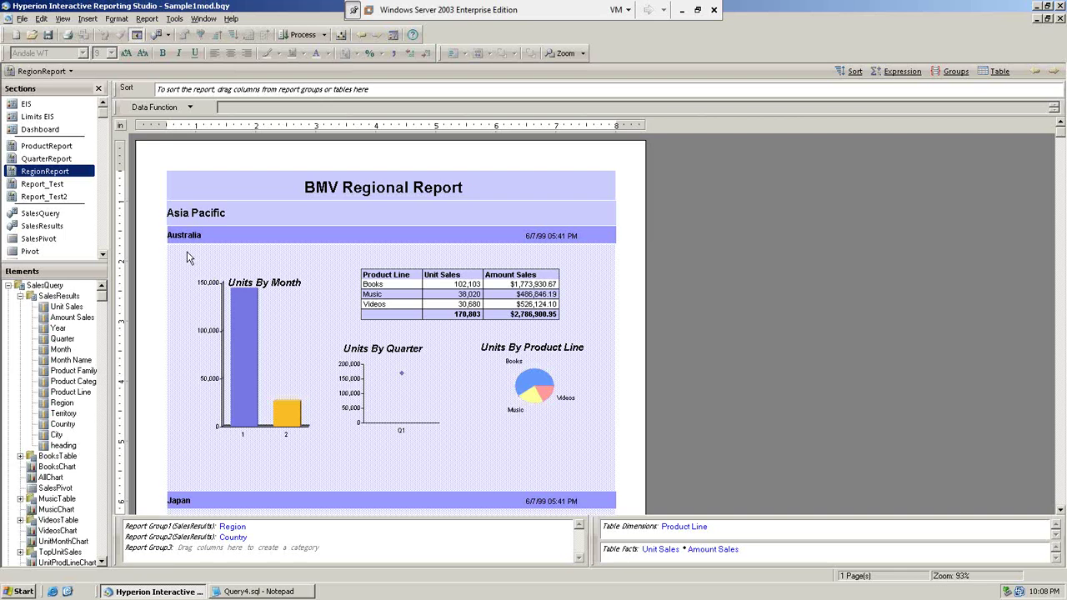
{"action": "left_click", "coordinate": [38, 116]}
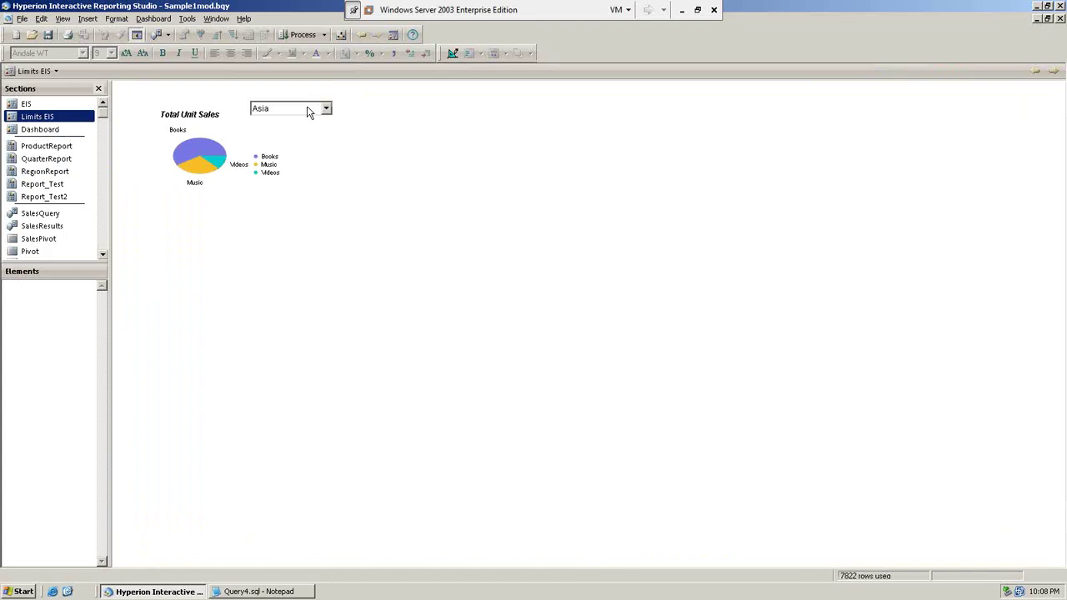
{"action": "left_click", "coordinate": [307, 112]}
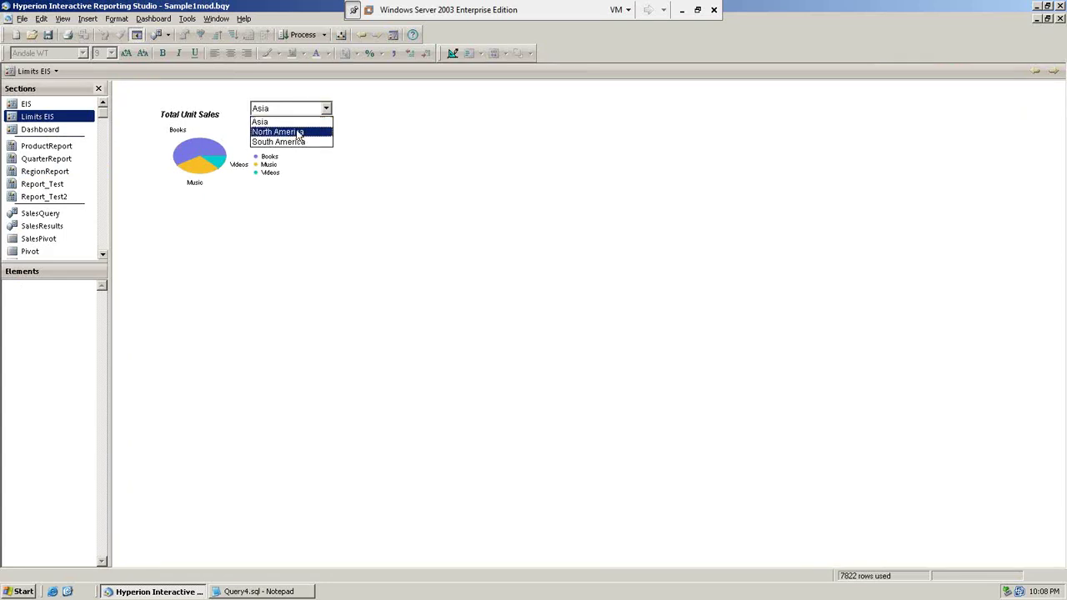
{"action": "left_click", "coordinate": [298, 133]}
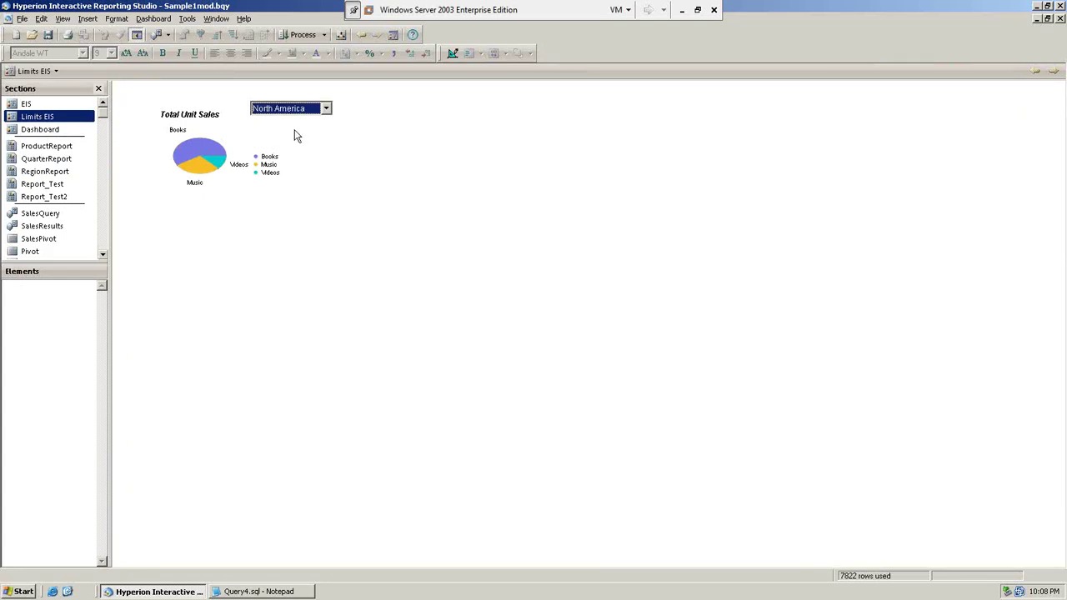
{"action": "left_click", "coordinate": [280, 109]}
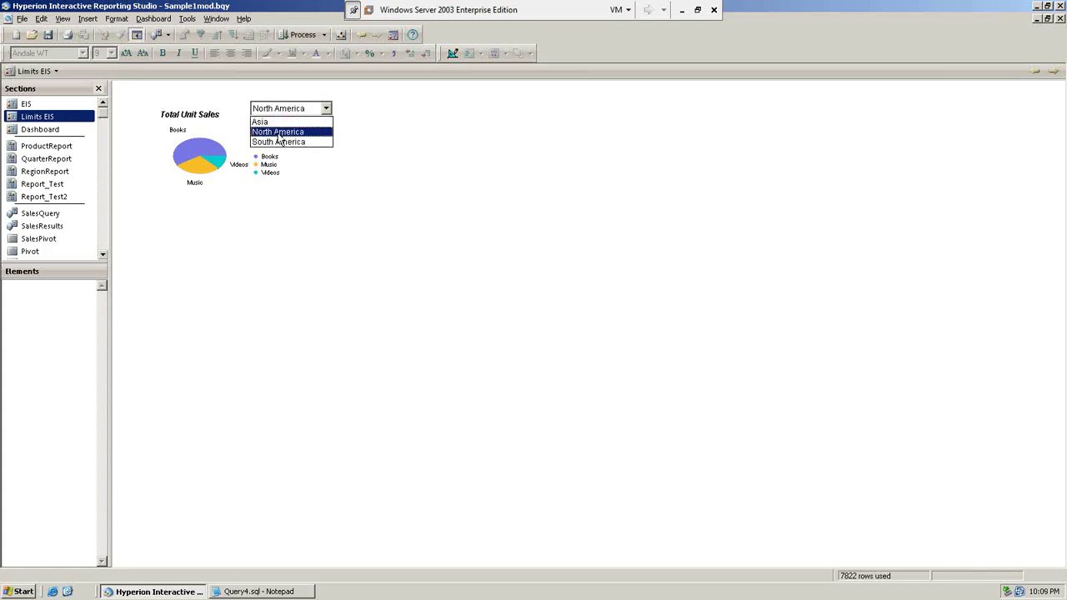
{"action": "left_click", "coordinate": [277, 142]}
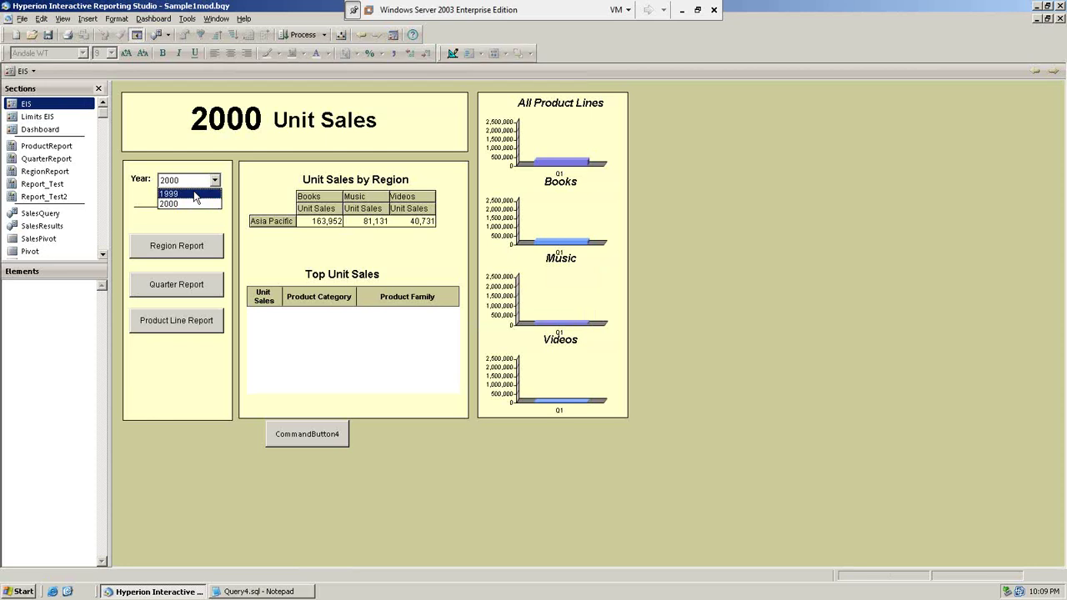
Switch the EIS dashboard's year to 1999 and back to 2000 to compare the unit sales pivot and charts.
{"action": "left_click", "coordinate": [195, 194]}
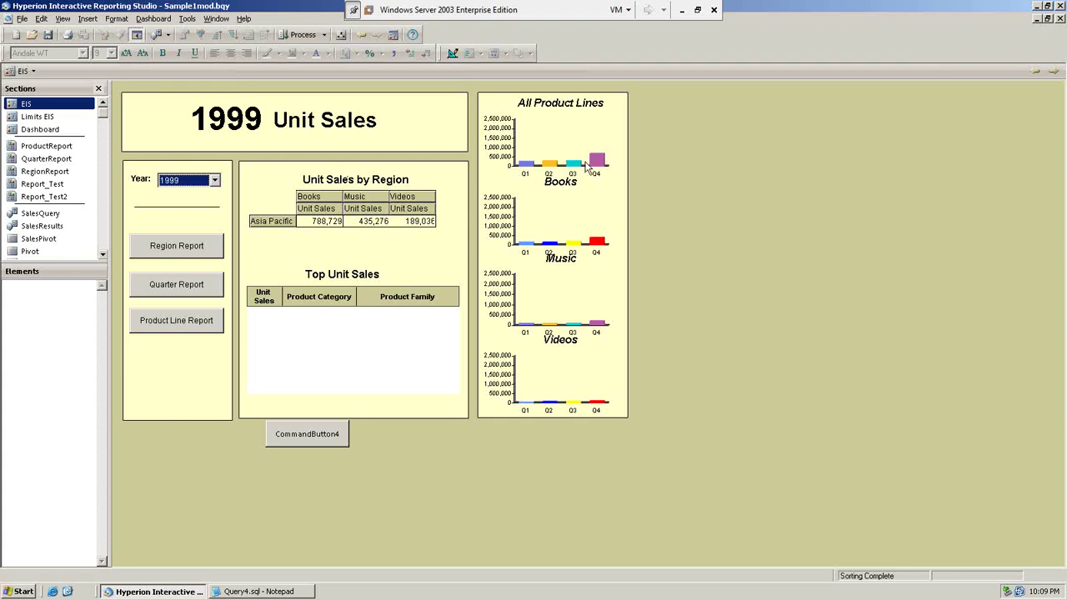
{"action": "left_click", "coordinate": [187, 179]}
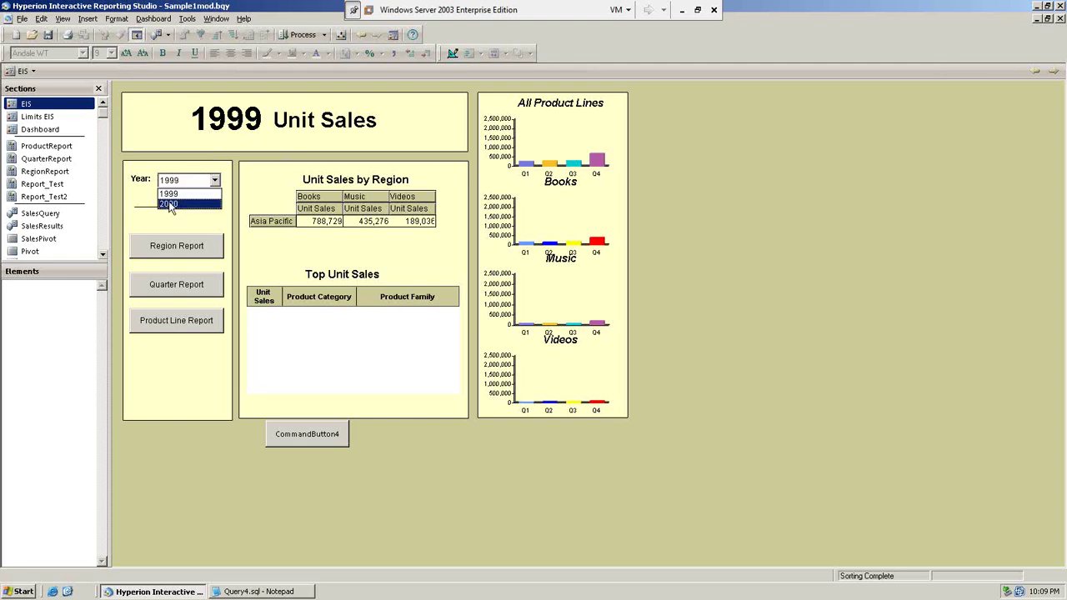
{"action": "left_click", "coordinate": [170, 204]}
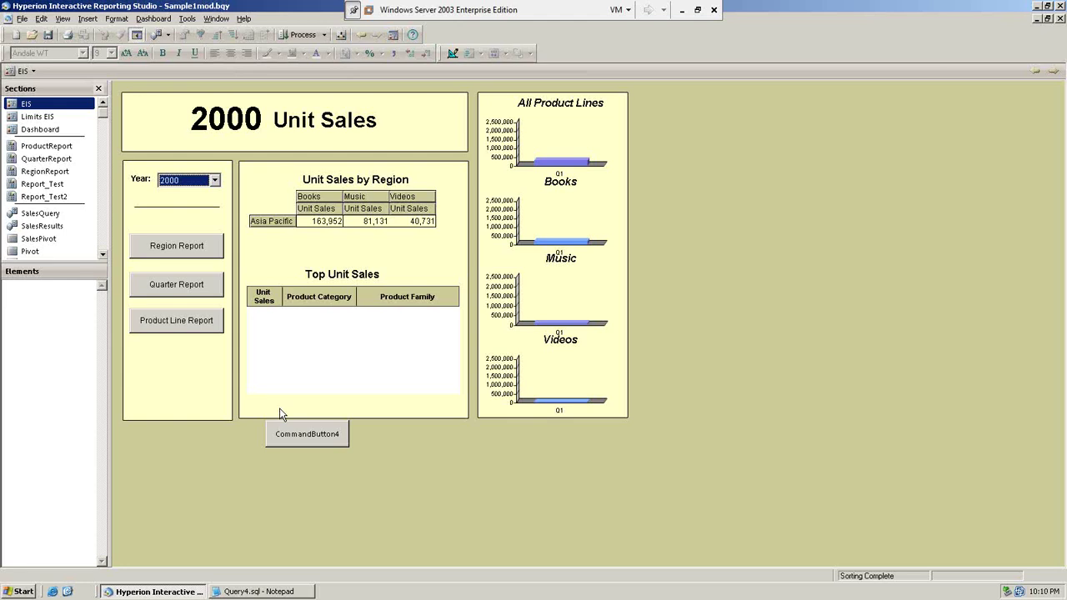
Make the embedded Unit Sales by Region pivot on the EIS dashboard a hyperlink and test it in run mode.
{"action": "key", "text": "ctrl+d"}
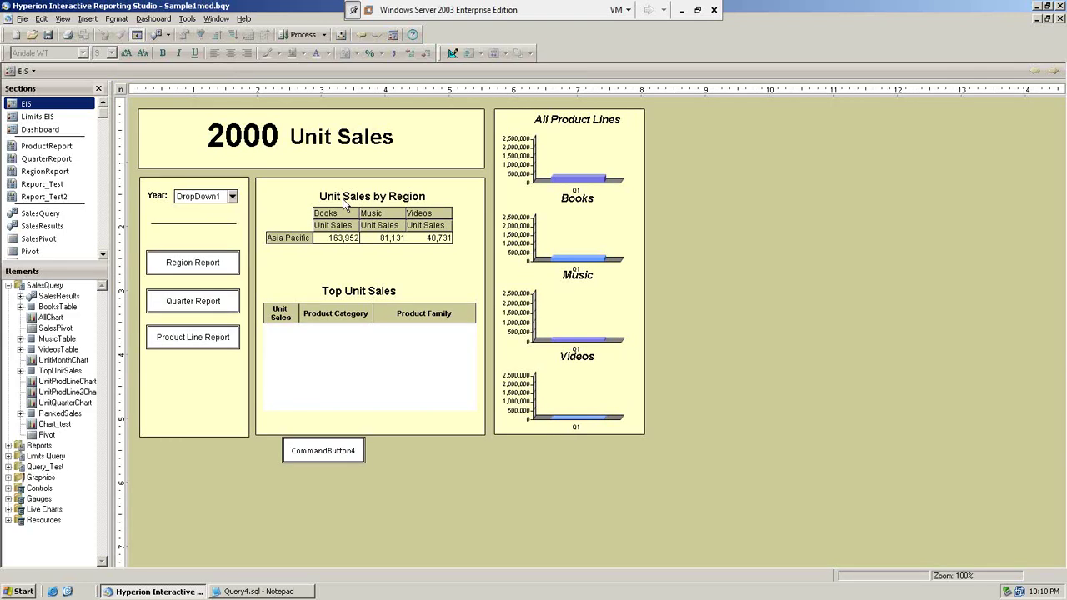
{"action": "right_click", "coordinate": [340, 214]}
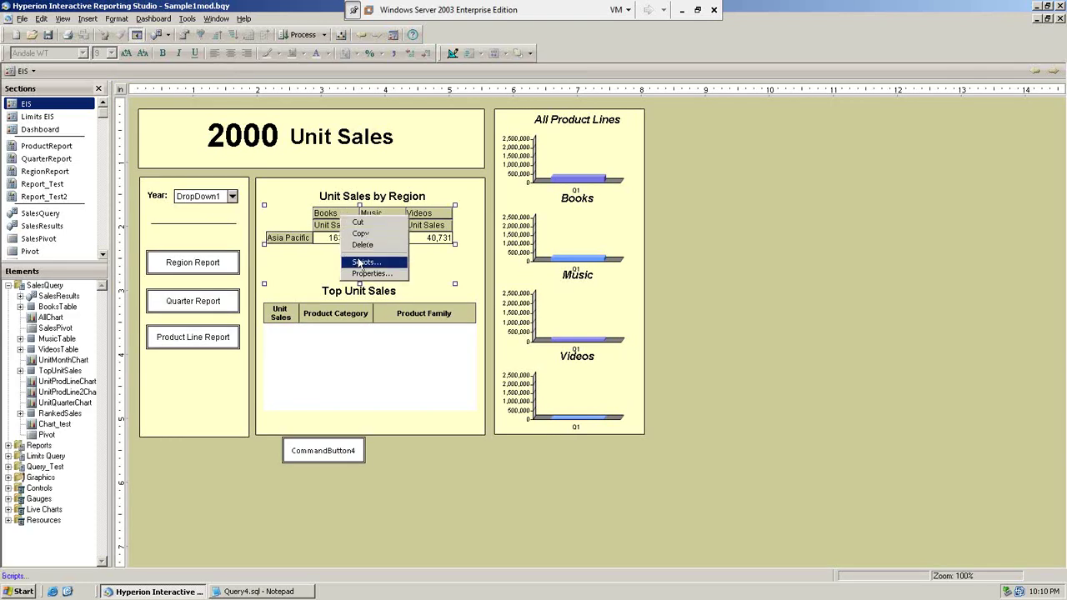
{"action": "left_click", "coordinate": [371, 273]}
{"action": "left_click", "coordinate": [608, 403]}
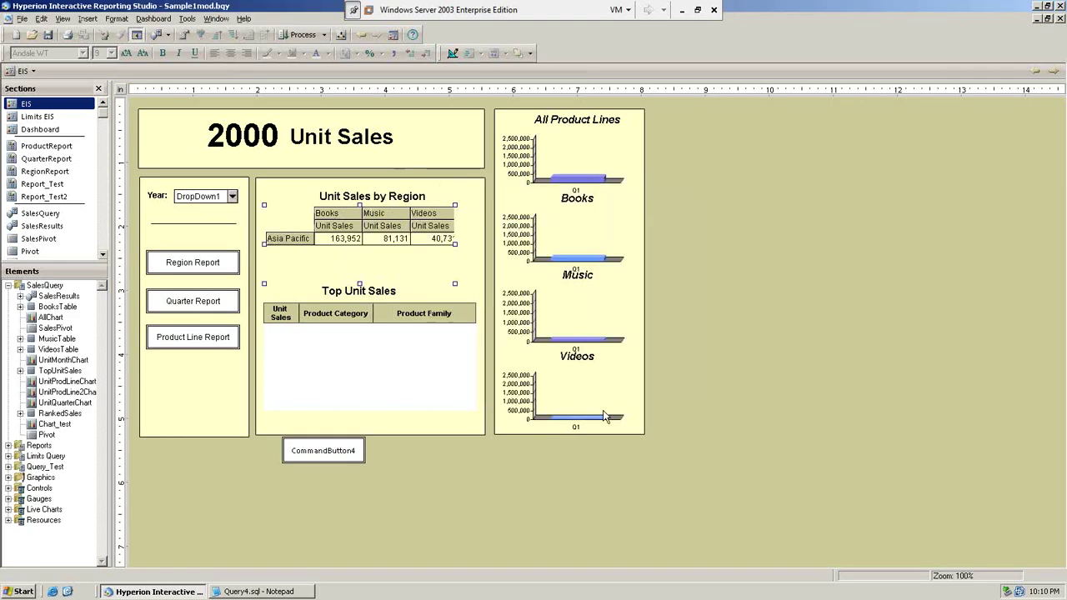
{"action": "right_click", "coordinate": [400, 241]}
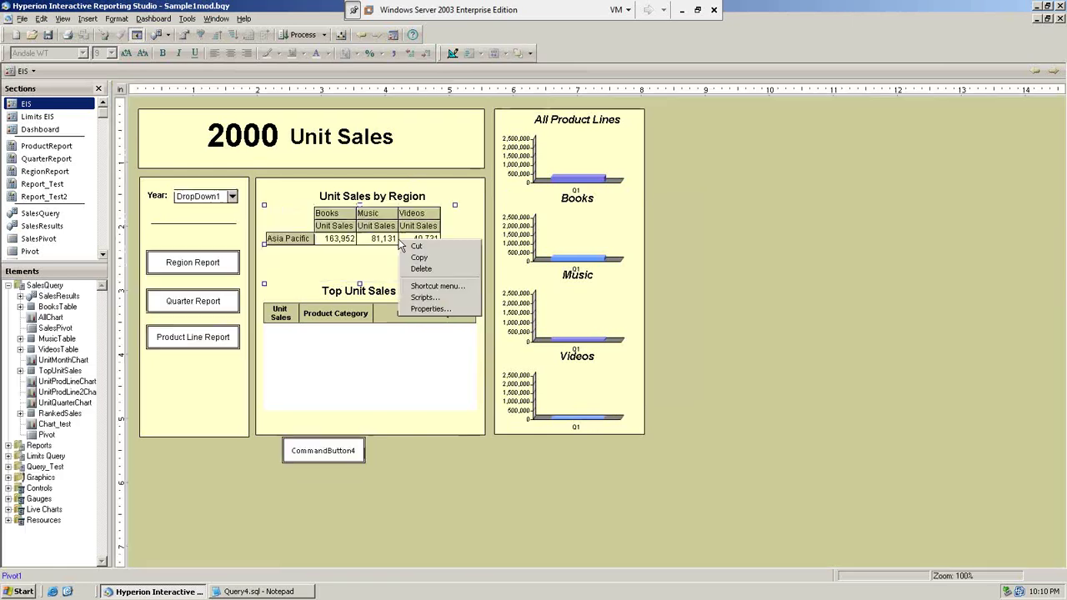
{"action": "left_click", "coordinate": [423, 299]}
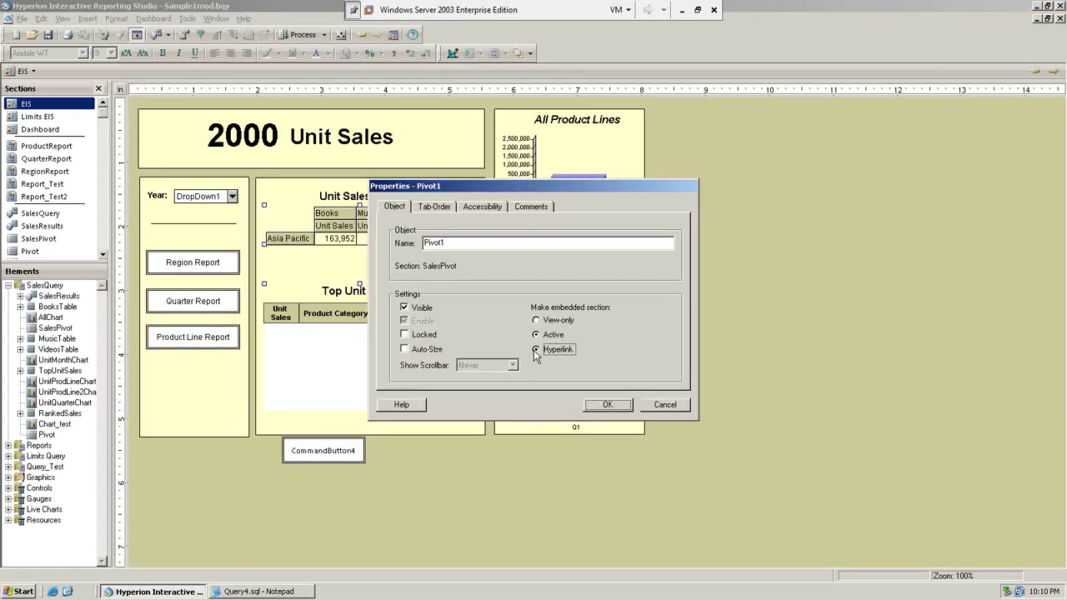
{"action": "left_click", "coordinate": [619, 406]}
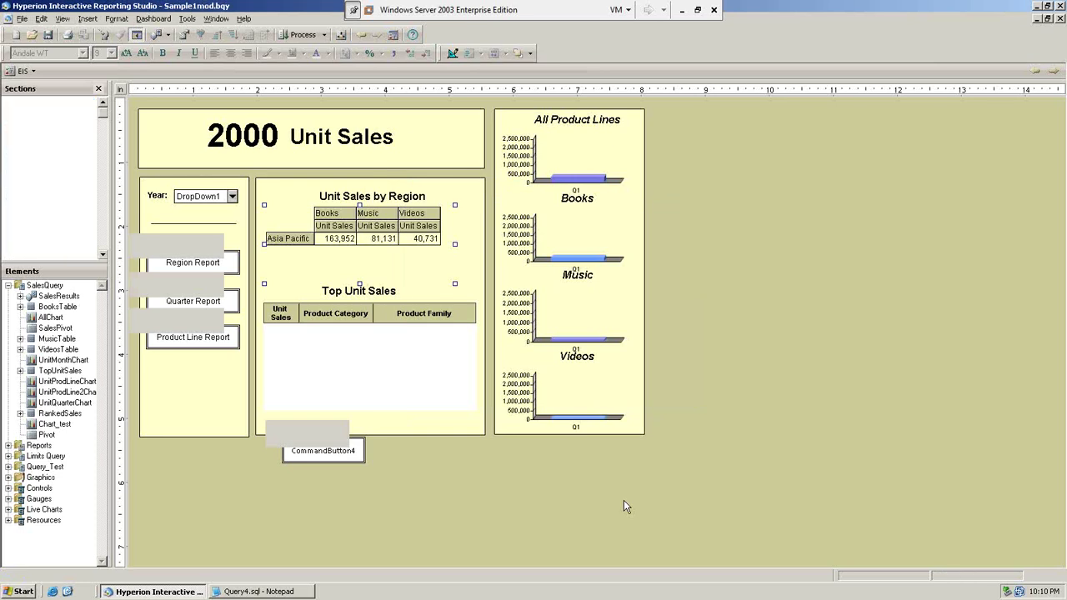
{"action": "key", "text": "ctrl+d"}
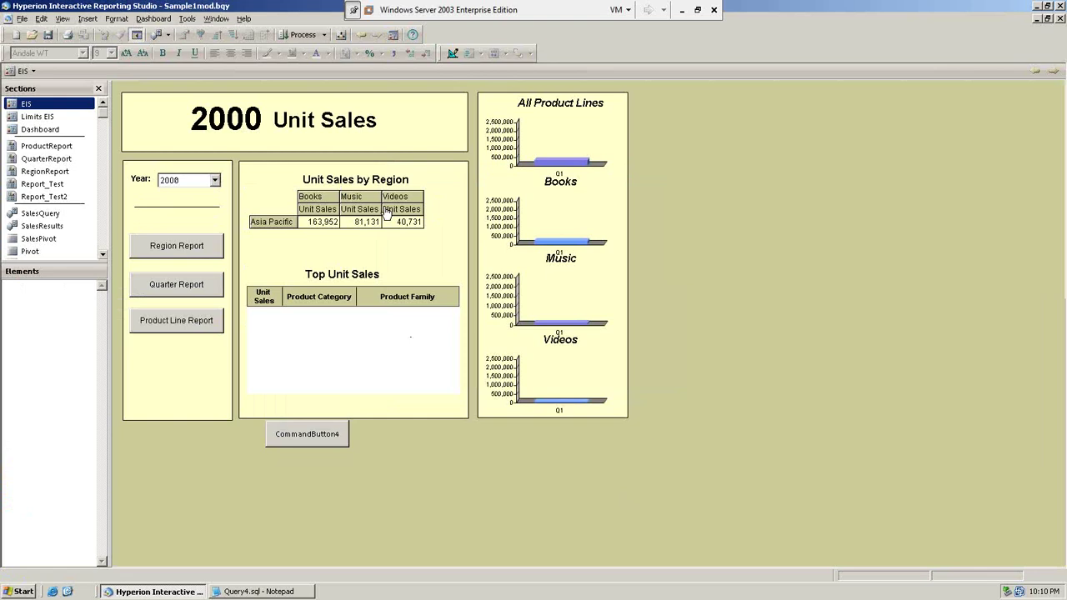
{"action": "left_click", "coordinate": [385, 215]}
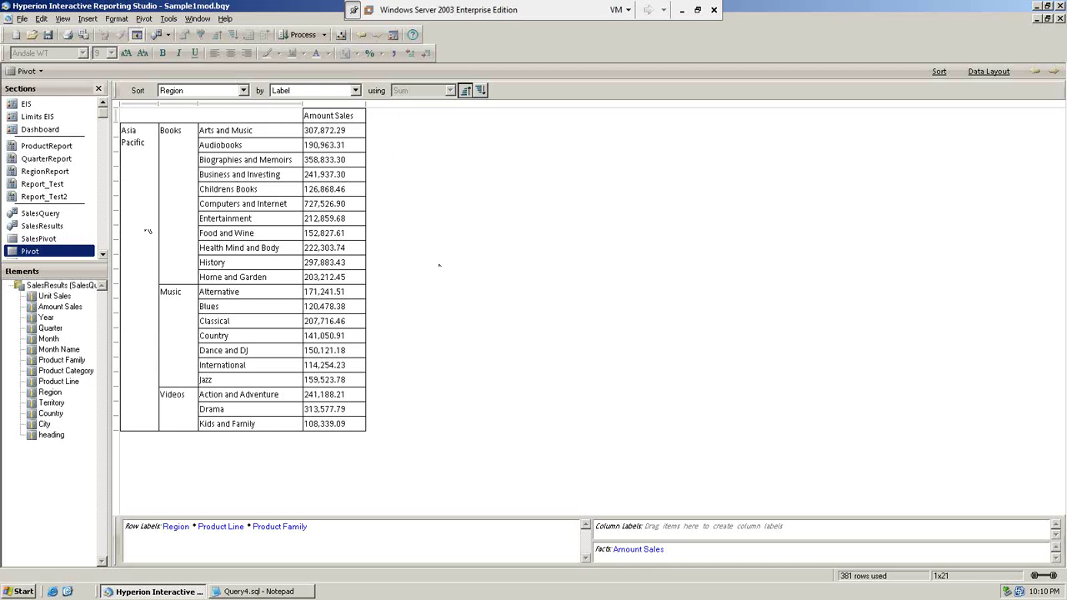
Review the SalesQuery data model, its SalesResults rows, and the SalesPivot and Pivot sections built on them.
{"action": "left_click", "coordinate": [42, 213]}
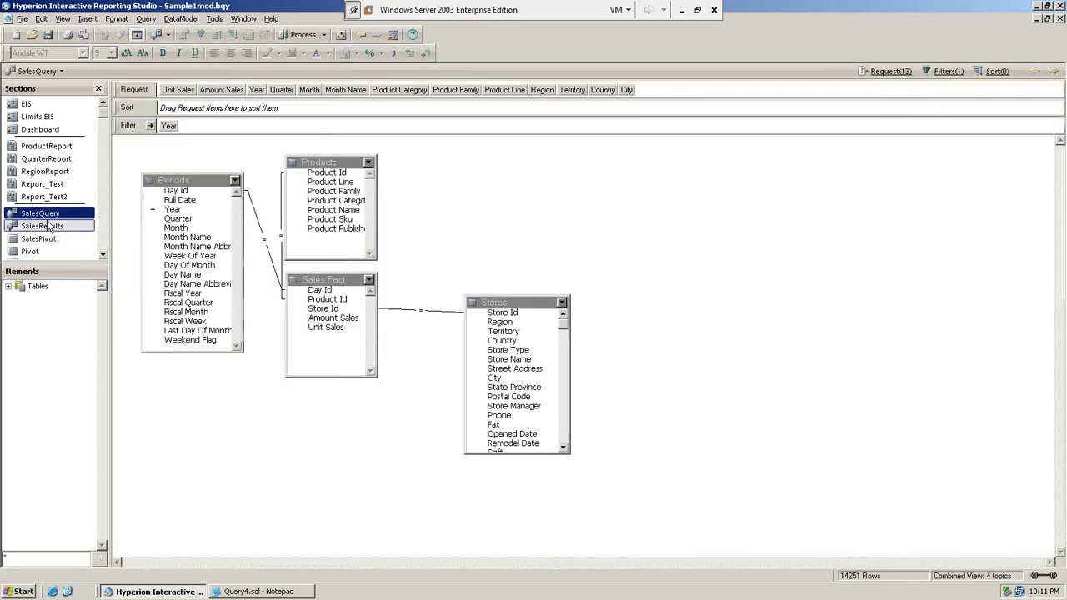
{"action": "left_click", "coordinate": [50, 226]}
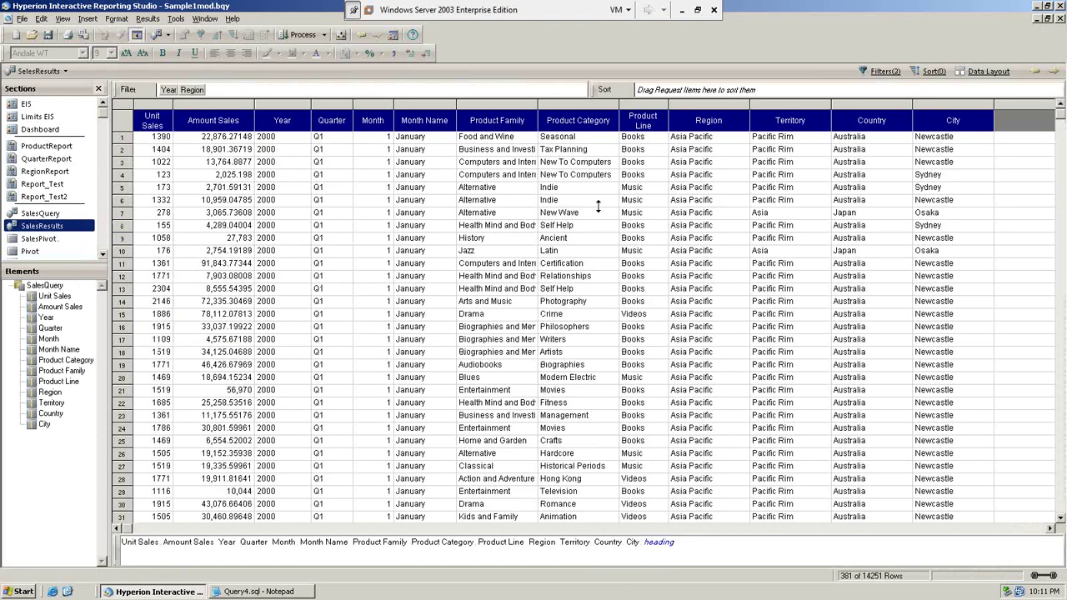
{"action": "left_click", "coordinate": [33, 240]}
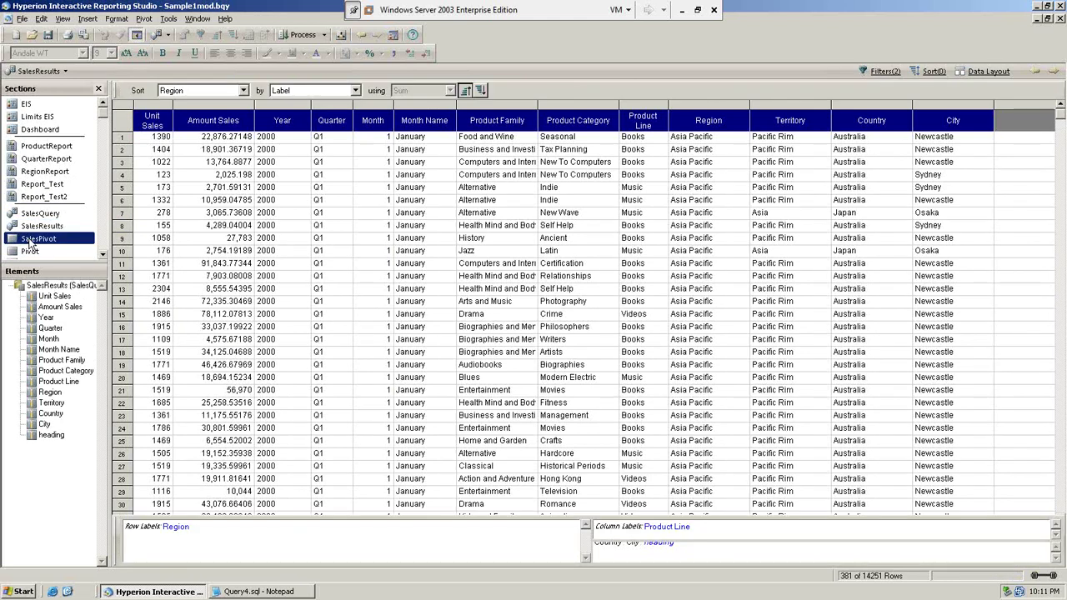
{"action": "left_click", "coordinate": [37, 251]}
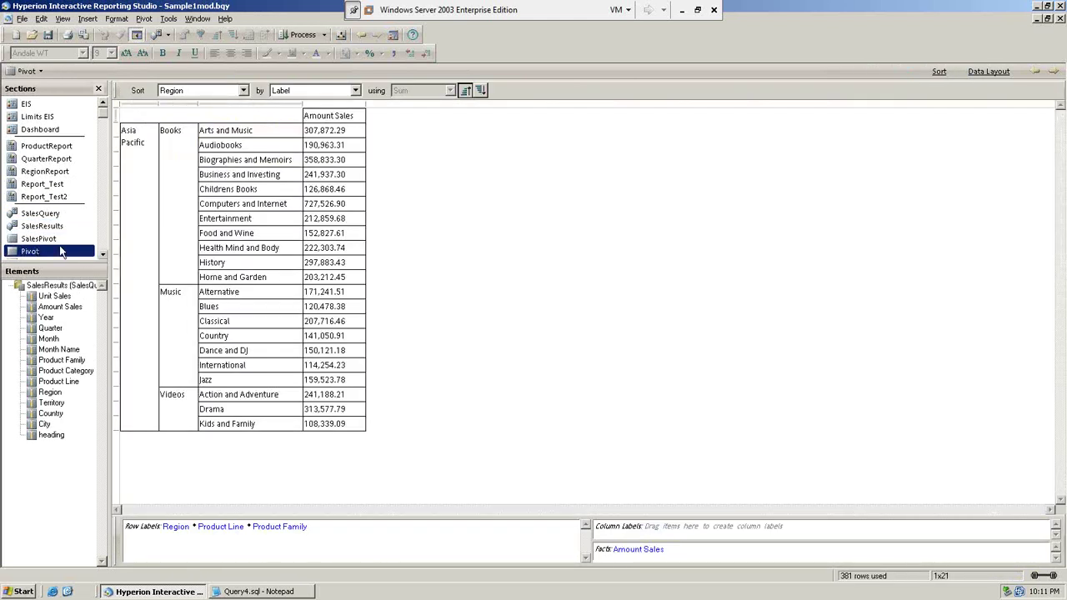
{"action": "key", "text": "Up"}
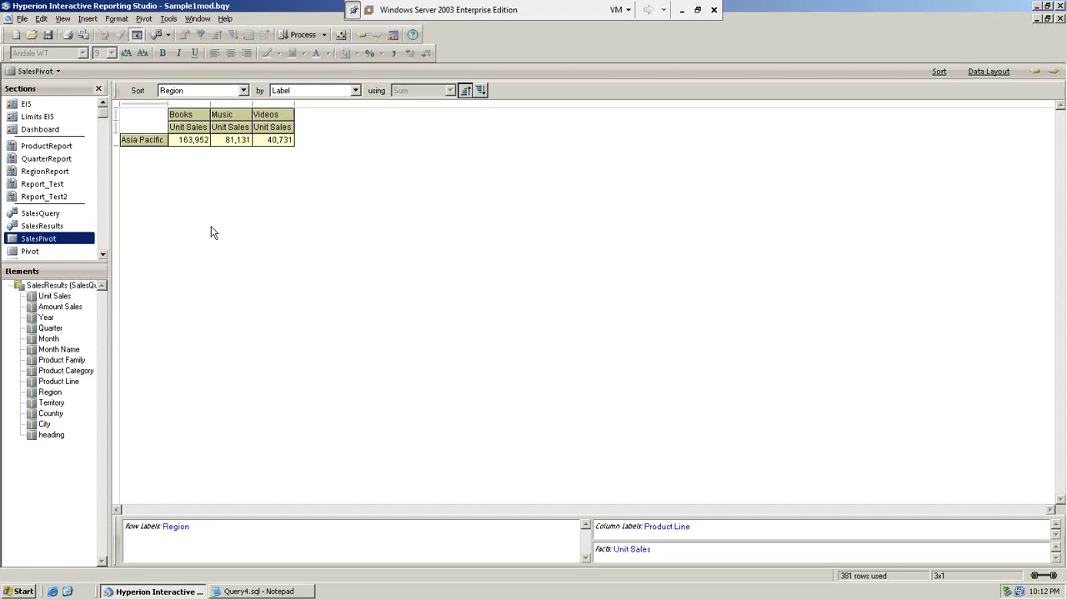
{"action": "left_click", "coordinate": [103, 233]}
{"action": "left_click", "coordinate": [100, 165]}
Compare the data models of the document's three queries: SalesQuery, Limits Query and Query_Test.
{"action": "left_click", "coordinate": [41, 213]}
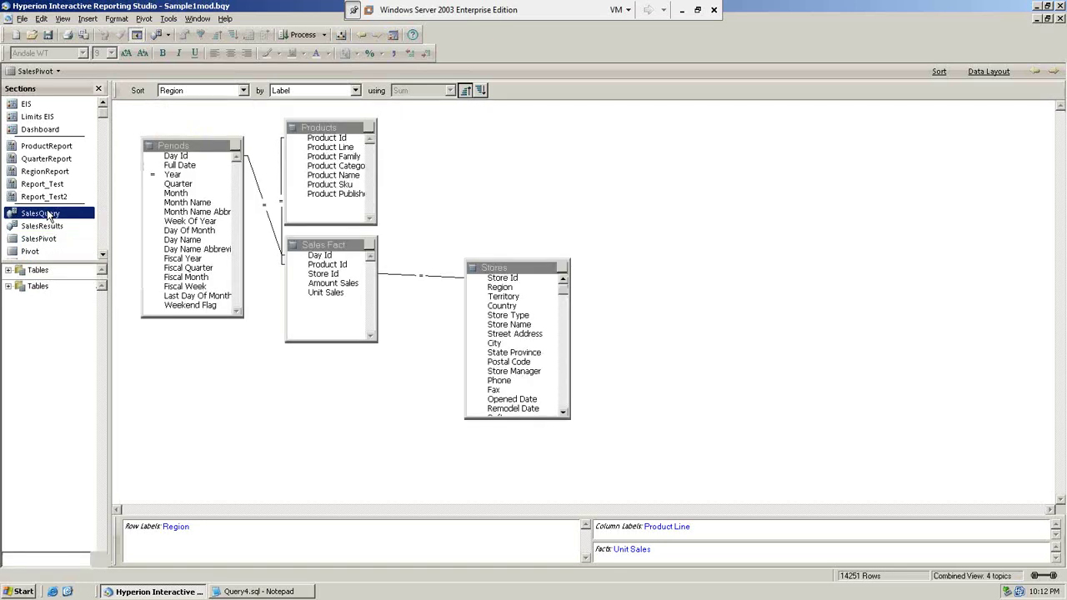
{"action": "left_click", "coordinate": [103, 254]}
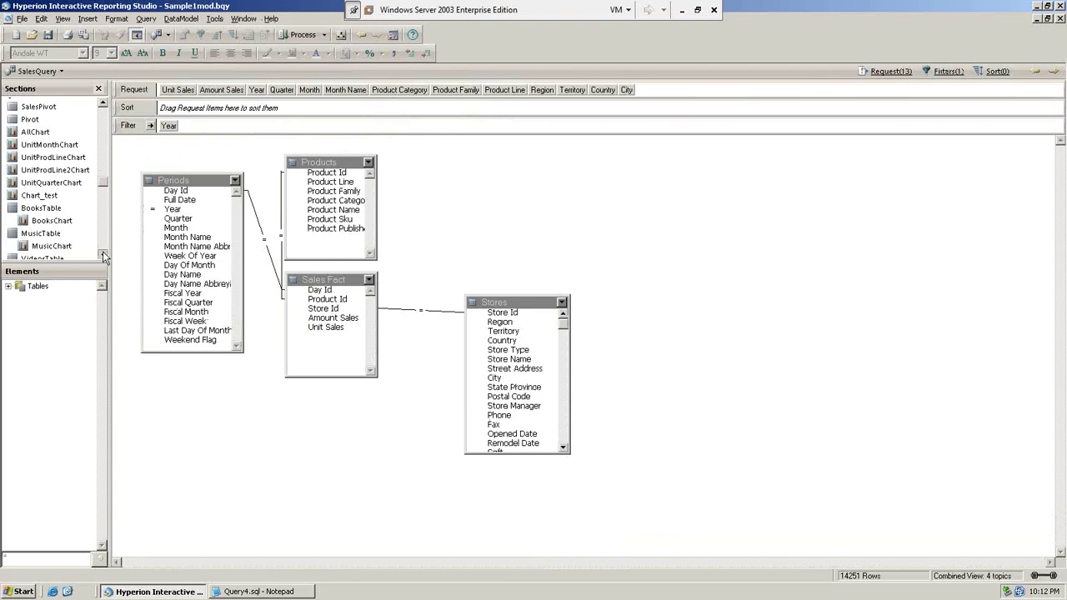
{"action": "left_click", "coordinate": [103, 254]}
{"action": "left_click", "coordinate": [103, 254]}
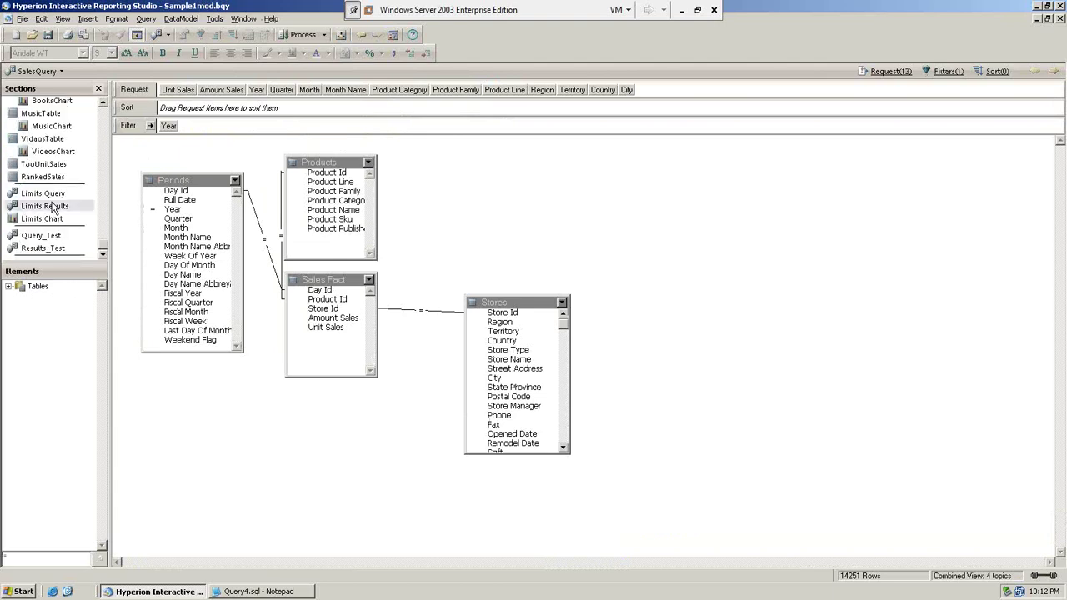
{"action": "left_click", "coordinate": [43, 194]}
{"action": "left_click", "coordinate": [43, 193]}
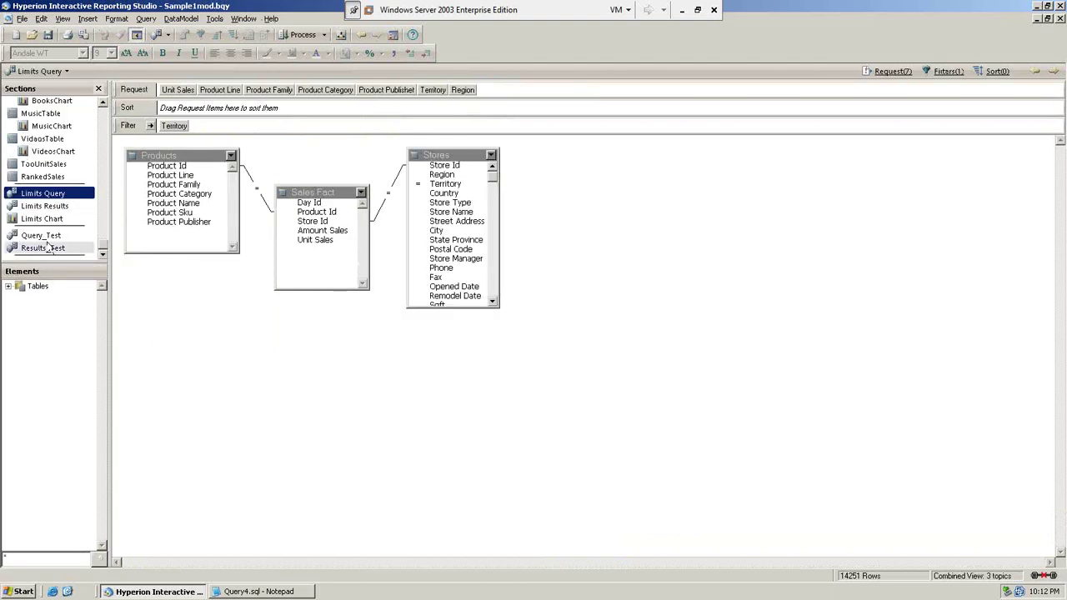
{"action": "left_click", "coordinate": [40, 235]}
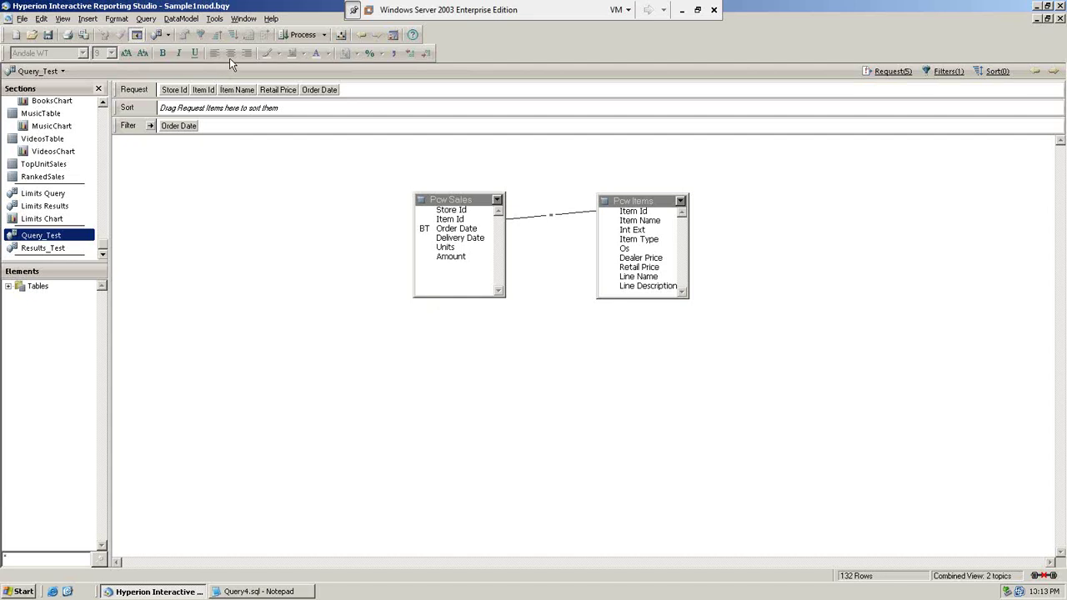
Check the status and using query of the Sample.oce and DDS Sample.oce connections in the Connections Manager.
{"action": "left_click", "coordinate": [214, 18]}
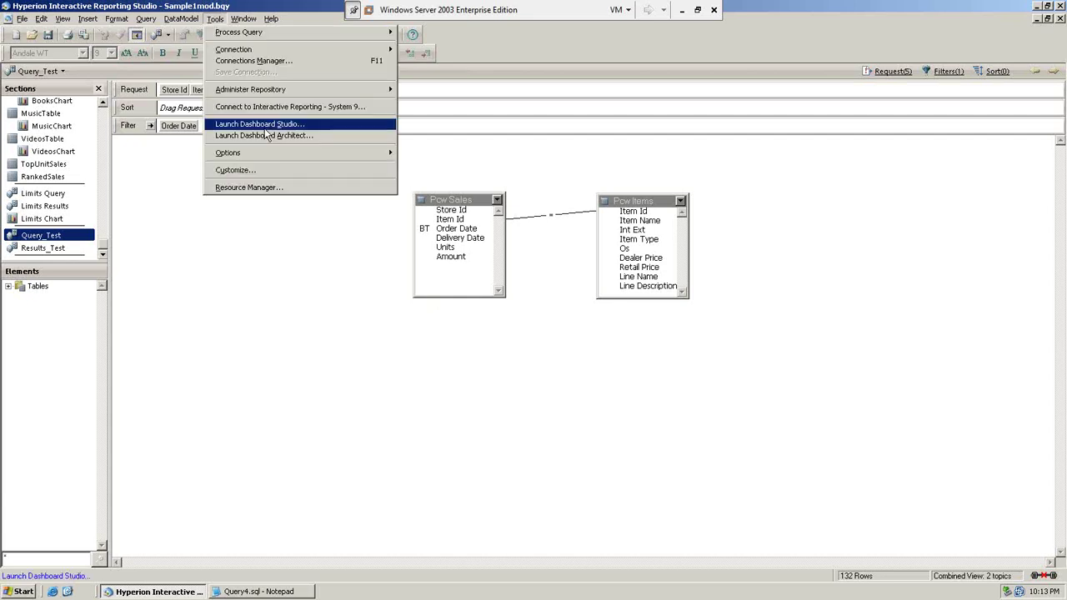
{"action": "left_click", "coordinate": [264, 63]}
{"action": "left_click", "coordinate": [419, 267]}
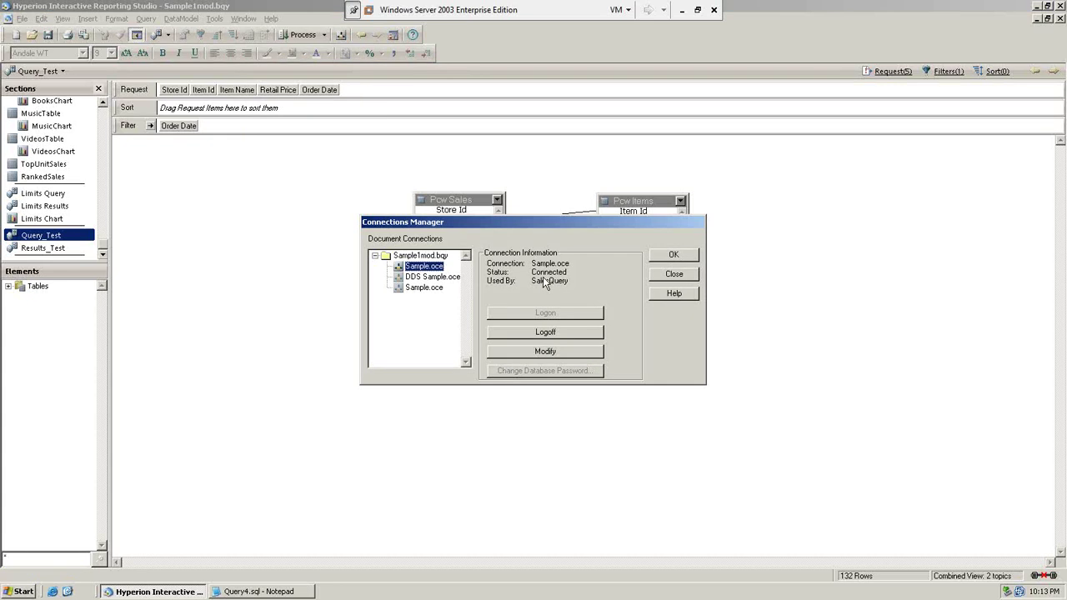
{"action": "left_click", "coordinate": [422, 278]}
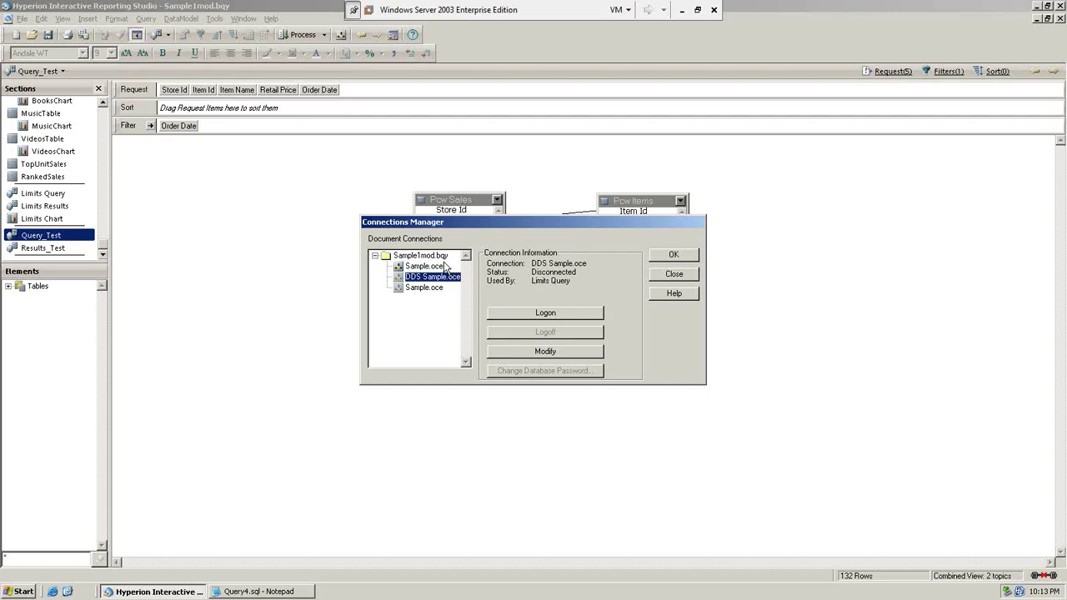
{"action": "left_click", "coordinate": [673, 274]}
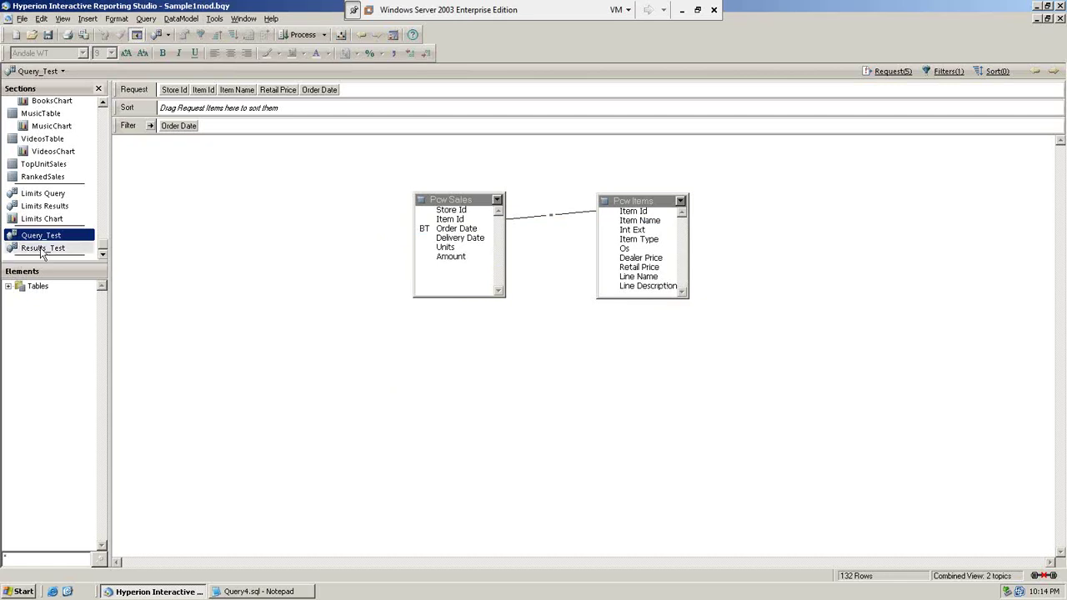
Log on to DDS Sample.oce from Limits Query with blank credentials, and show the expanded Local Results in its element catalog.
{"action": "left_click", "coordinate": [57, 197]}
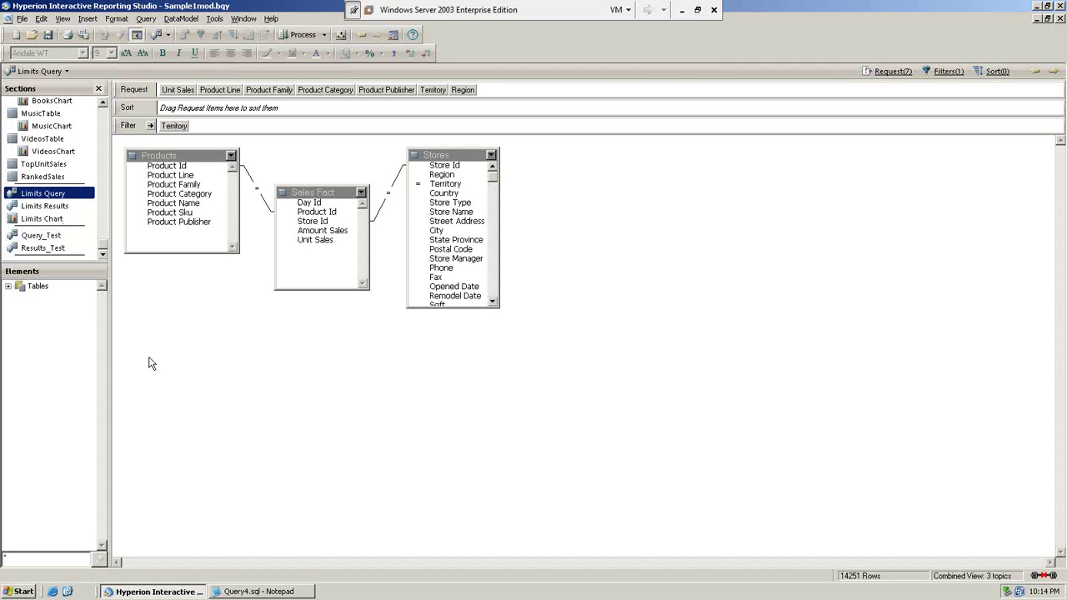
{"action": "left_click", "coordinate": [8, 286]}
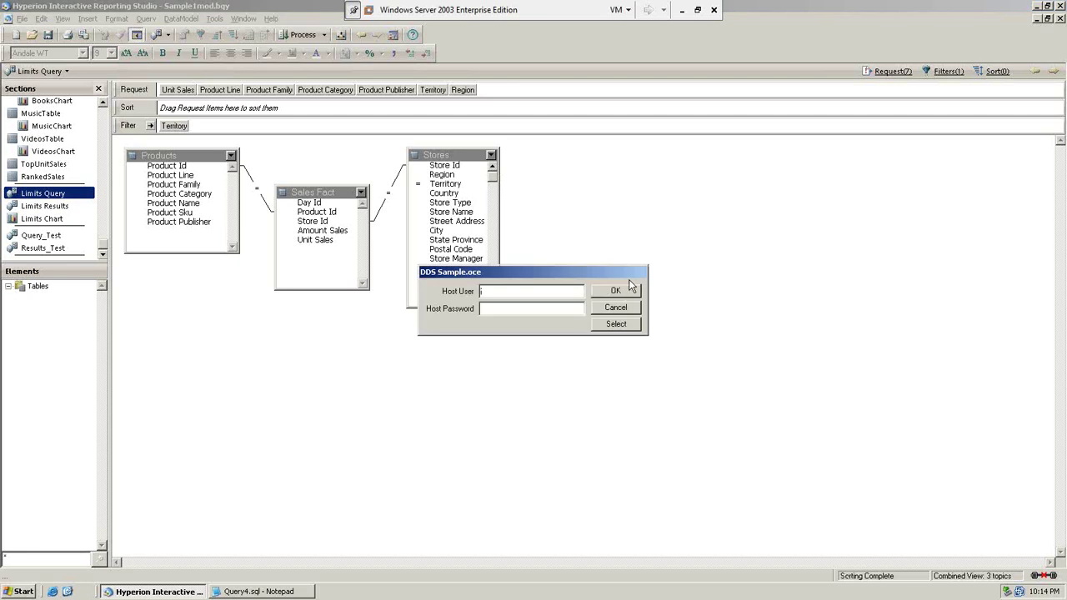
{"action": "left_click", "coordinate": [621, 288]}
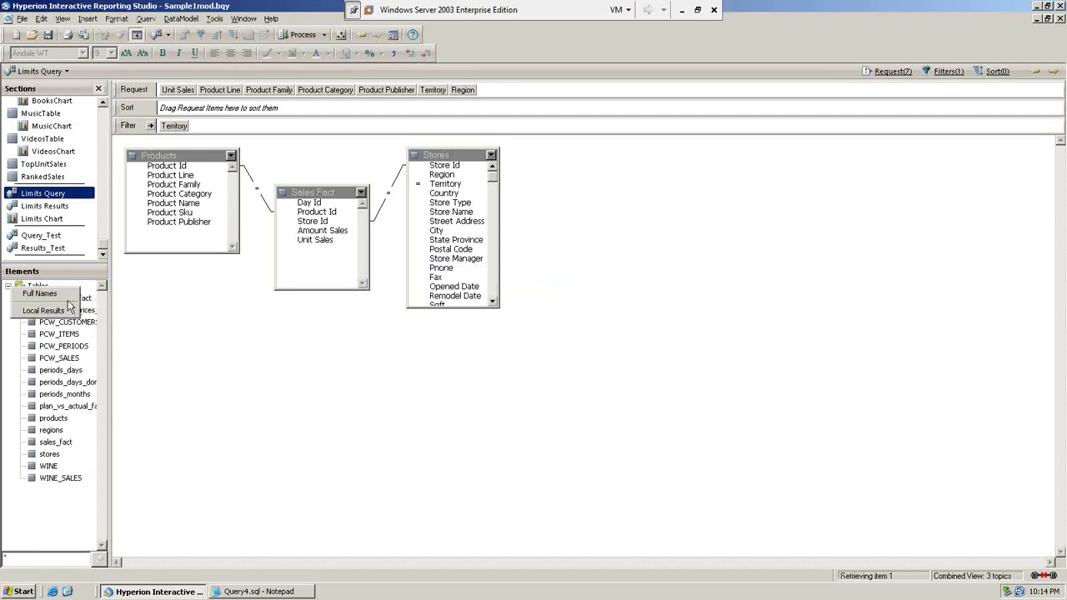
{"action": "left_click", "coordinate": [46, 311]}
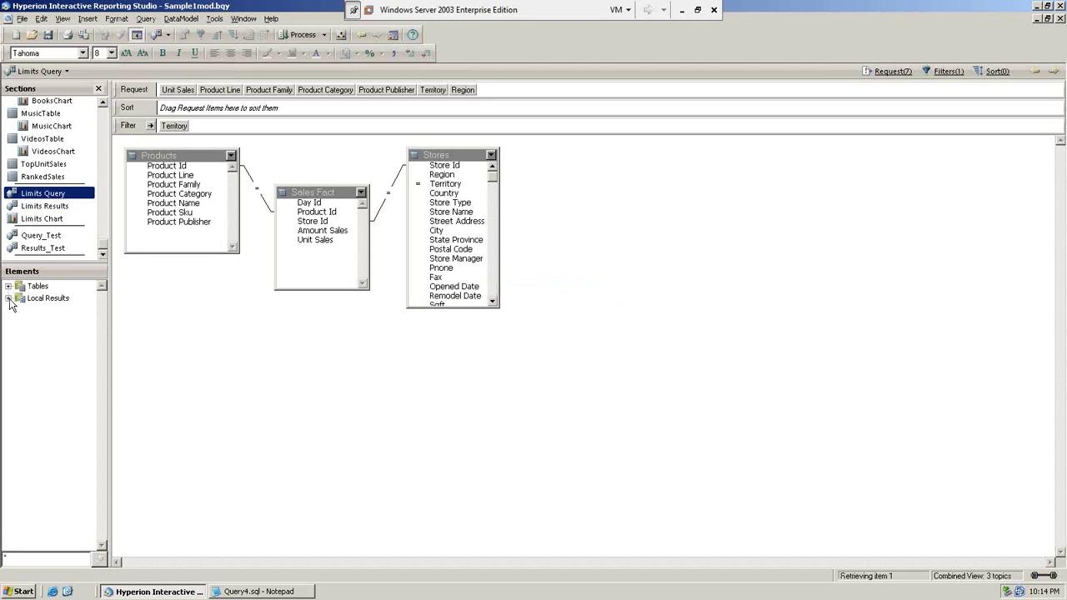
{"action": "left_click", "coordinate": [8, 298]}
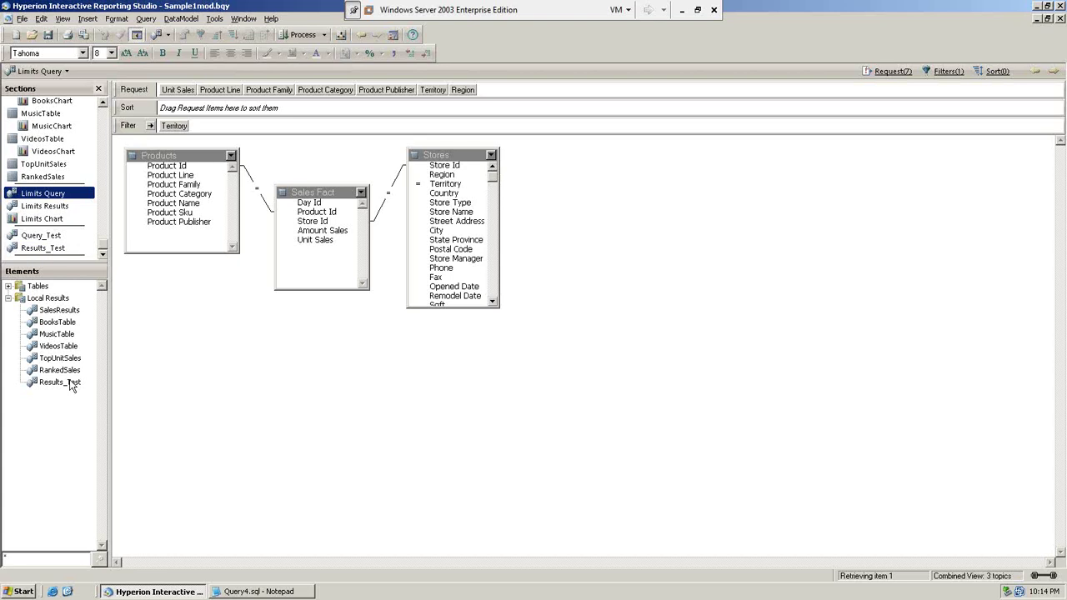
Add the SalesResults and MusicTable local results as topics in the Limits Query data model, below the existing tables.
{"action": "scroll", "coordinate": [105, 235], "scroll_direction": "up", "scroll_amount": 5}
{"action": "left_click", "coordinate": [60, 310]}
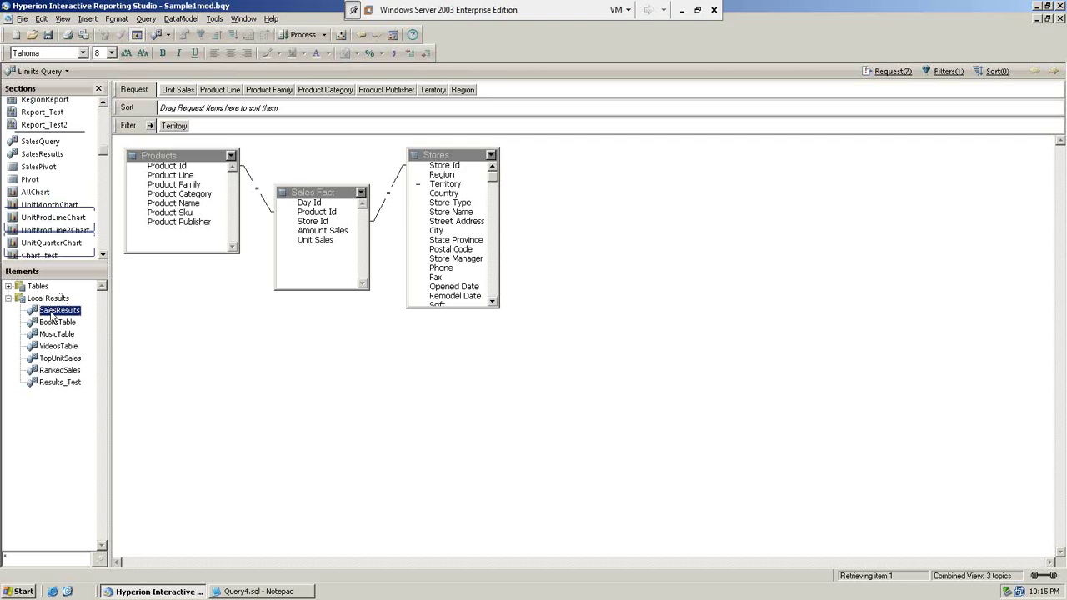
{"action": "left_click_drag", "start_coordinate": [51, 315], "coordinate": [478, 360]}
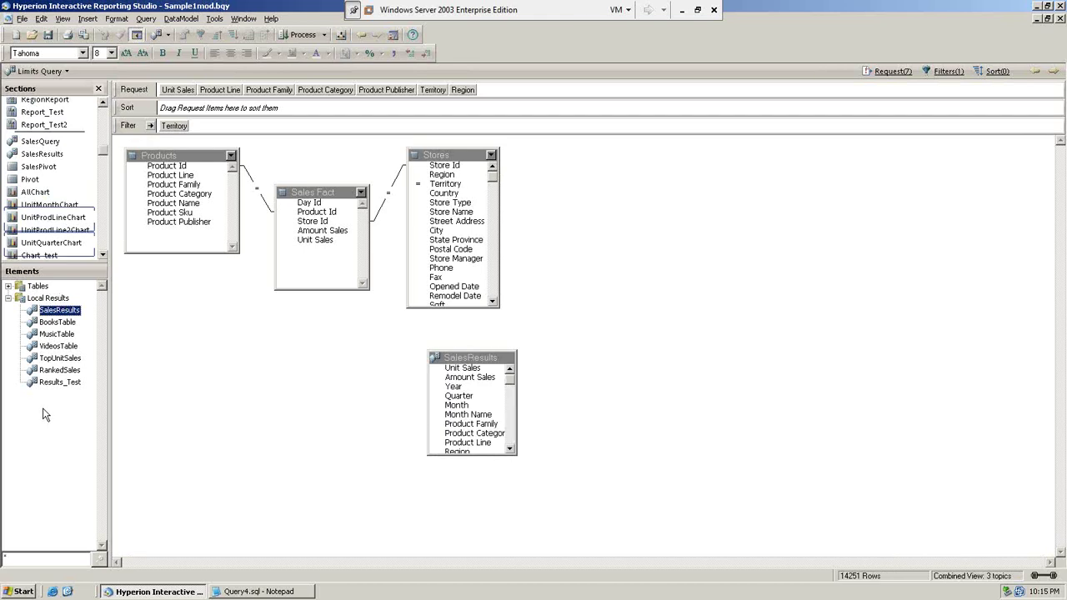
{"action": "left_click_drag", "start_coordinate": [56, 335], "coordinate": [760, 335]}
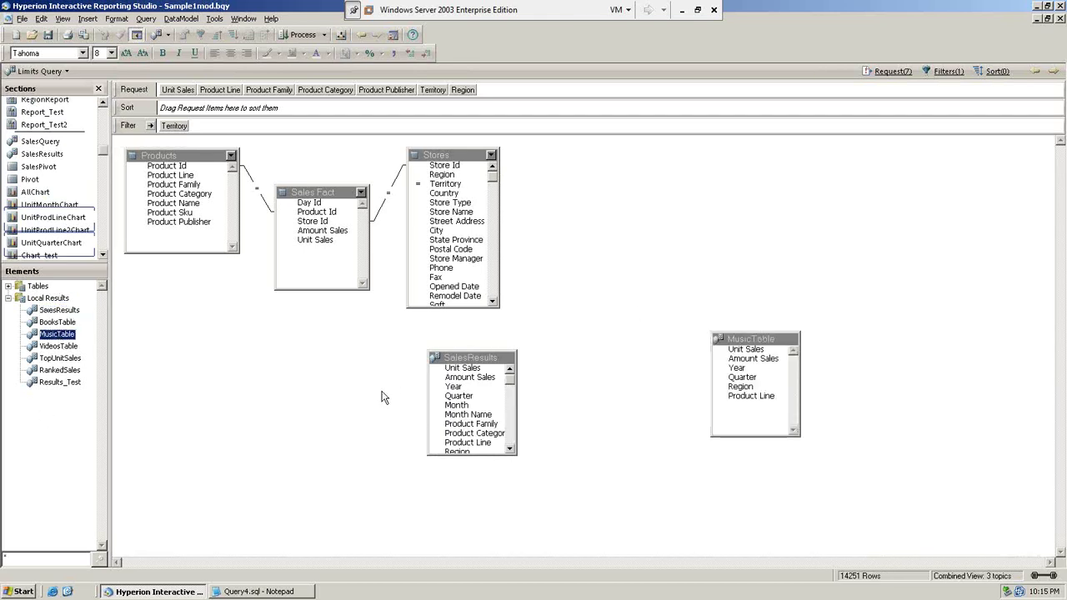
{"action": "left_click", "coordinate": [488, 406]}
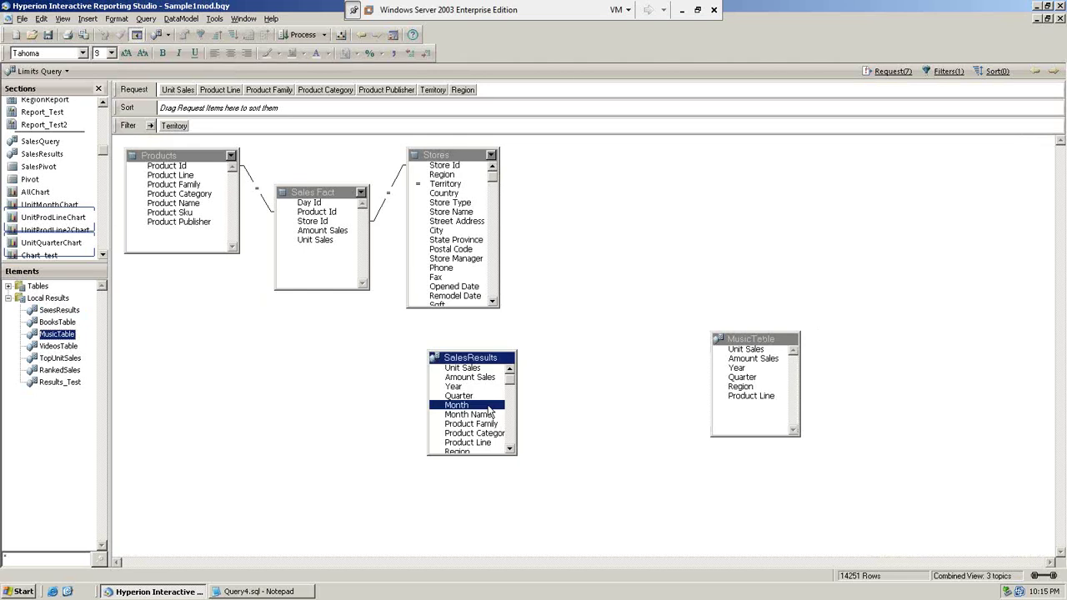
{"action": "left_click", "coordinate": [765, 378]}
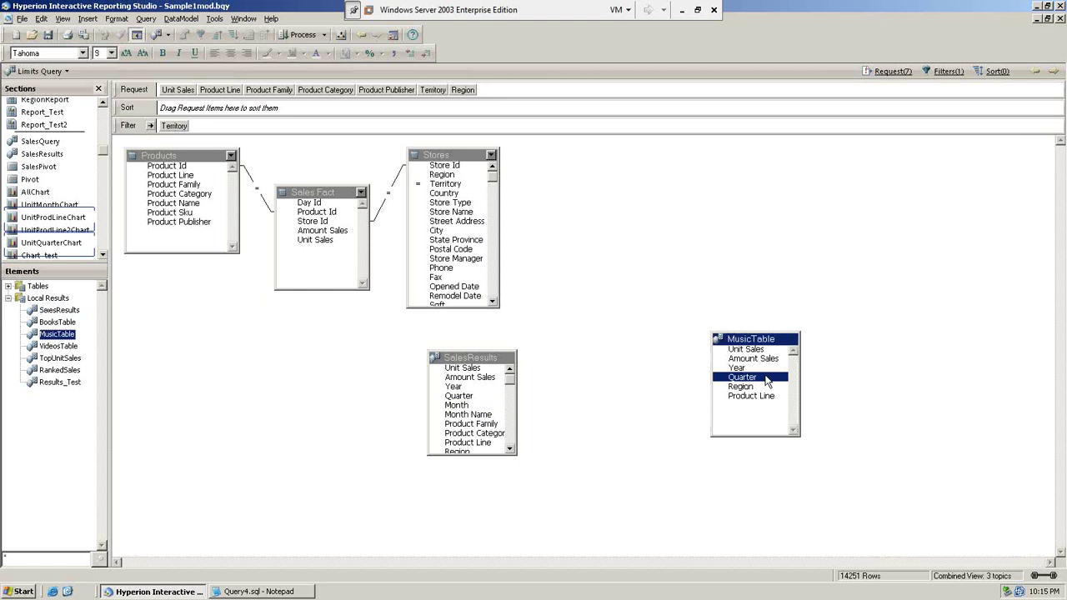
Review the SalesResults topic in Limits Query and the Report_Test2, Report_Test, UnitQuarterChart and UnitProdLine2Chart sections.
{"action": "left_click", "coordinate": [473, 364]}
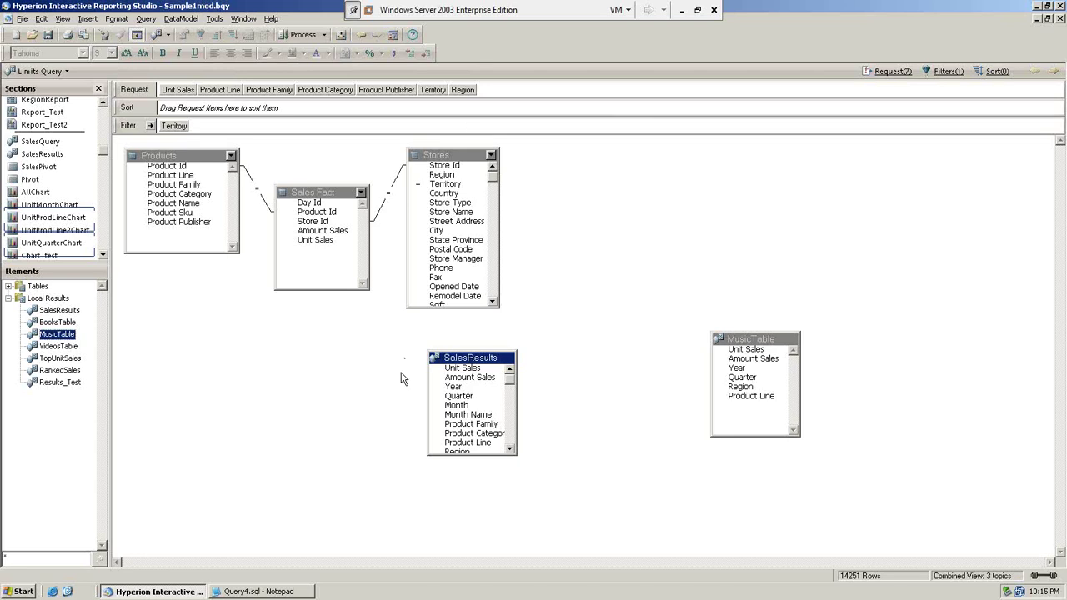
{"action": "left_click", "coordinate": [58, 126]}
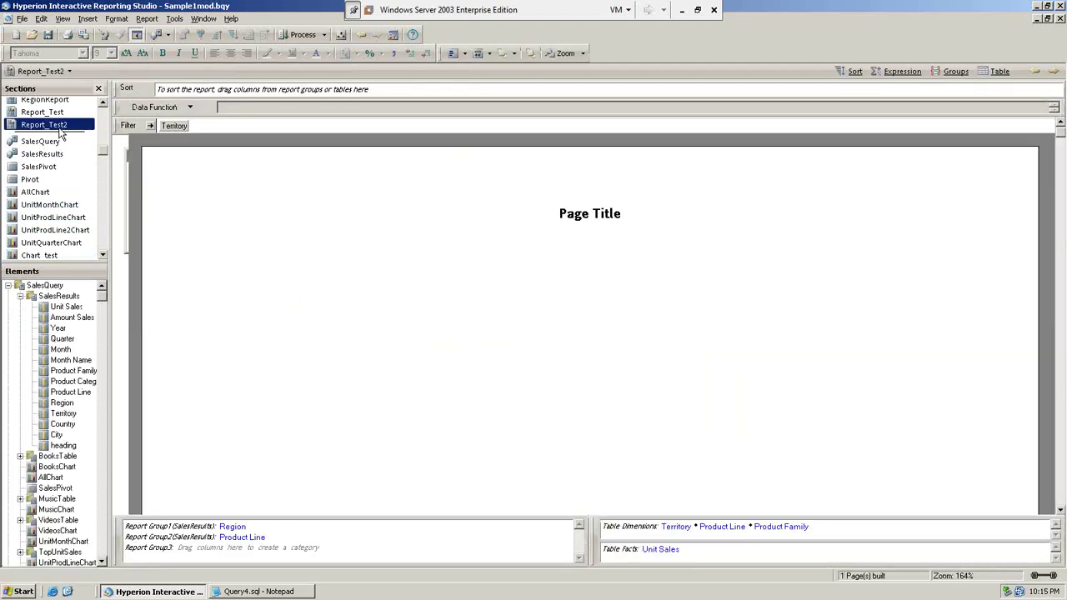
{"action": "left_click", "coordinate": [59, 117]}
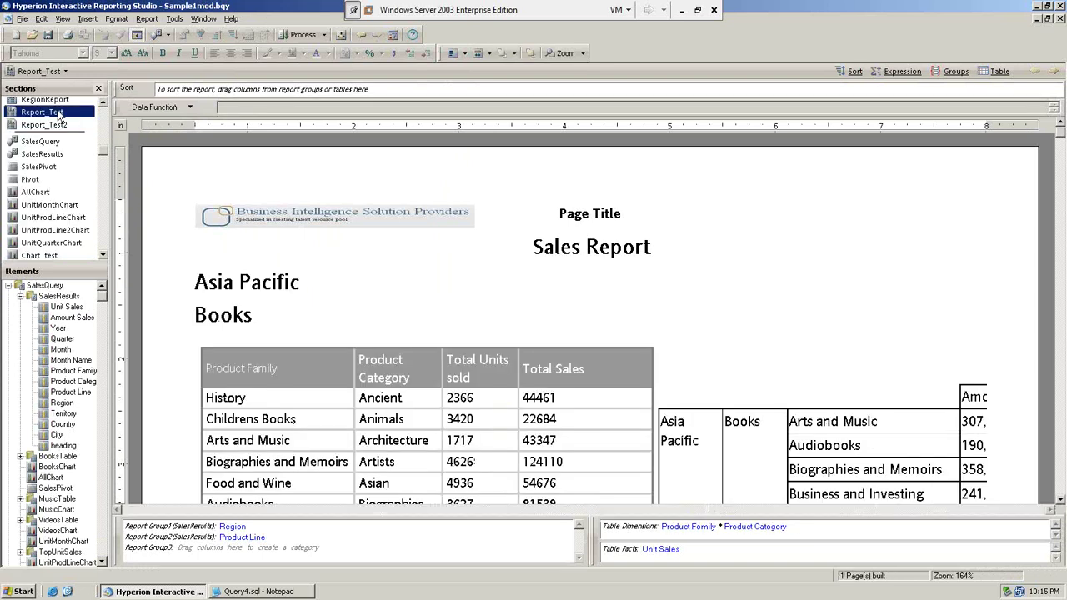
{"action": "left_click", "coordinate": [59, 243]}
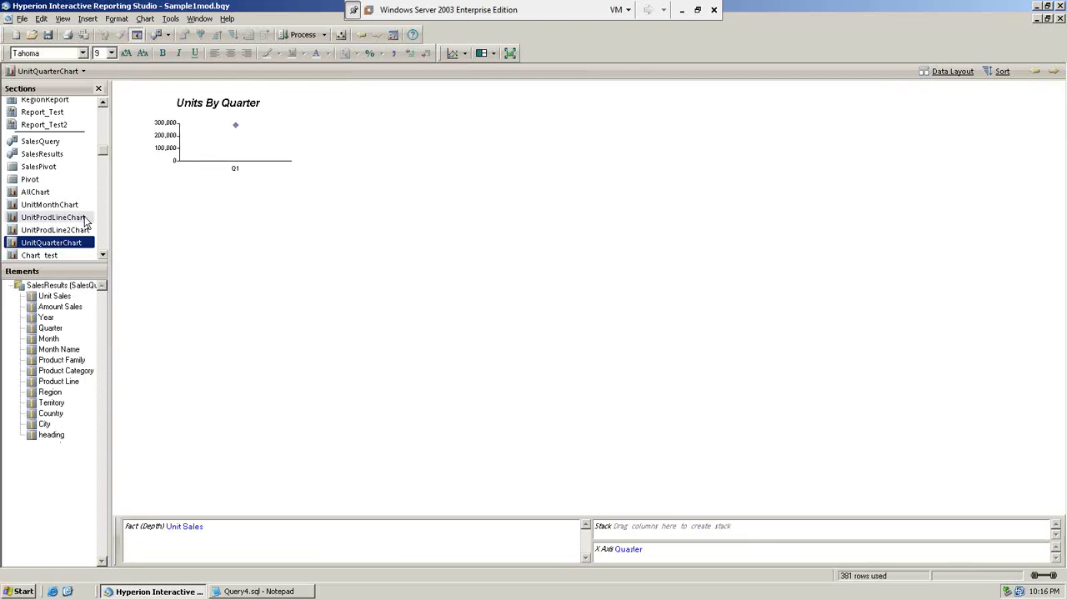
{"action": "left_click", "coordinate": [82, 229]}
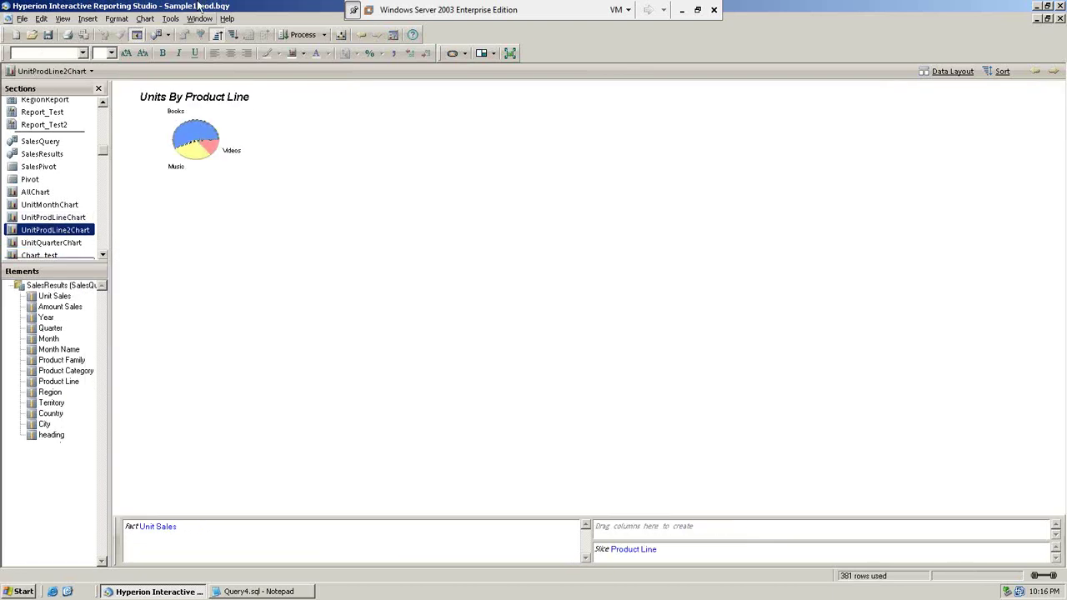
{"action": "left_click", "coordinate": [145, 18]}
{"action": "mouse_move", "coordinate": [118, 18]}
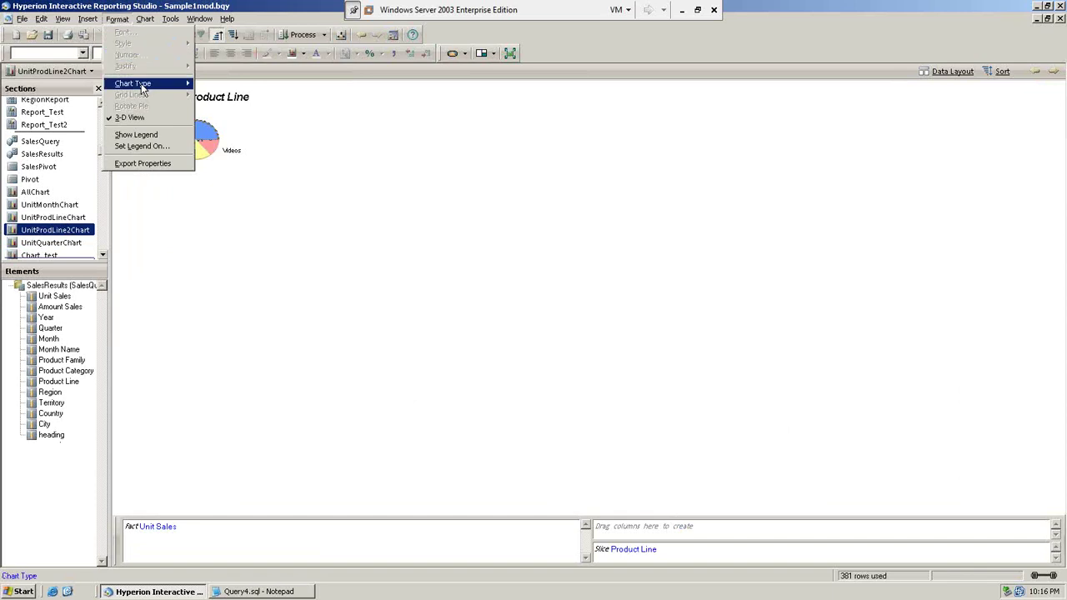
{"action": "mouse_move", "coordinate": [141, 85]}
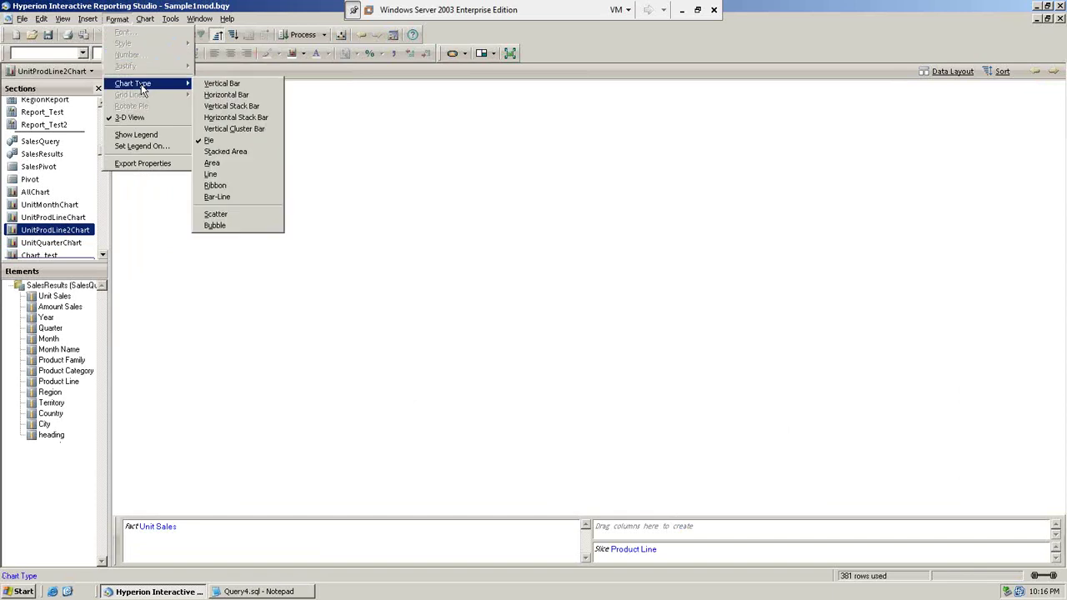
{"action": "left_click", "coordinate": [214, 225]}
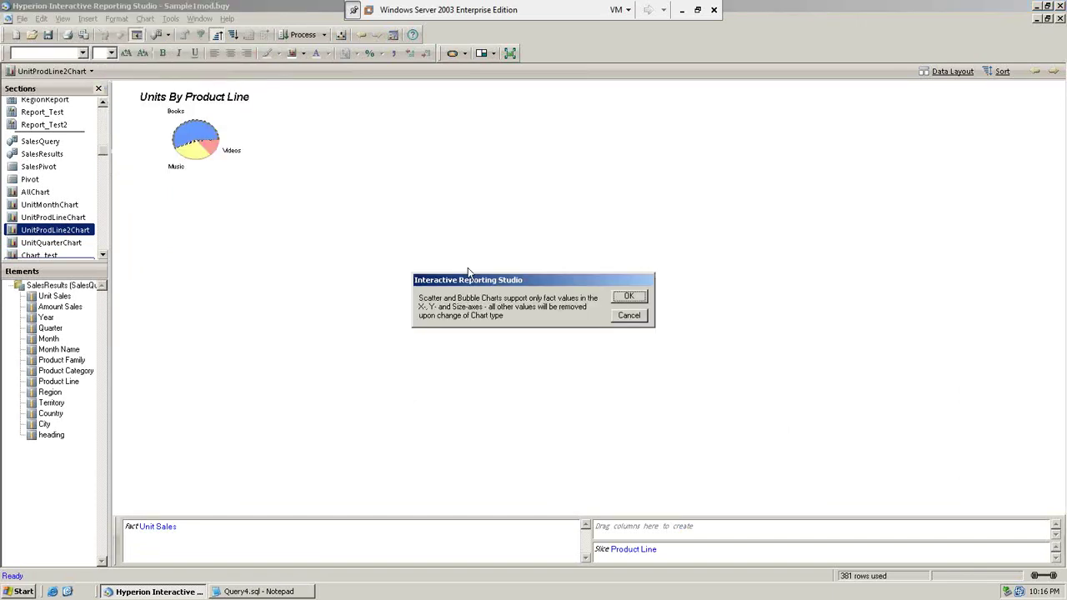
{"action": "left_click", "coordinate": [615, 318]}
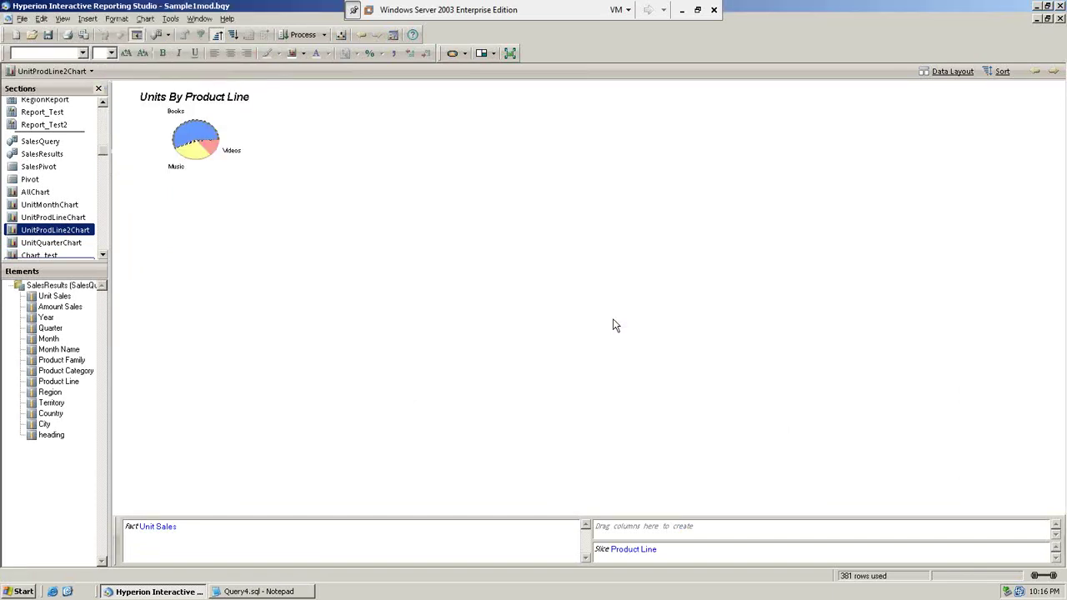
Change the Units By Product Line pie in UnitProdLine2Chart to a Vertical Bar chart.
{"action": "left_click", "coordinate": [145, 18]}
{"action": "mouse_move", "coordinate": [142, 84]}
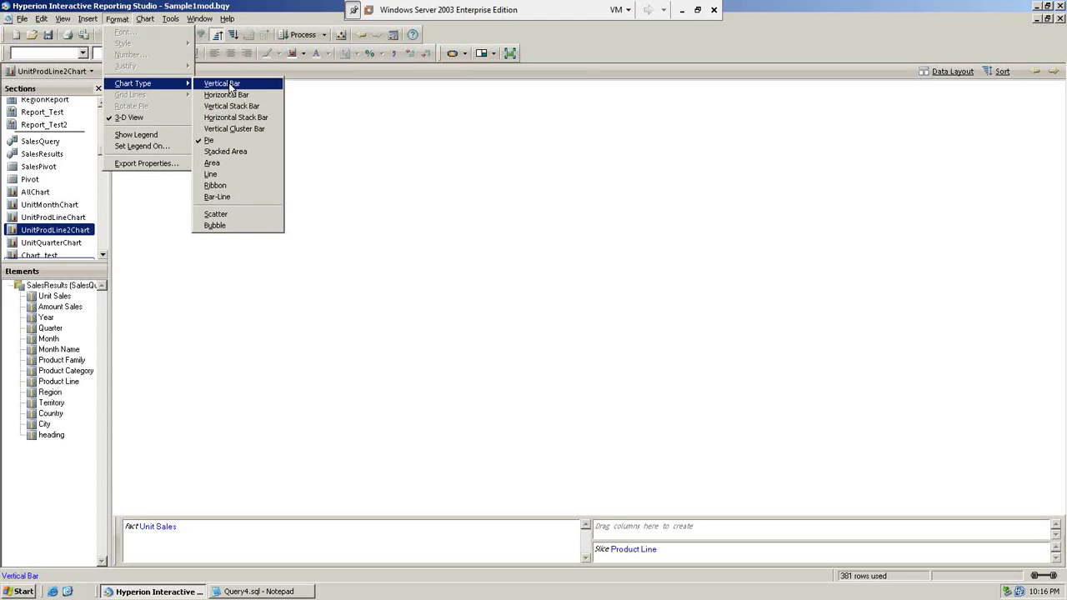
{"action": "left_click", "coordinate": [229, 87]}
Try the Units By Product Line chart as an Area chart and return it to Vertical Bar.
{"action": "left_click", "coordinate": [117, 18]}
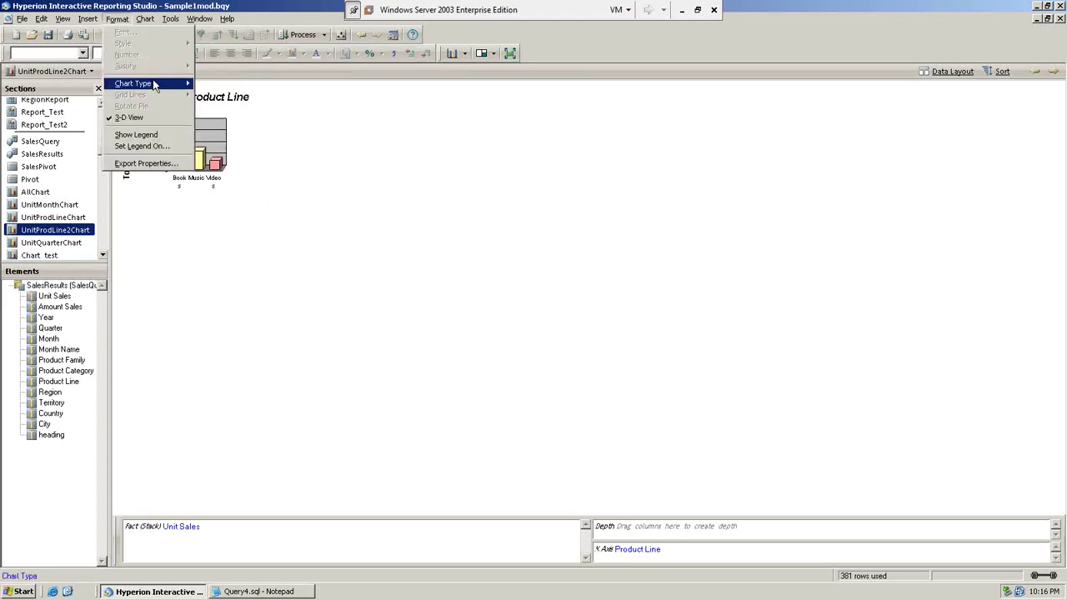
{"action": "mouse_move", "coordinate": [154, 85]}
{"action": "left_click", "coordinate": [229, 158]}
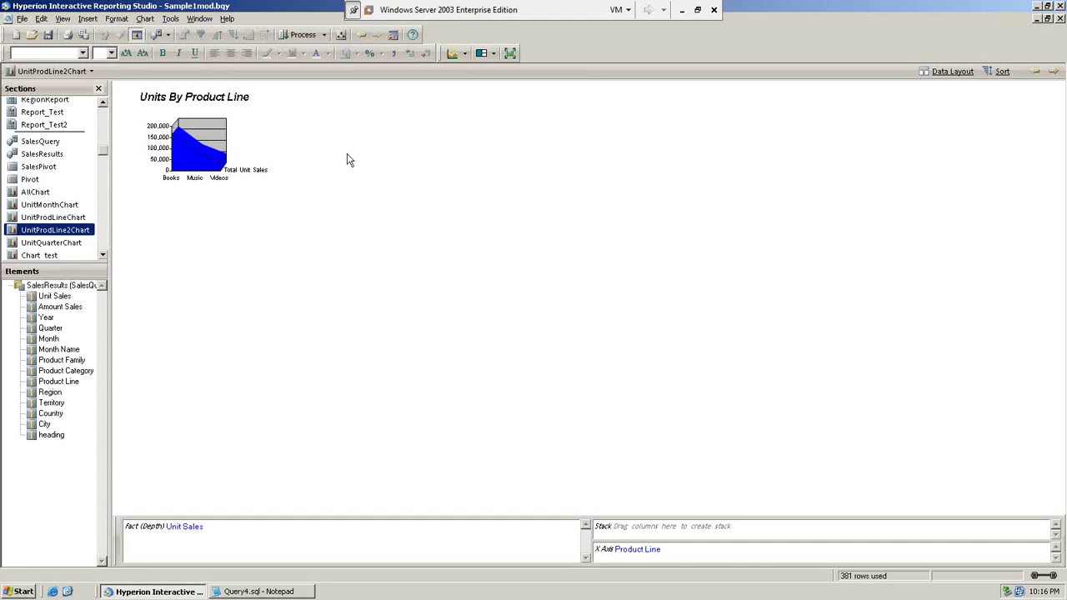
{"action": "left_click", "coordinate": [464, 53]}
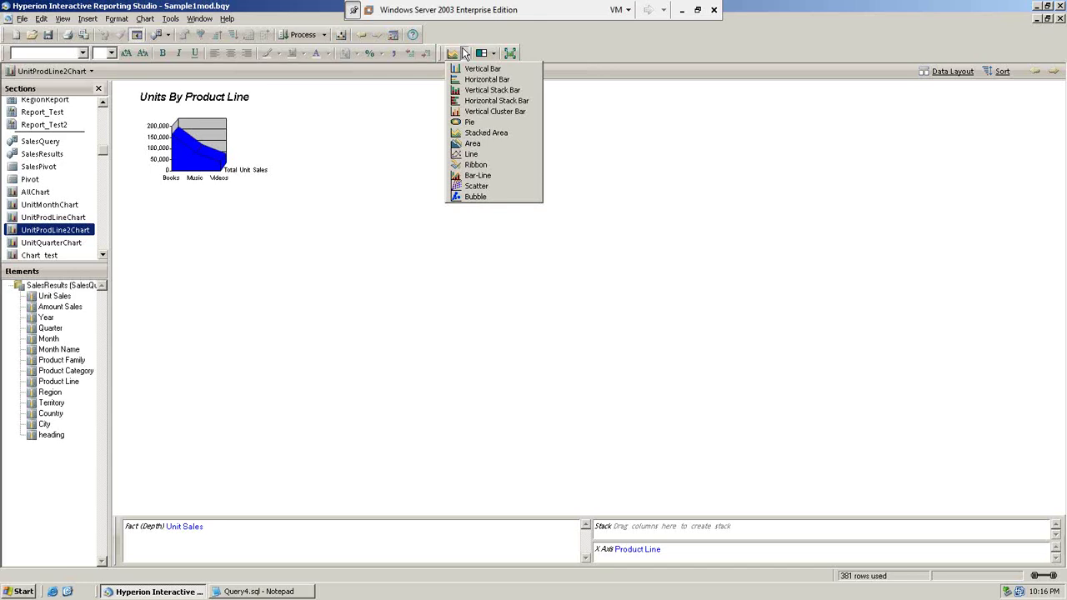
{"action": "left_click", "coordinate": [491, 89]}
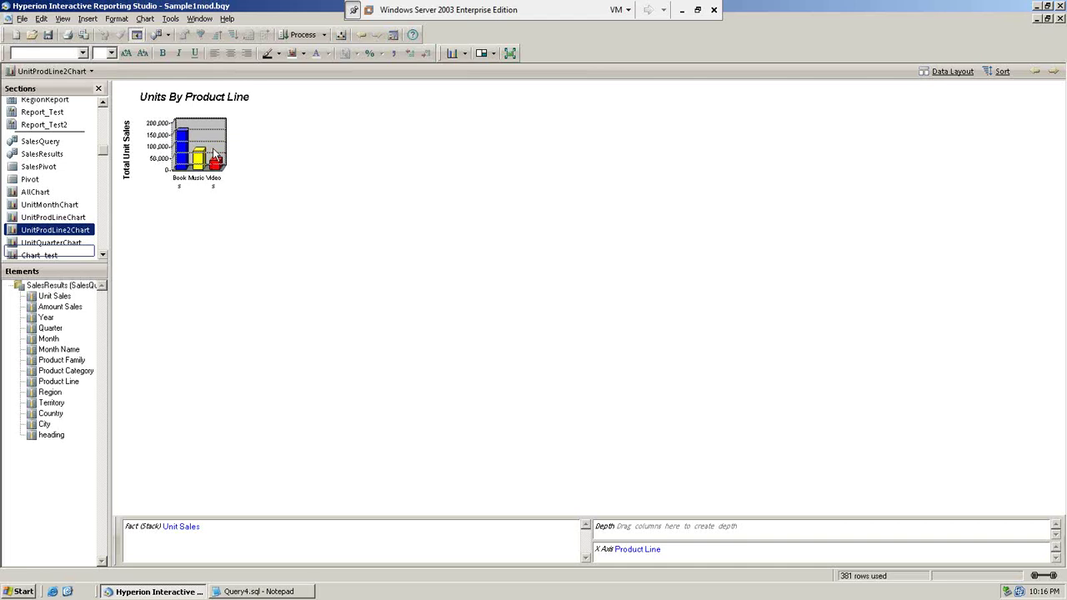
Create a pivot from the Units By Product Line chart and generate a new chart from that pivot.
{"action": "left_click", "coordinate": [87, 17]}
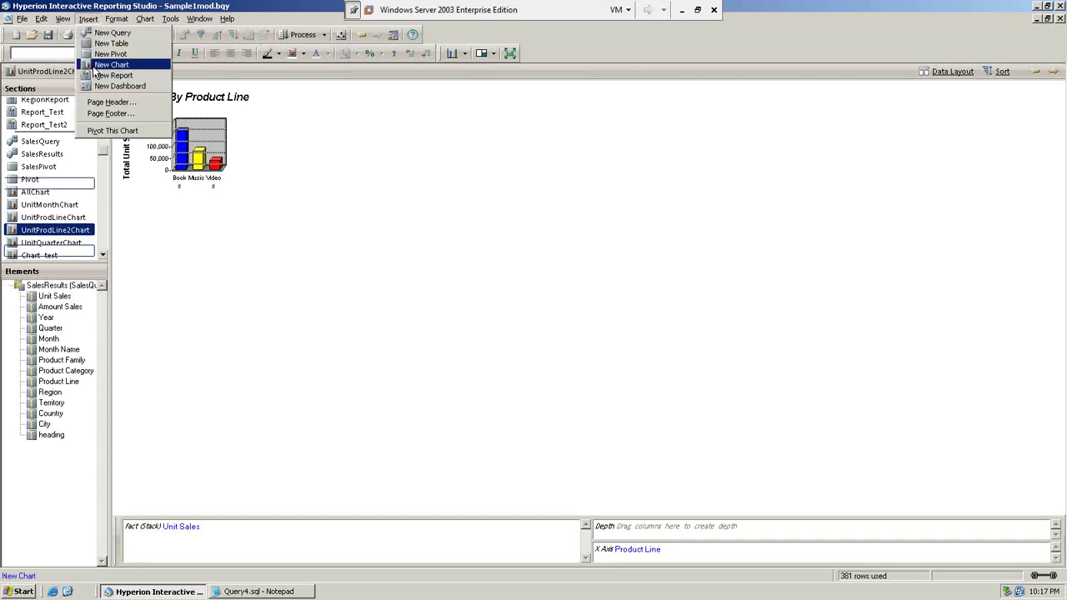
{"action": "left_click", "coordinate": [113, 130]}
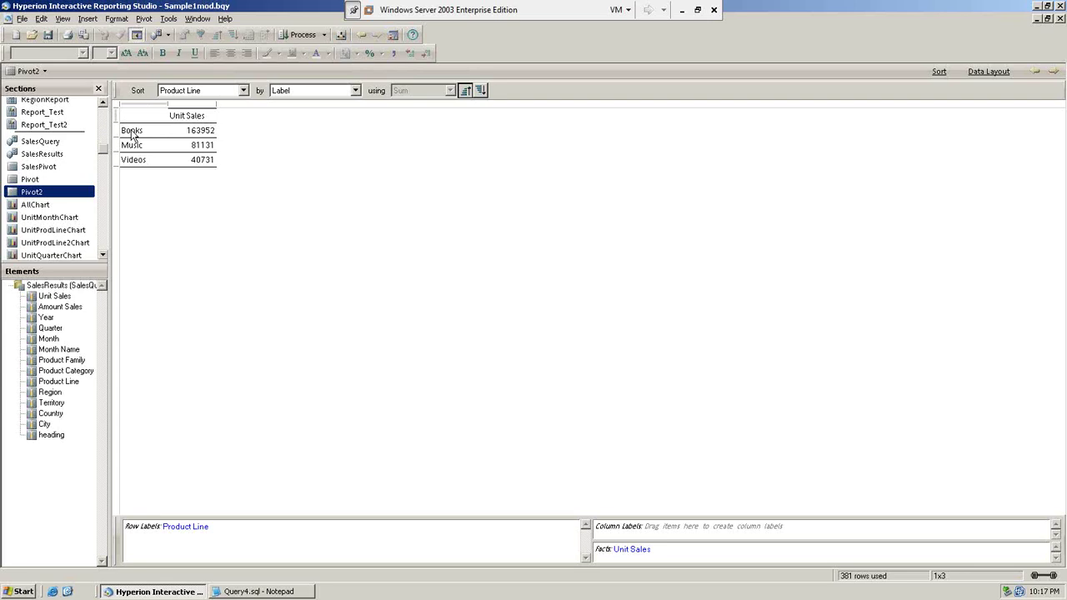
{"action": "left_click", "coordinate": [86, 18]}
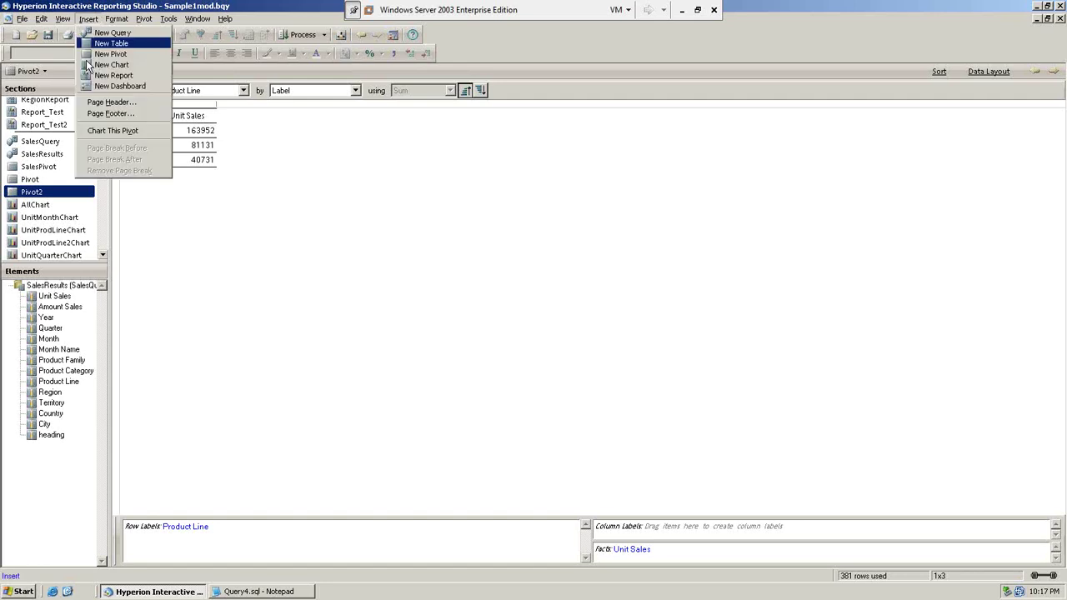
{"action": "left_click", "coordinate": [134, 133]}
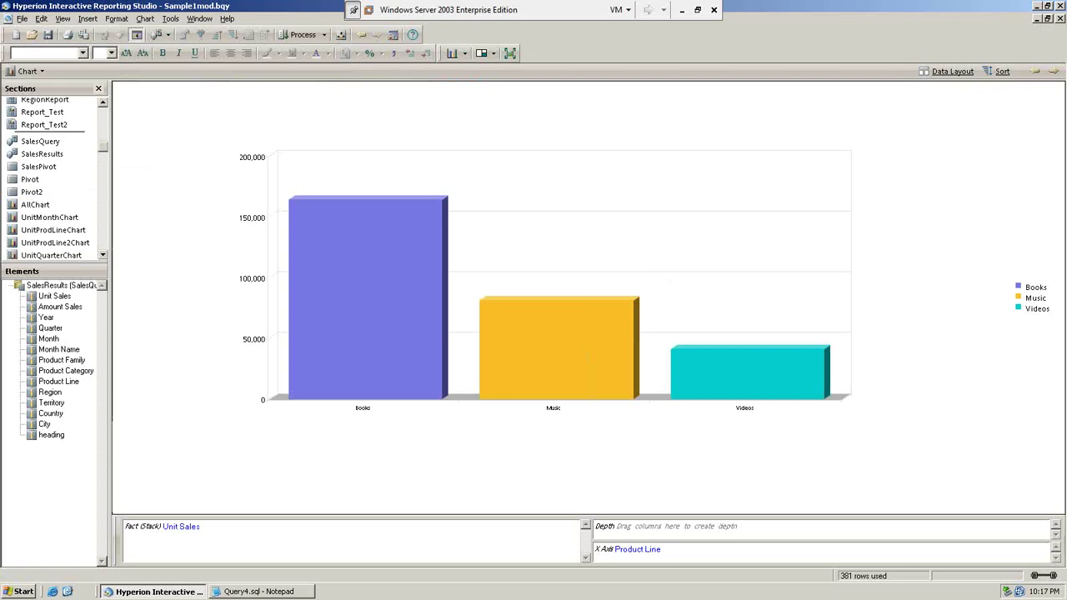
Minimize the reporting studio, close Query4.sql in Notepad without saving the changes, and take the virtual machine out of full screen.
{"action": "left_click", "coordinate": [1034, 6]}
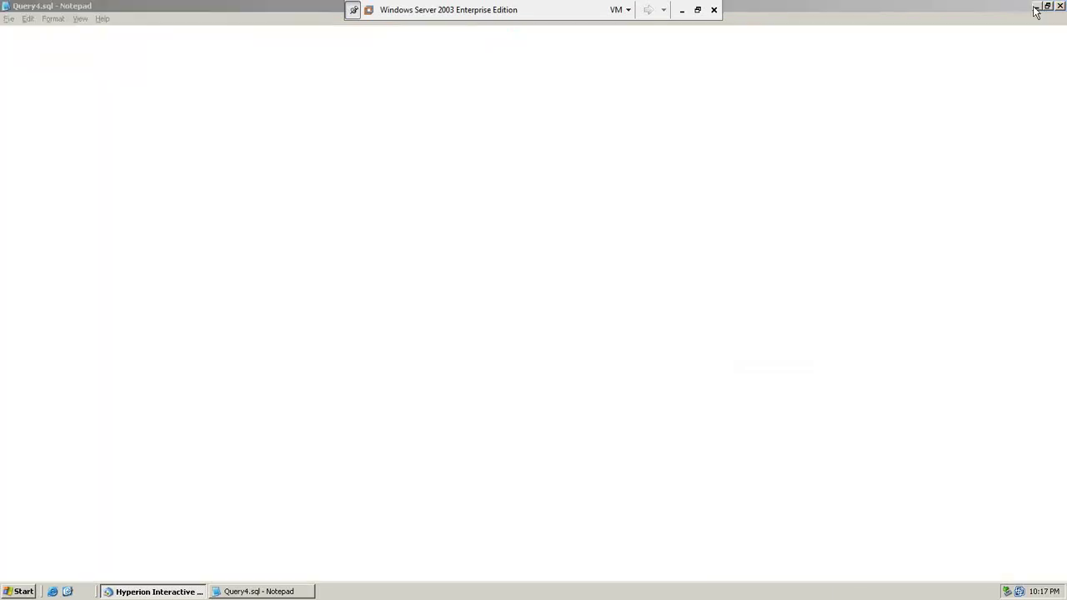
{"action": "left_click", "coordinate": [1059, 7]}
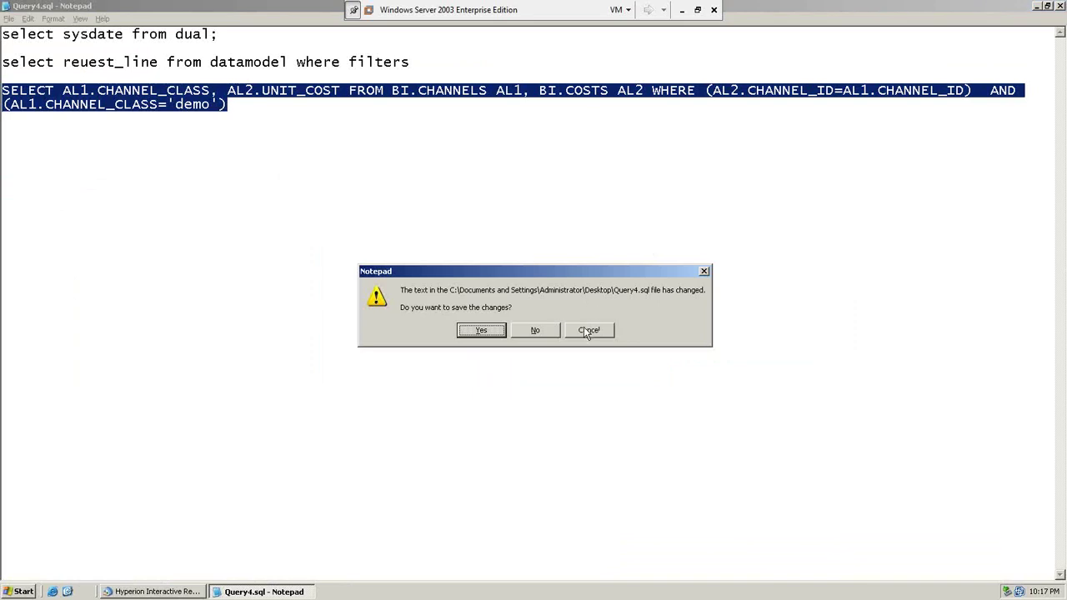
{"action": "left_click", "coordinate": [554, 331]}
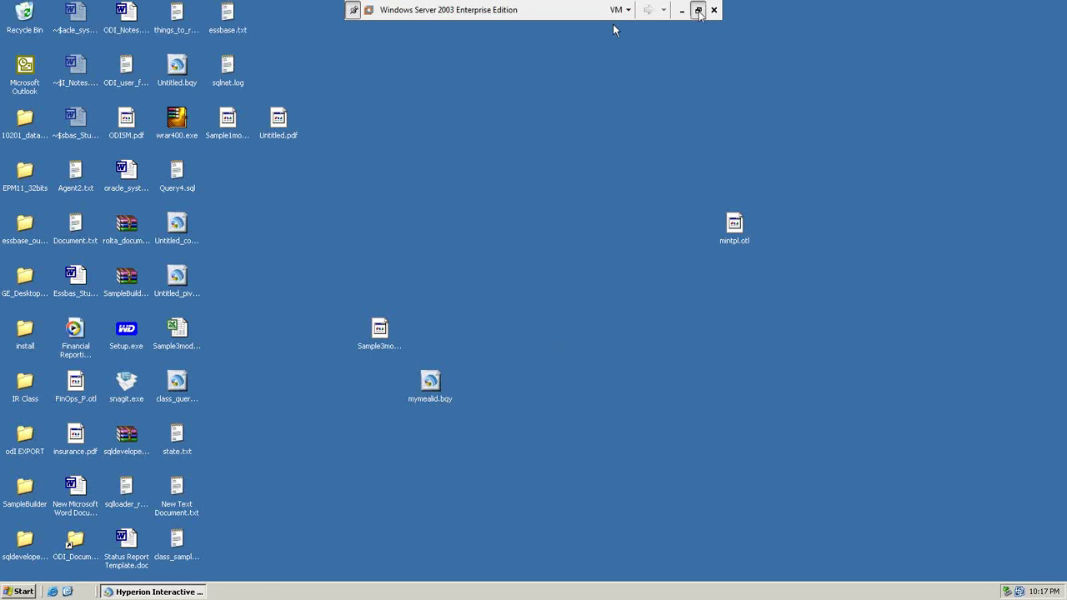
{"action": "left_click", "coordinate": [698, 10]}
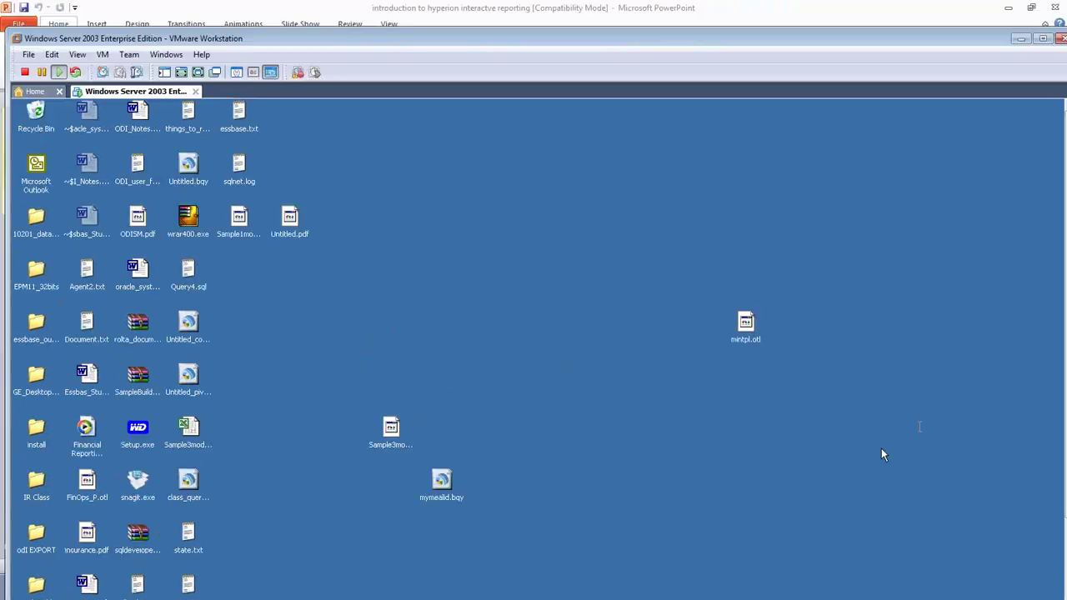